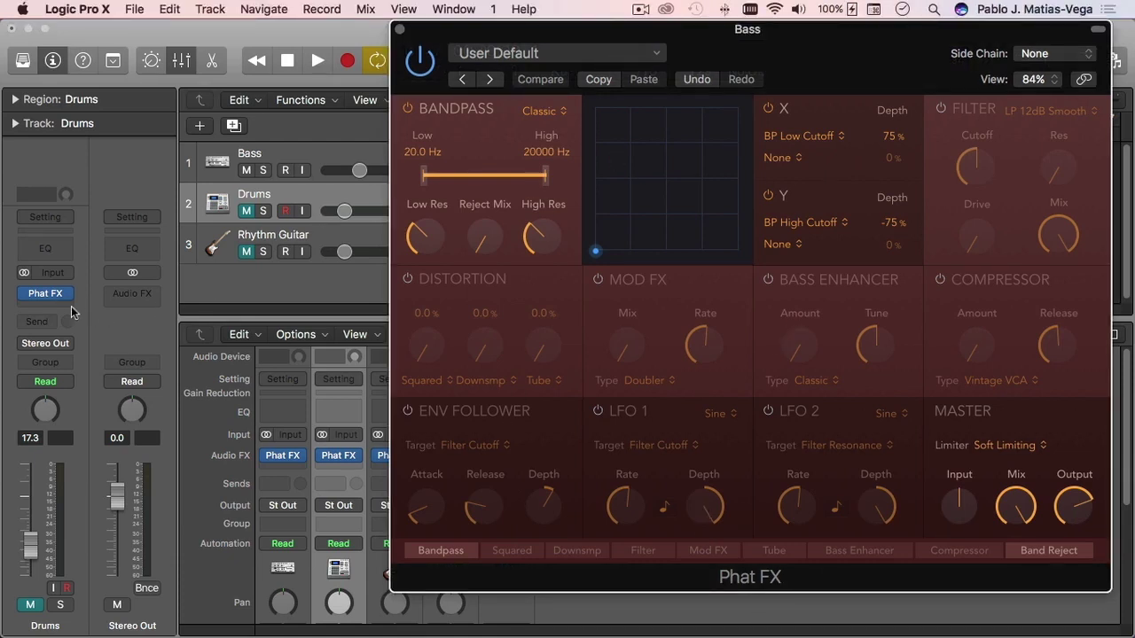
Choose the stereo version of the Phat FX multi-effect for the Drums channel's audio effect slot.
{"action": "mouse_move", "coordinate": [70, 298]}
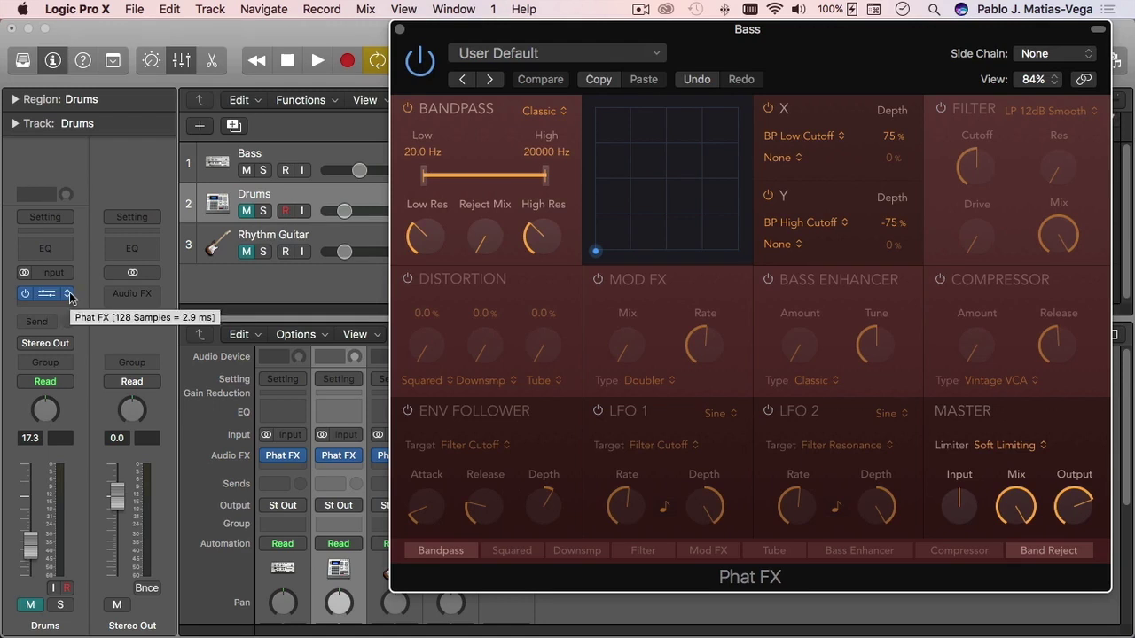
{"action": "left_click", "coordinate": [69, 295]}
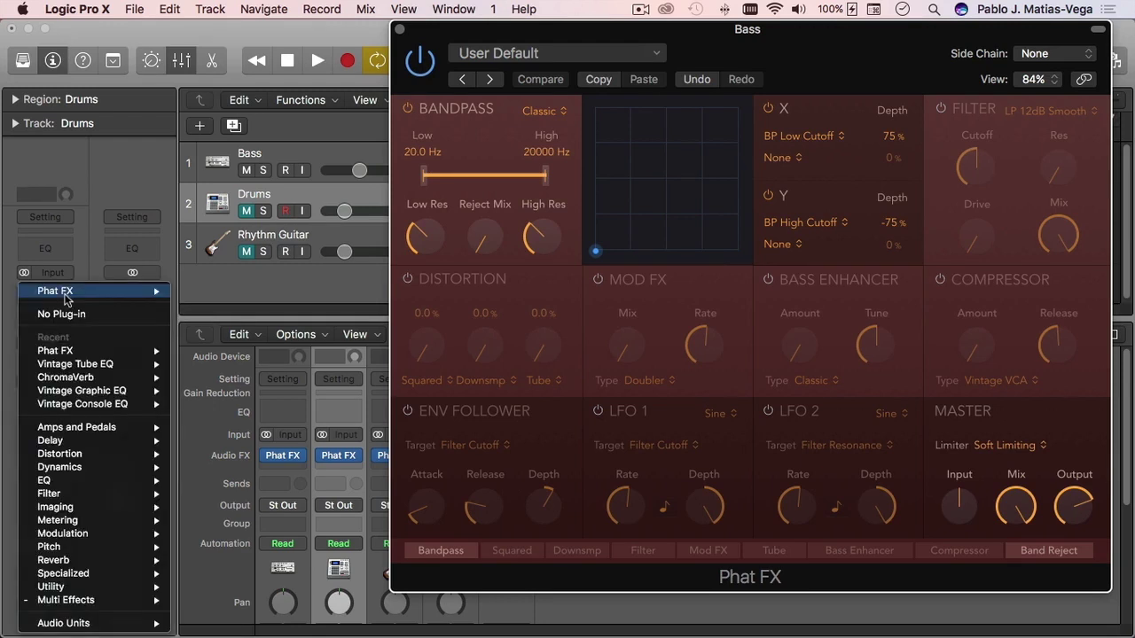
{"action": "mouse_move", "coordinate": [75, 600]}
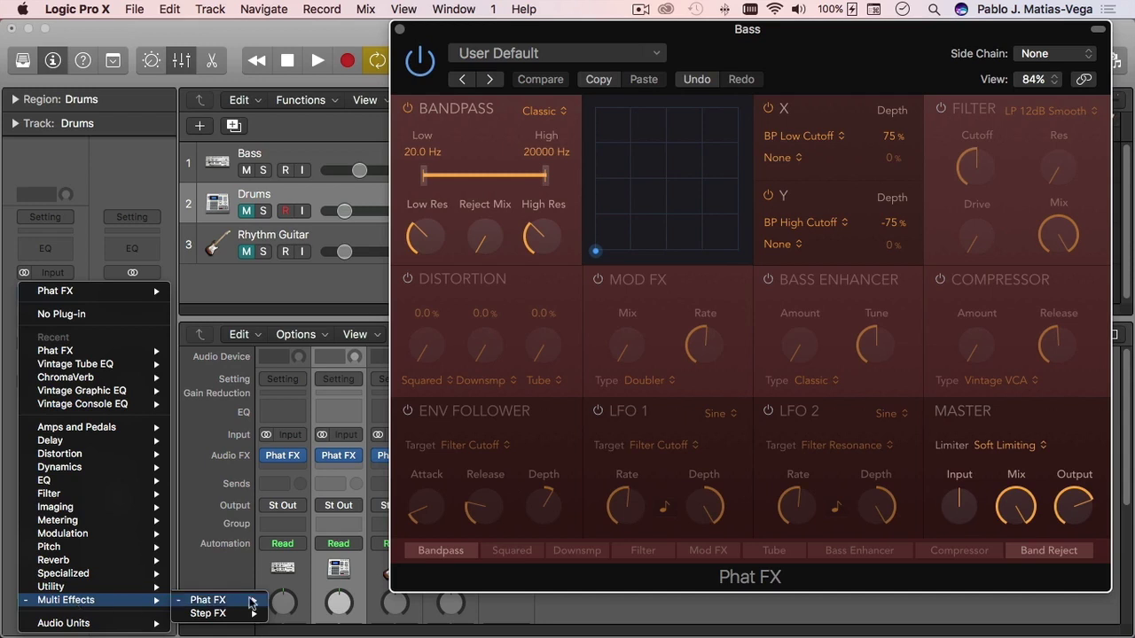
{"action": "mouse_move", "coordinate": [235, 603]}
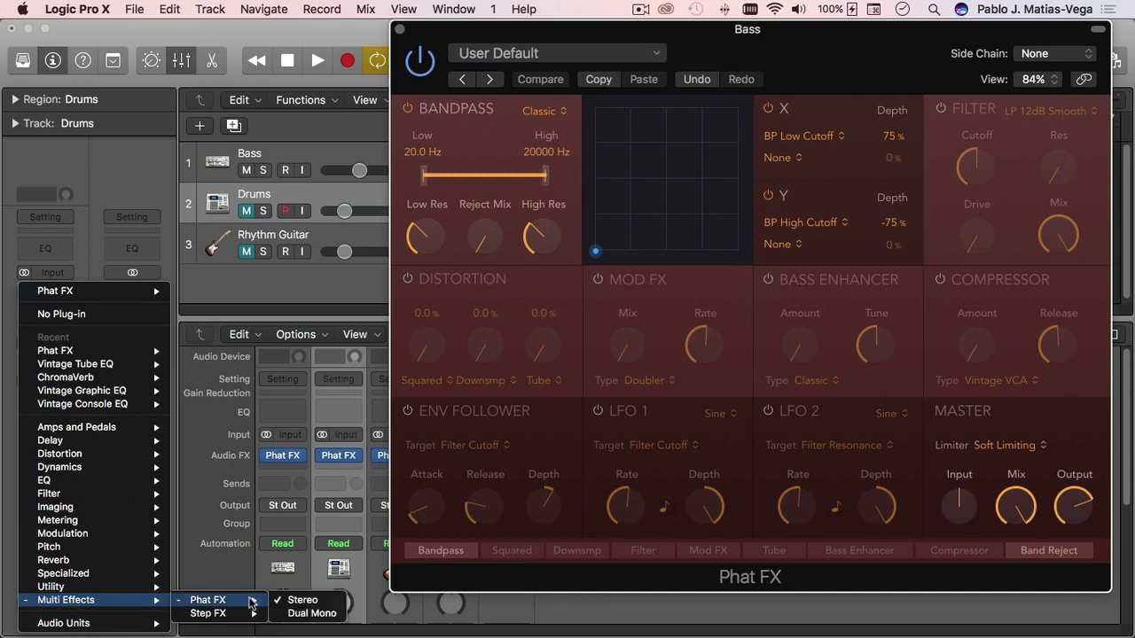
{"action": "left_click", "coordinate": [326, 604]}
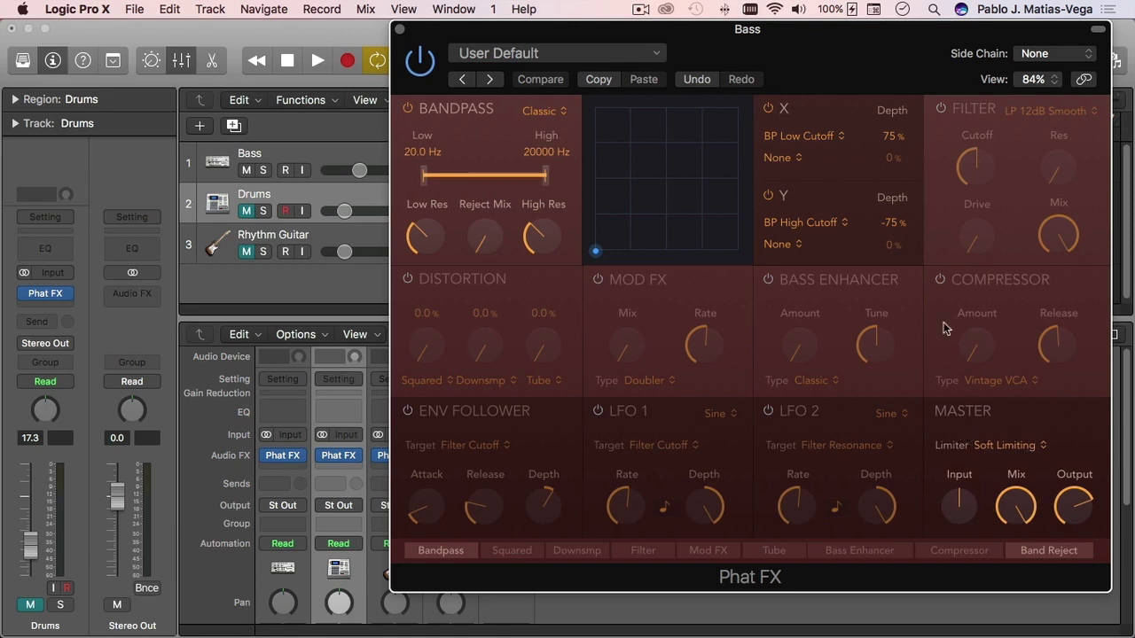
Select the Bass track.
{"action": "left_click", "coordinate": [594, 79]}
{"action": "mouse_move", "coordinate": [425, 245]}
{"action": "left_click", "coordinate": [1042, 552]}
{"action": "left_click", "coordinate": [332, 155]}
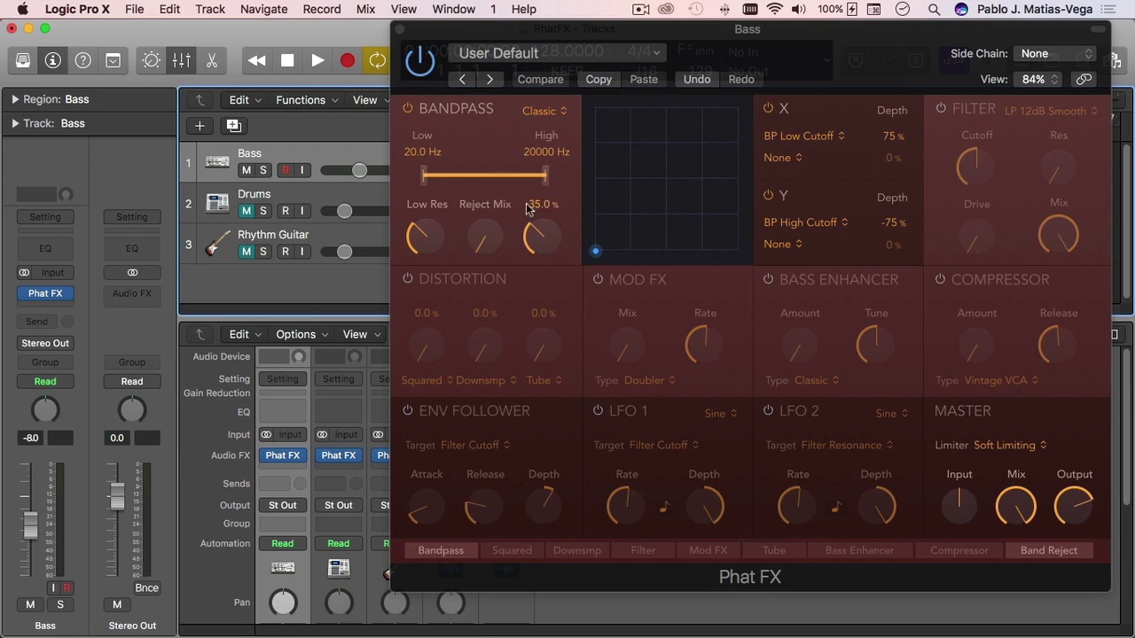
Turn on the Distortion, Mod FX, Bass Enhancer, Compressor and Filter modules in Phat FX.
{"action": "left_click", "coordinate": [408, 279]}
{"action": "left_click", "coordinate": [598, 281]}
{"action": "left_click", "coordinate": [768, 281]}
{"action": "left_click", "coordinate": [940, 281]}
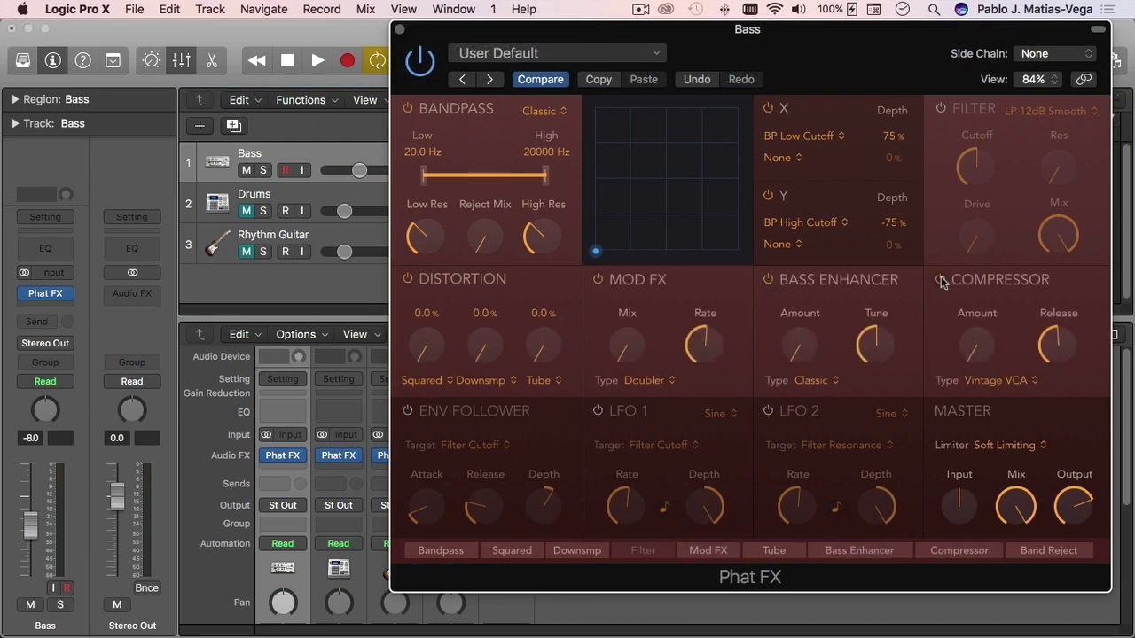
{"action": "left_click", "coordinate": [941, 108]}
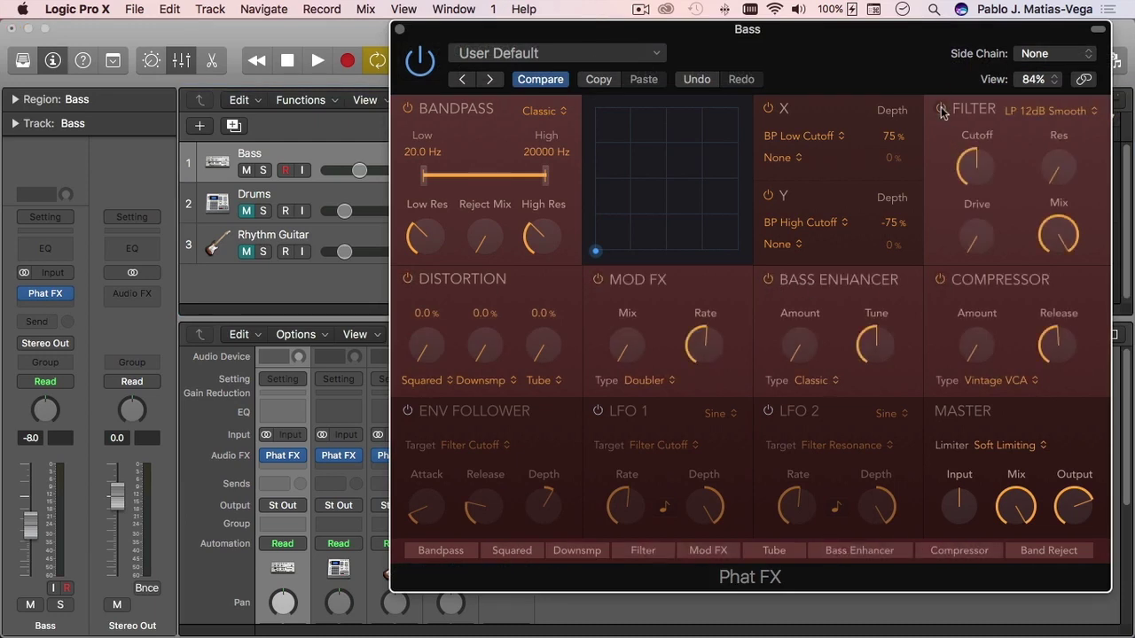
Review the type options offered by the Bandpass, Distortion, Mod FX and Compressor modules.
{"action": "left_click", "coordinate": [562, 111]}
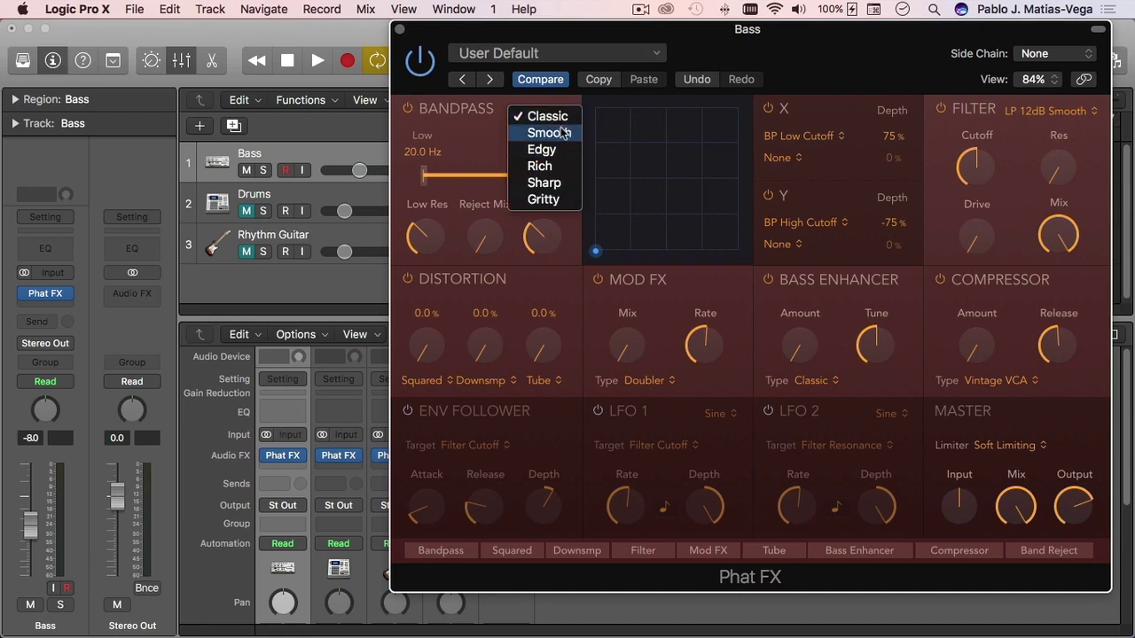
{"action": "left_click", "coordinate": [482, 142]}
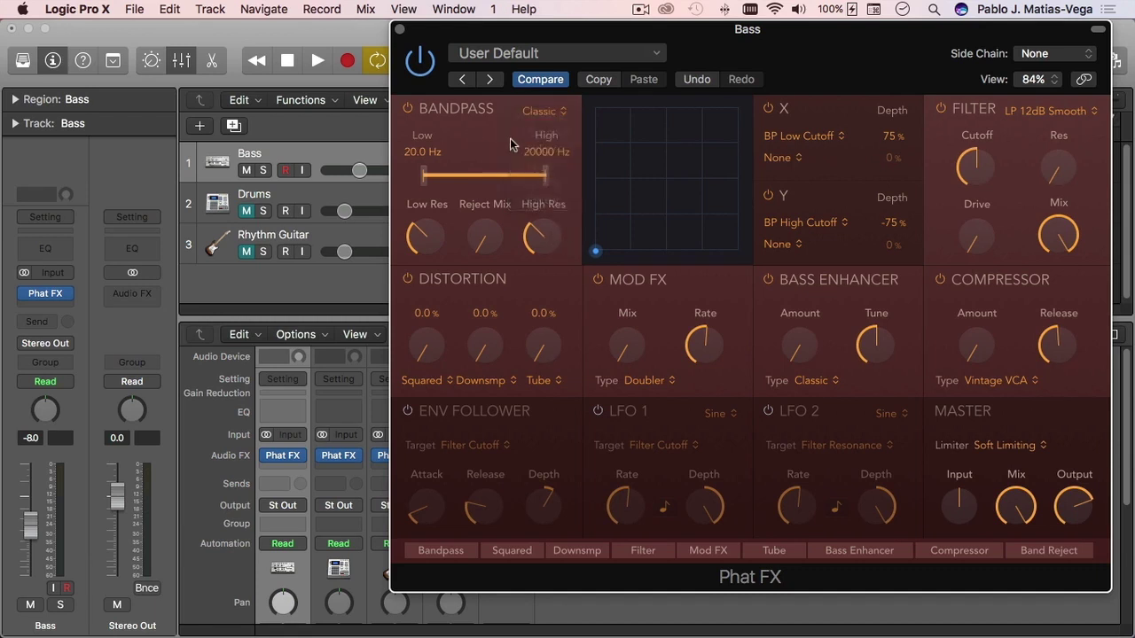
{"action": "left_click", "coordinate": [559, 112]}
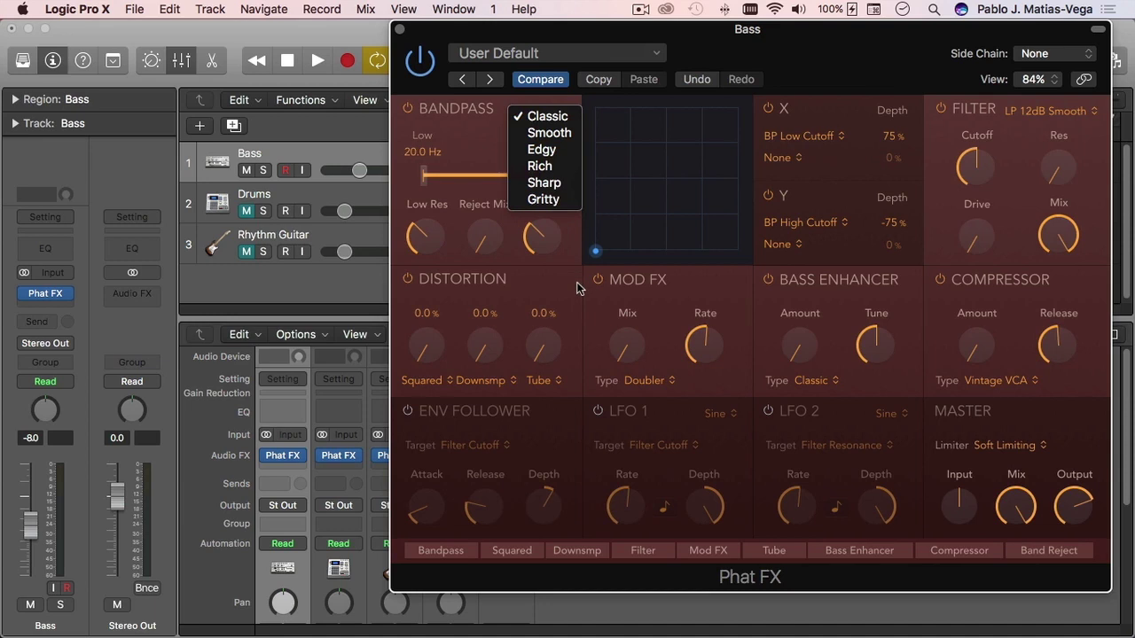
{"action": "left_click", "coordinate": [576, 288]}
{"action": "left_click", "coordinate": [449, 383]}
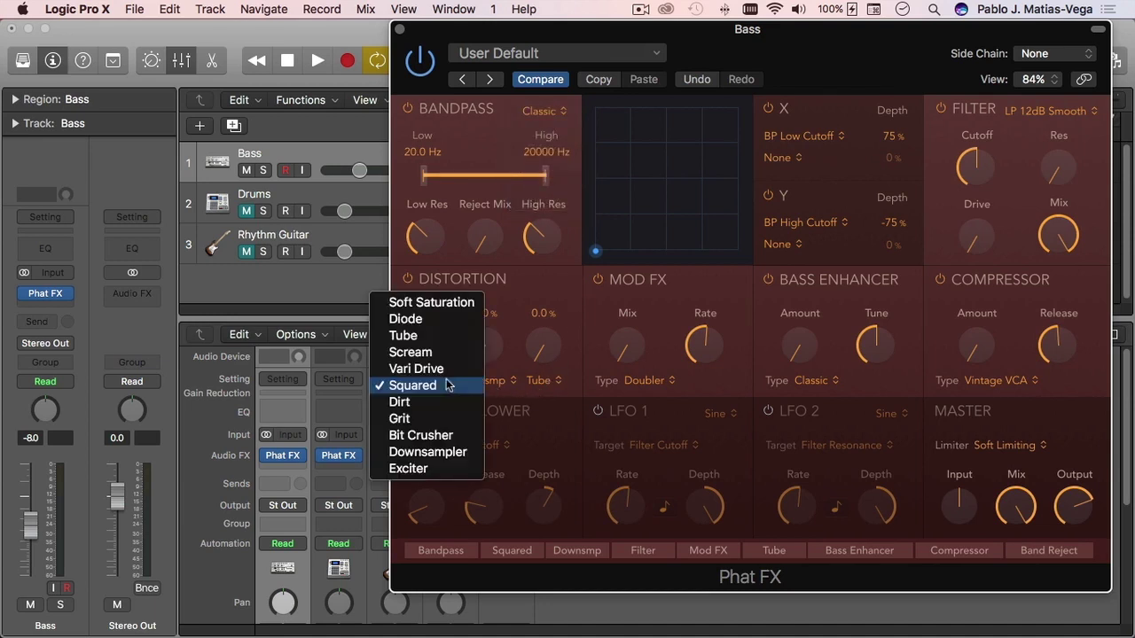
{"action": "left_click", "coordinate": [585, 388]}
{"action": "left_click", "coordinate": [647, 380]}
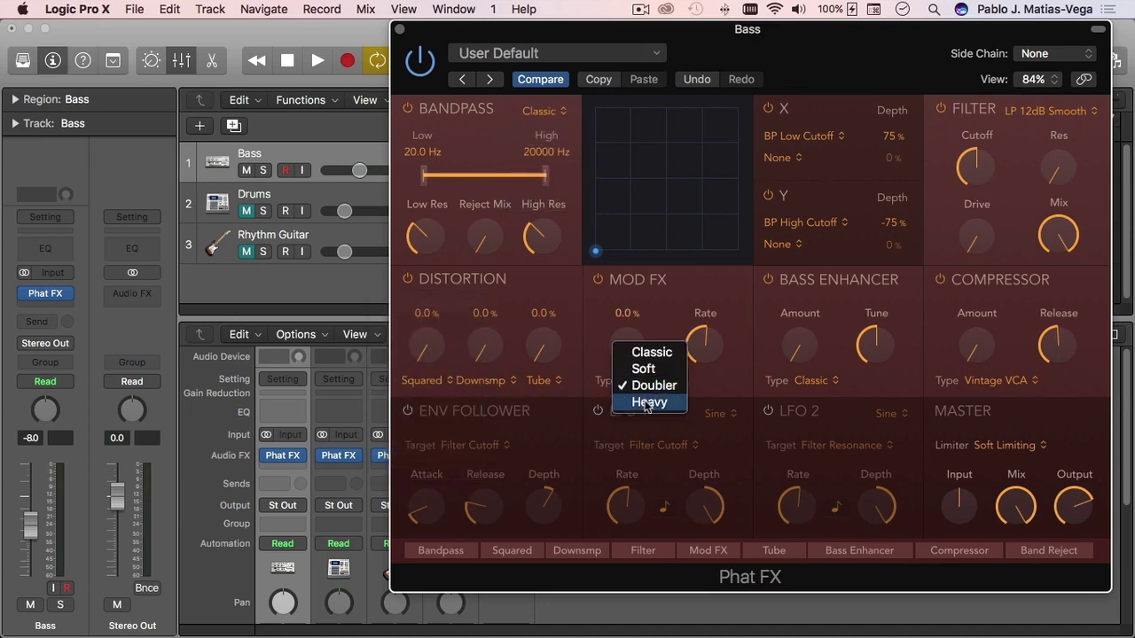
{"action": "left_click", "coordinate": [726, 394]}
{"action": "left_click", "coordinate": [1007, 381]}
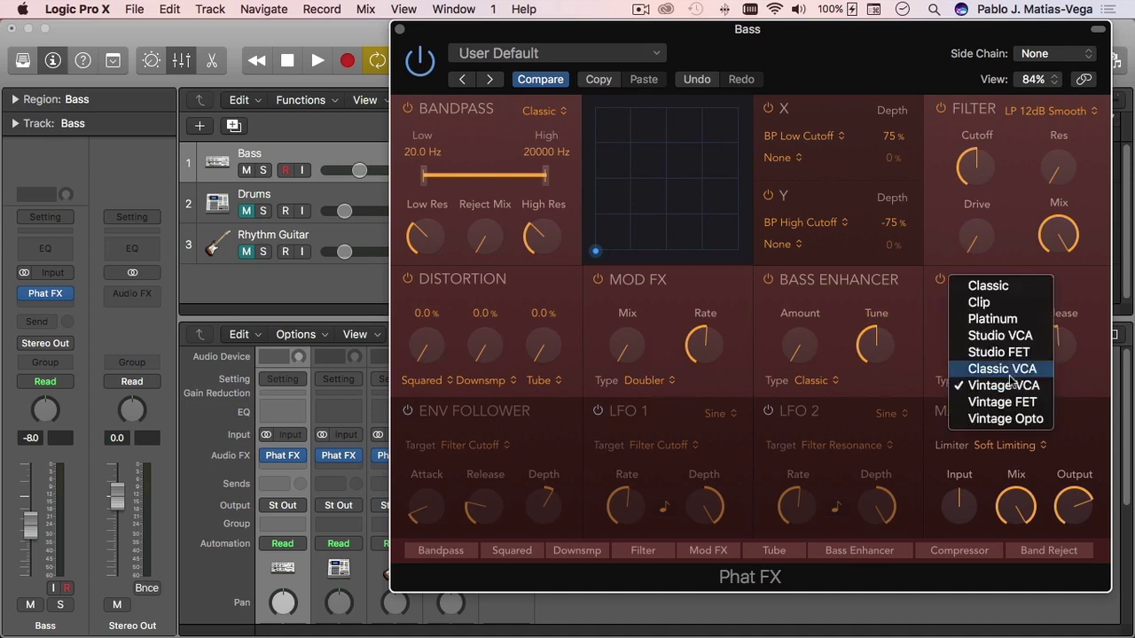
{"action": "left_click", "coordinate": [1100, 383]}
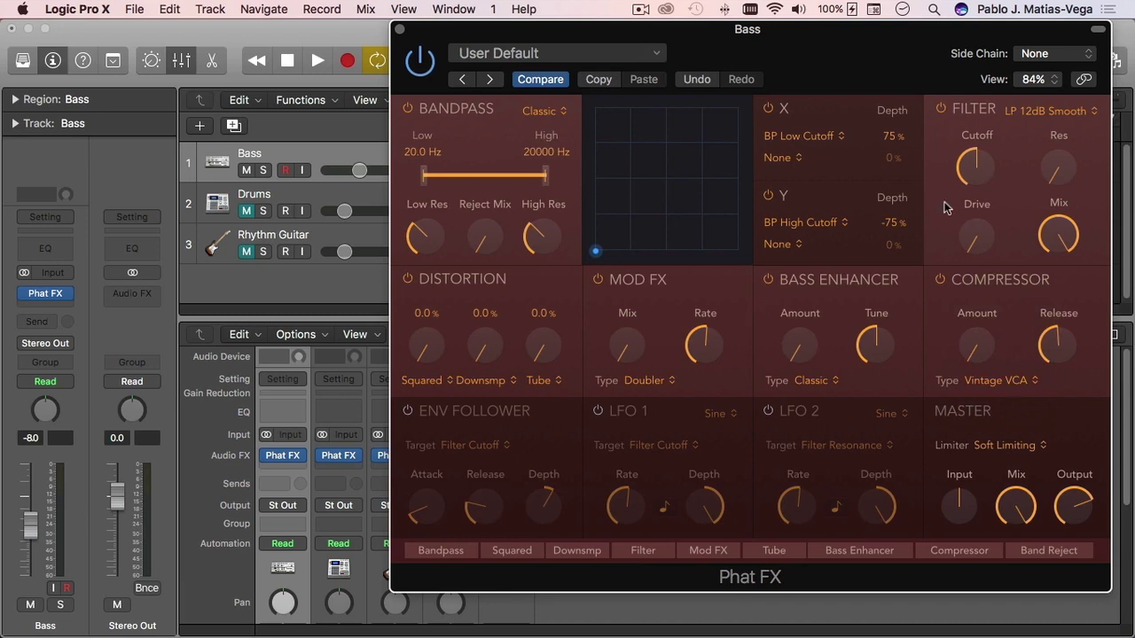
Look through the complete list of filter types in the Filter module.
{"action": "left_click", "coordinate": [1060, 118]}
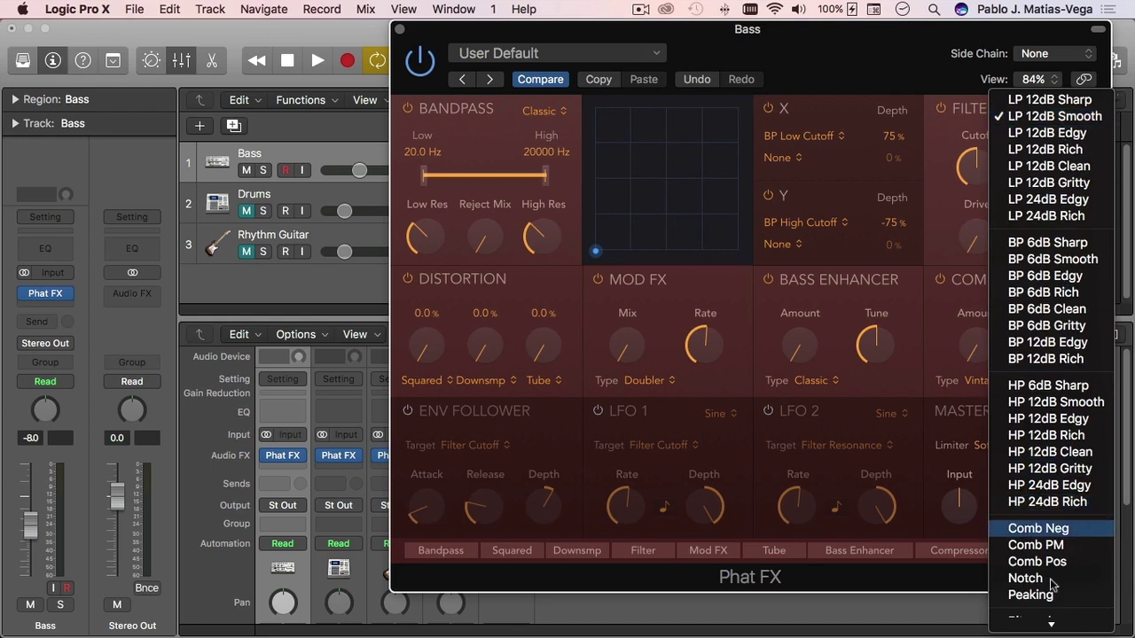
{"action": "scroll", "coordinate": [1046, 568], "scroll_direction": "down", "scroll_amount": 2}
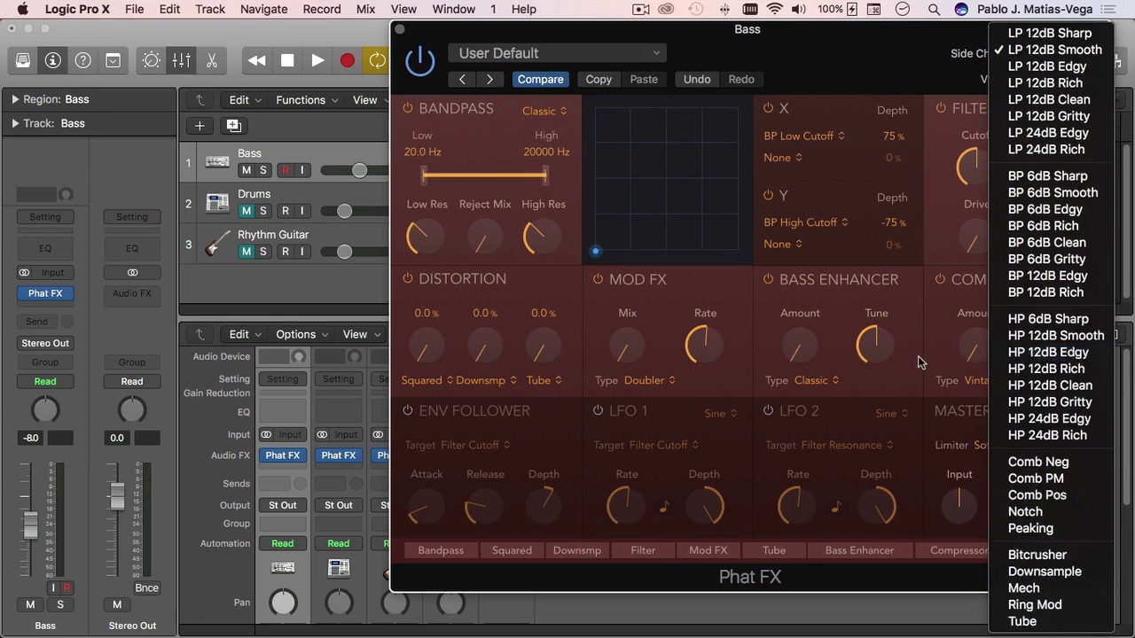
{"action": "left_click", "coordinate": [923, 360]}
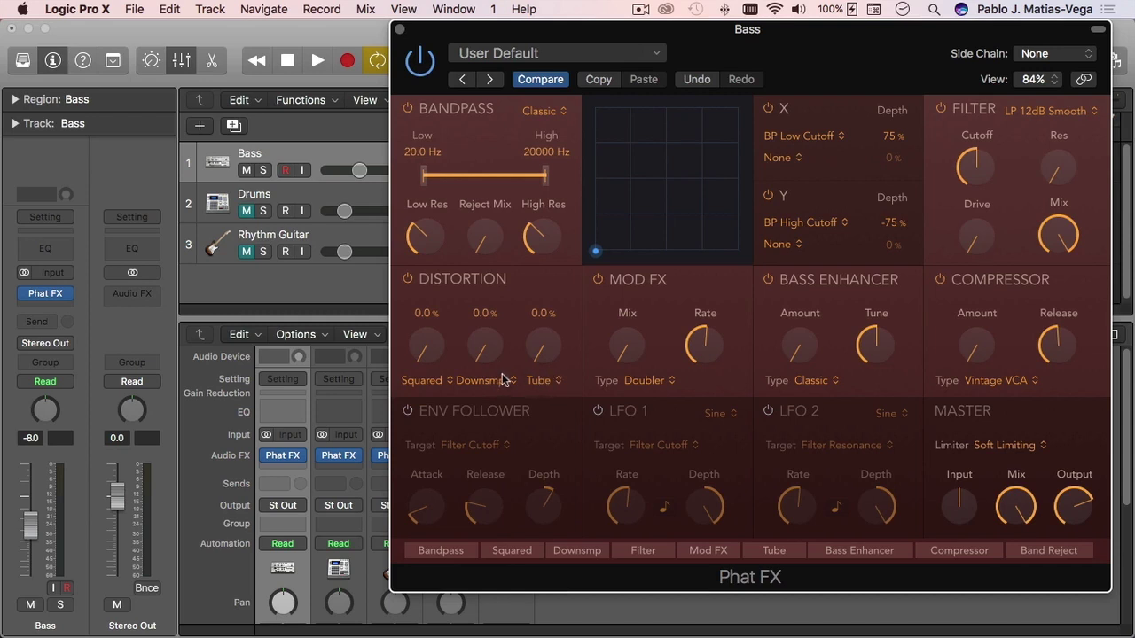
Examine the Distortion module's three effect slots, their available distortion types and their amount knobs.
{"action": "left_click", "coordinate": [443, 387]}
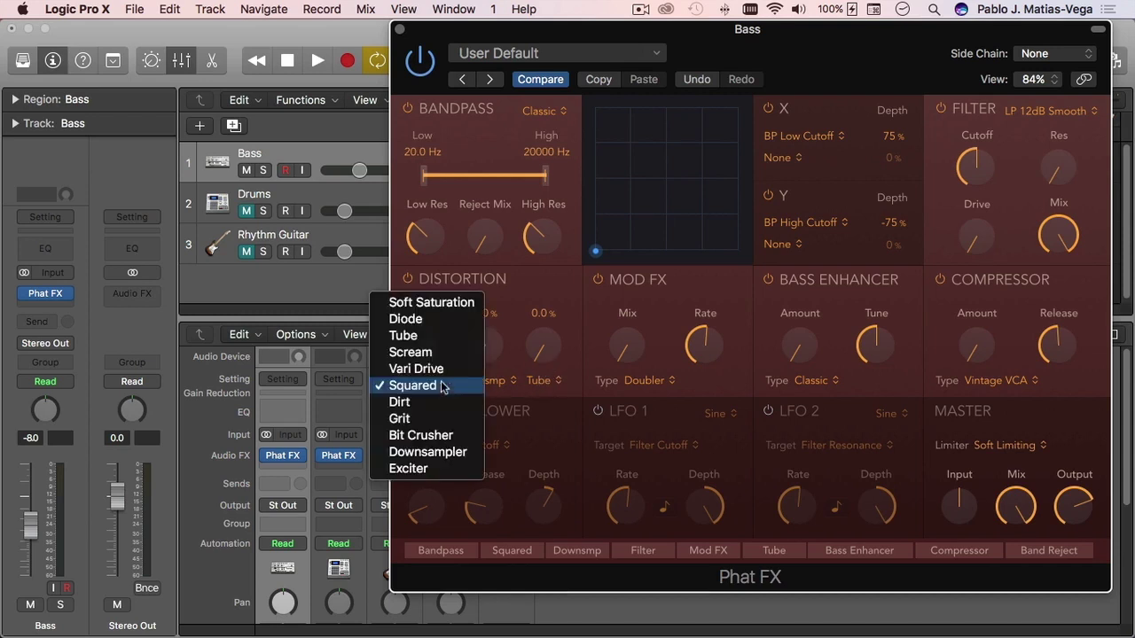
{"action": "left_click", "coordinate": [514, 385]}
{"action": "left_click", "coordinate": [514, 385]}
{"action": "left_click", "coordinate": [572, 374]}
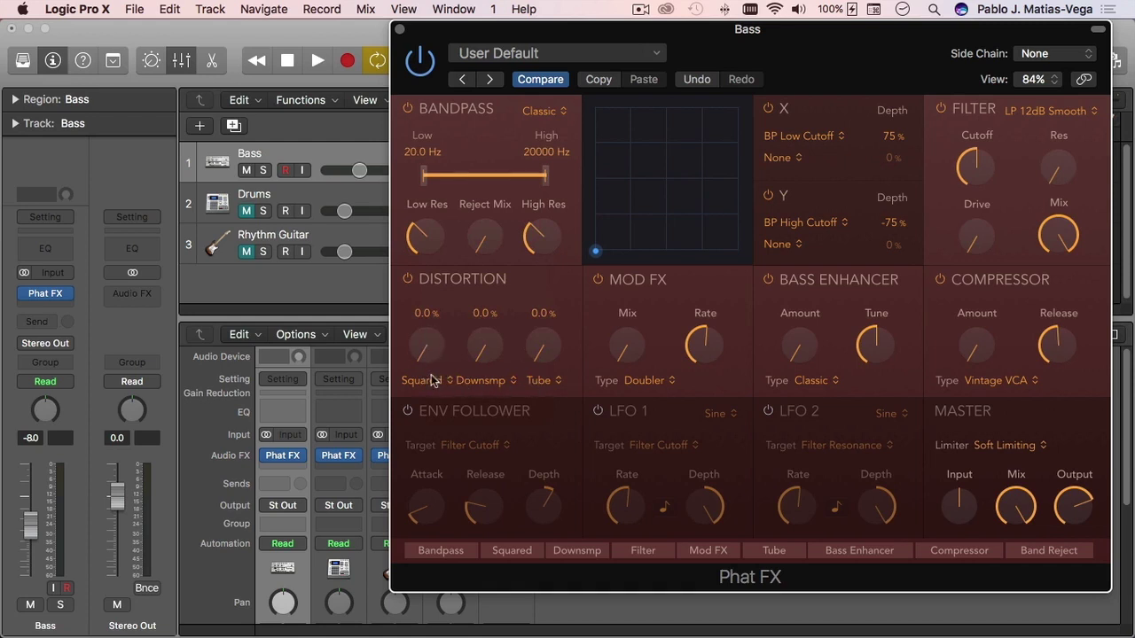
{"action": "left_click_drag", "start_coordinate": [433, 365], "coordinate": [431, 277]}
{"action": "left_click_drag", "start_coordinate": [419, 342], "coordinate": [448, 413]}
{"action": "left_click_drag", "start_coordinate": [518, 426], "coordinate": [570, 483]}
{"action": "left_click_drag", "start_coordinate": [491, 345], "coordinate": [508, 384]}
Review the Mod FX types with the Mix and Rate controls, and the Compressor's available models.
{"action": "left_click", "coordinate": [656, 389]}
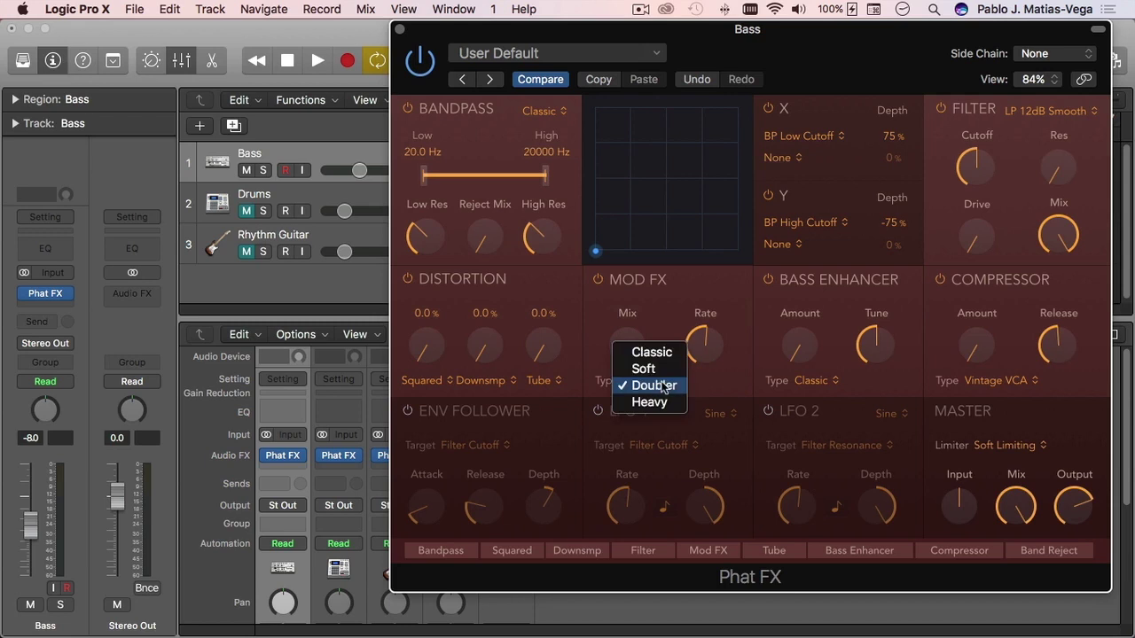
{"action": "left_click", "coordinate": [734, 394]}
{"action": "mouse_move", "coordinate": [702, 343]}
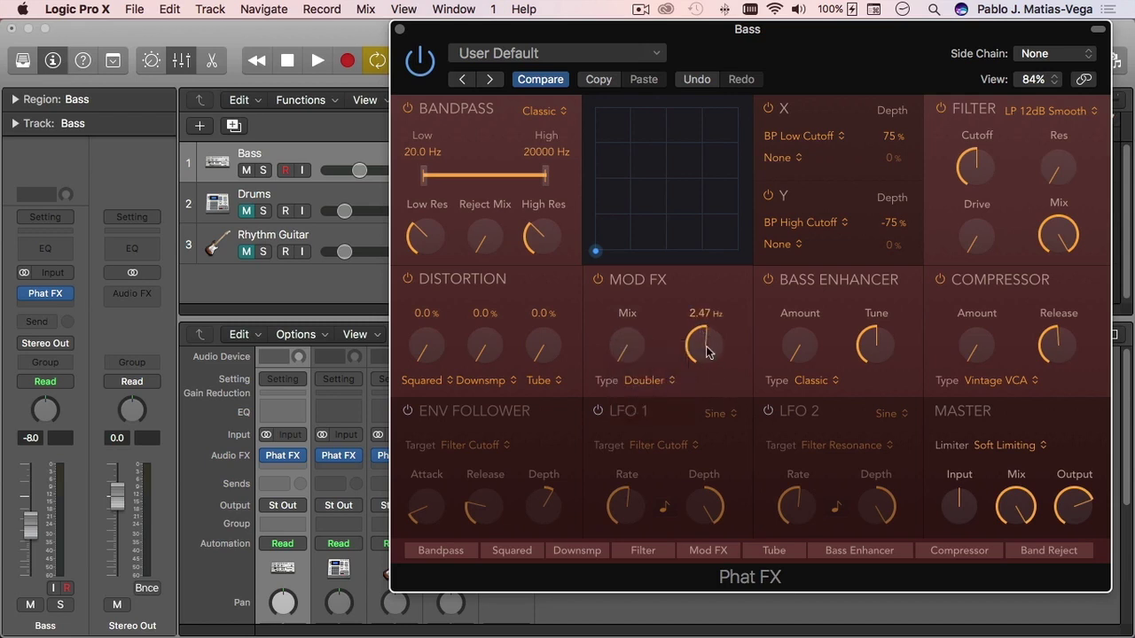
{"action": "mouse_move", "coordinate": [633, 360]}
{"action": "left_click", "coordinate": [1028, 383]}
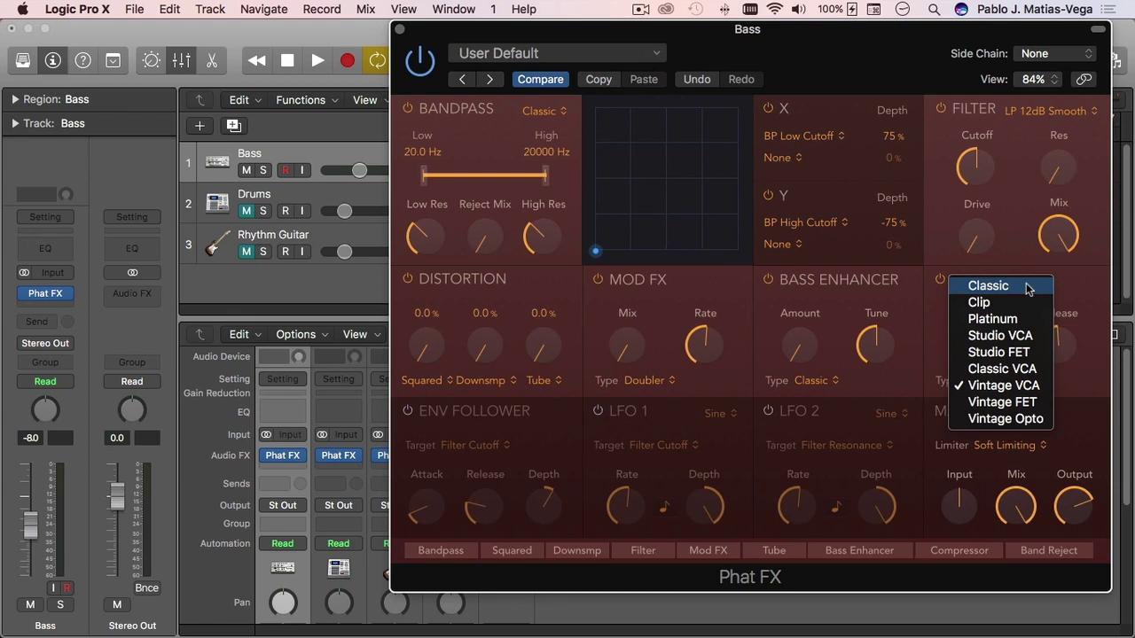
{"action": "left_click", "coordinate": [1077, 386]}
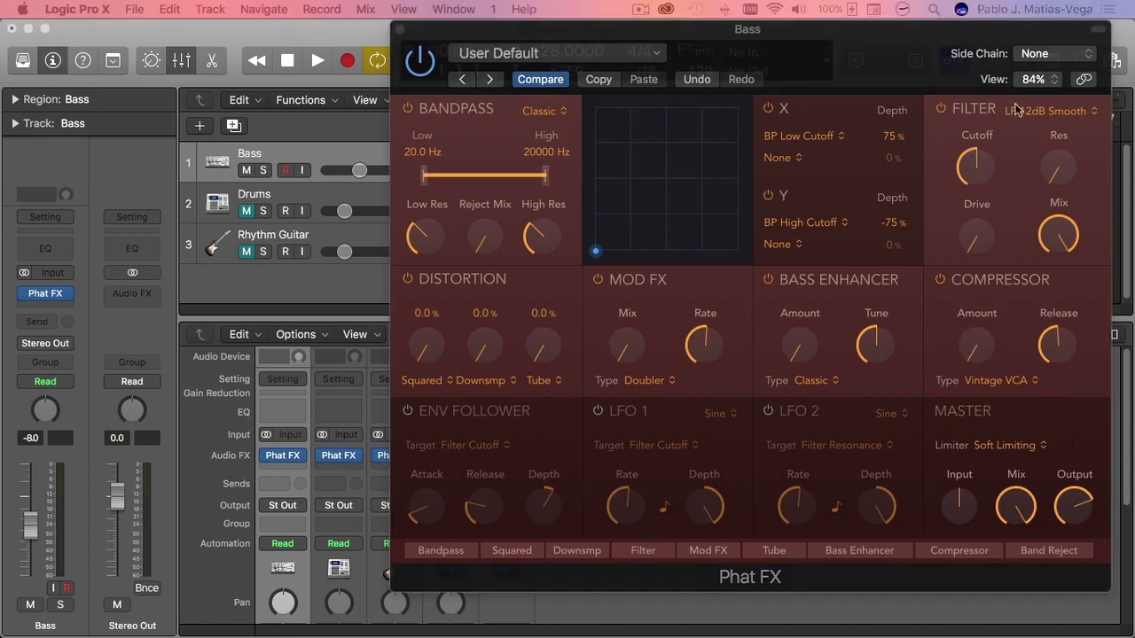
Review the Filter module's low-pass, band-pass, high-pass, comb and special-effect modes.
{"action": "left_click", "coordinate": [1064, 112]}
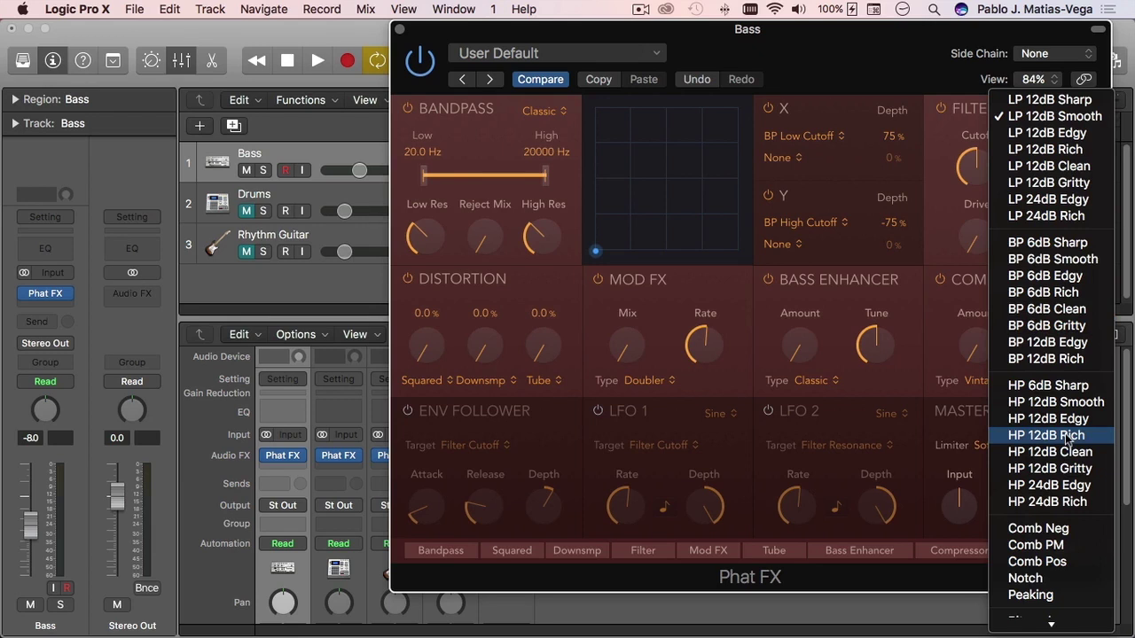
{"action": "scroll", "coordinate": [1064, 465], "scroll_direction": "down", "scroll_amount": 4}
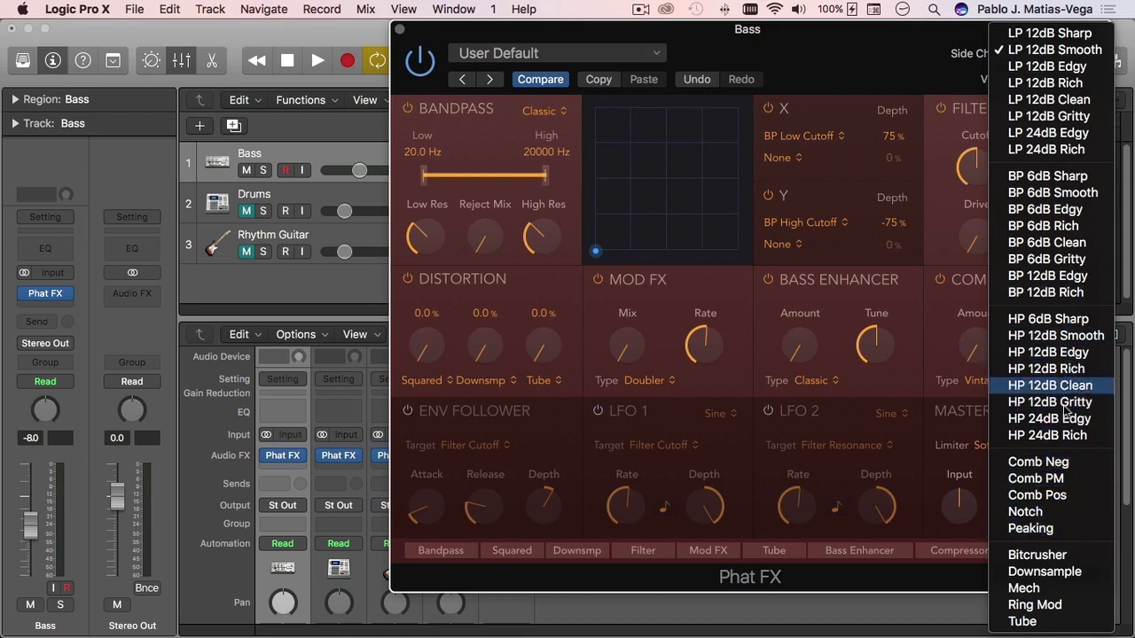
{"action": "left_click", "coordinate": [934, 218]}
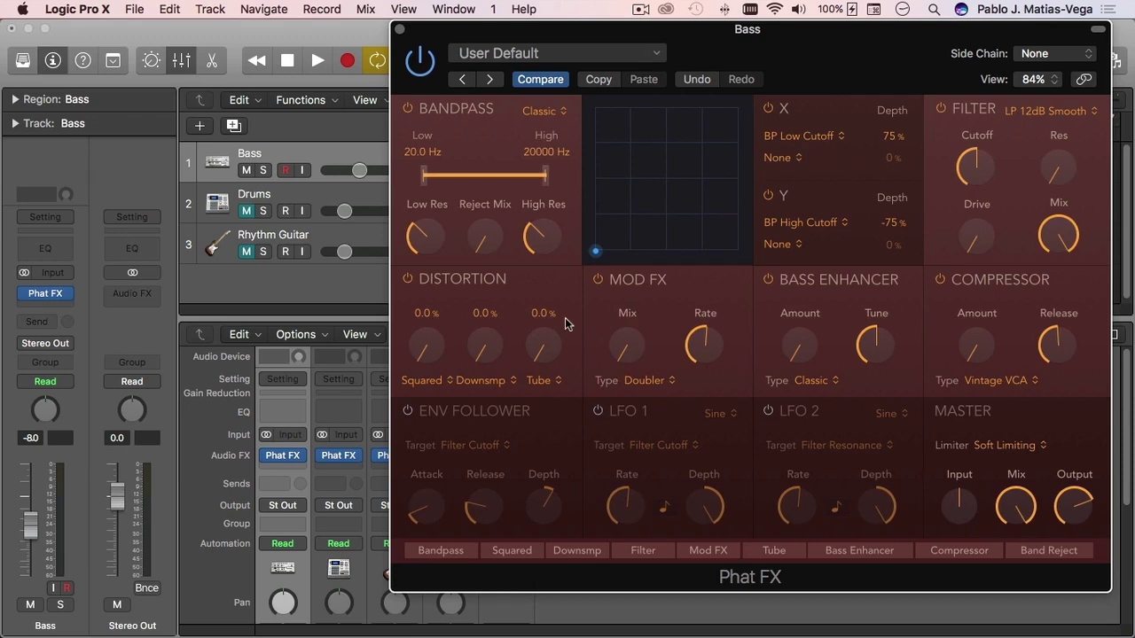
Turn off the Distortion, Mod FX, Bass Enhancer, Compressor and Filter modules, leaving Bandpass on.
{"action": "left_click", "coordinate": [407, 279]}
{"action": "left_click", "coordinate": [597, 279]}
{"action": "left_click", "coordinate": [766, 280]}
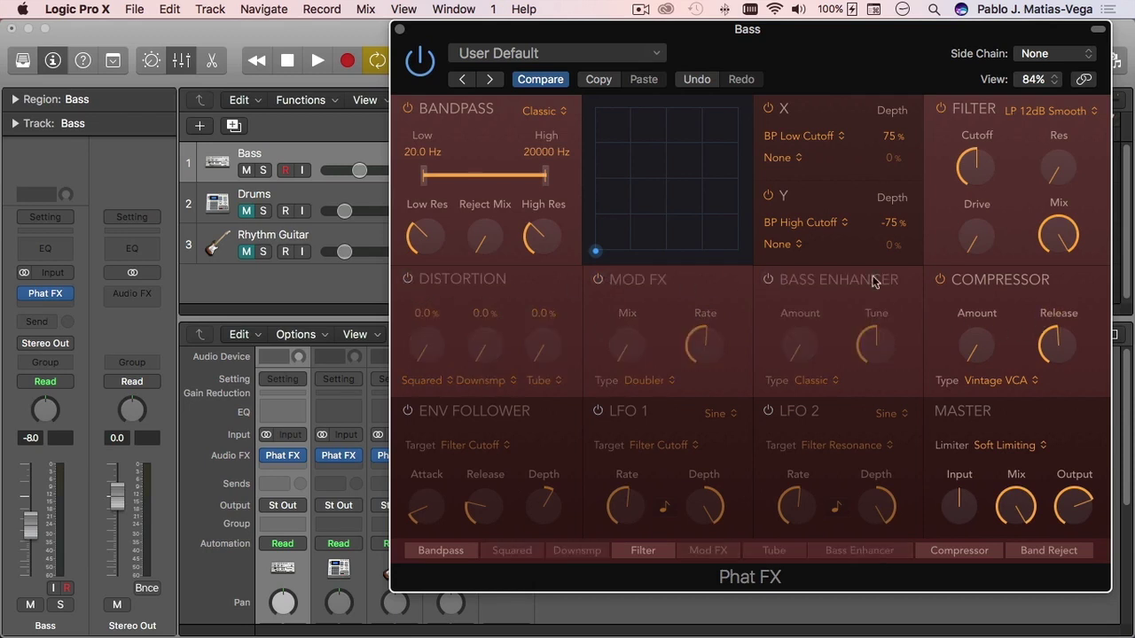
{"action": "left_click", "coordinate": [940, 279]}
{"action": "left_click", "coordinate": [944, 110]}
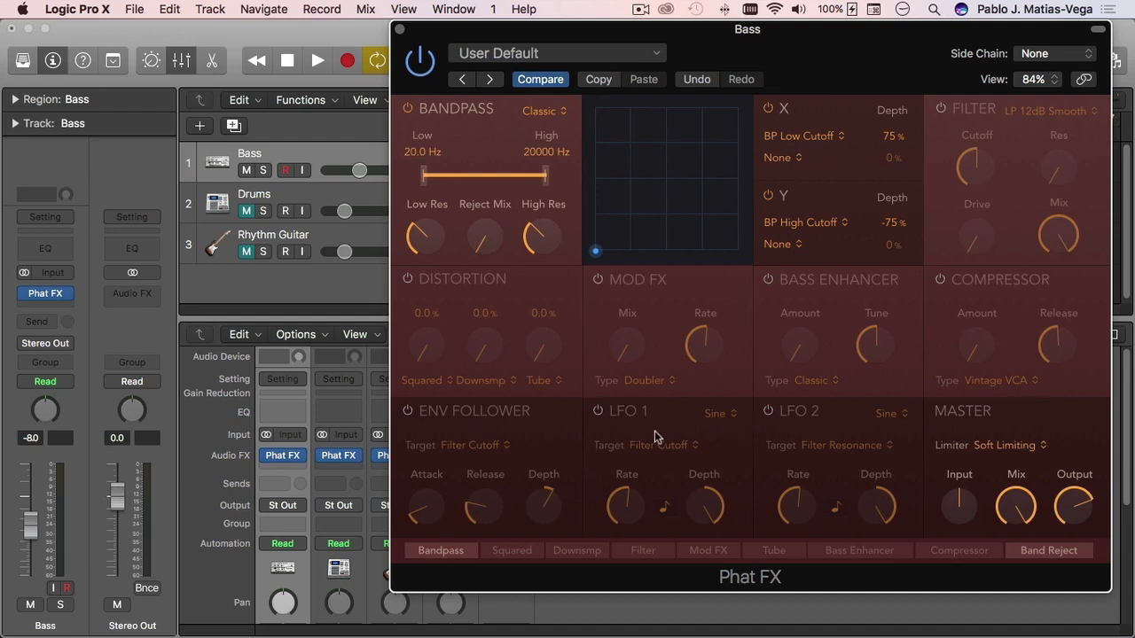
Turn on the Envelope Follower and set its modulation target to Bandpass Low Cutoff.
{"action": "left_click", "coordinate": [408, 411]}
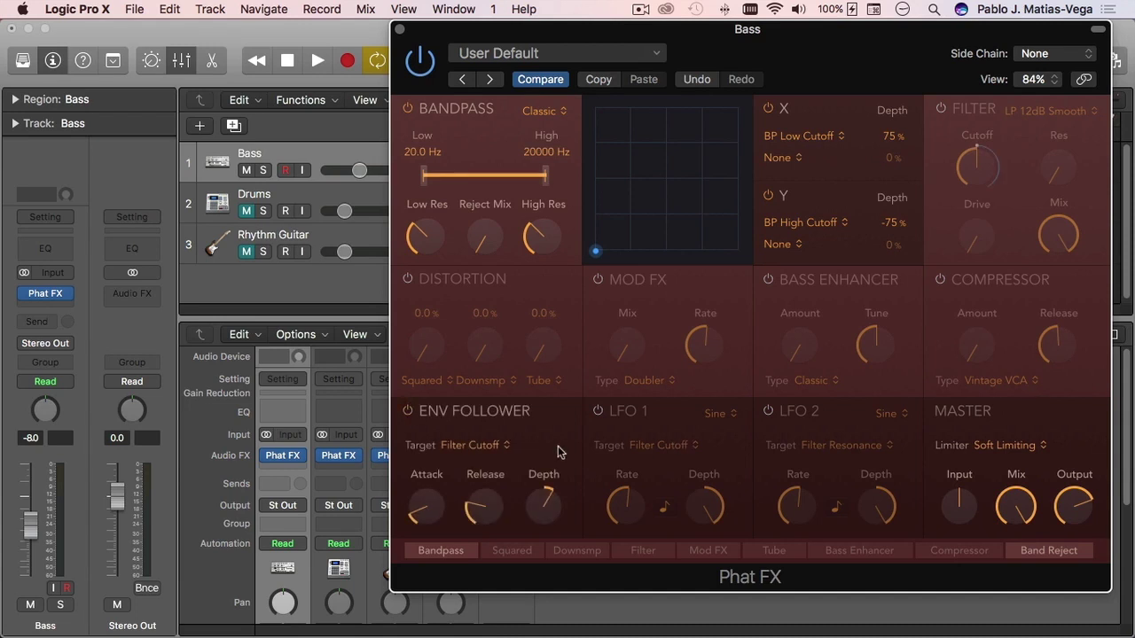
{"action": "left_click", "coordinate": [493, 447]}
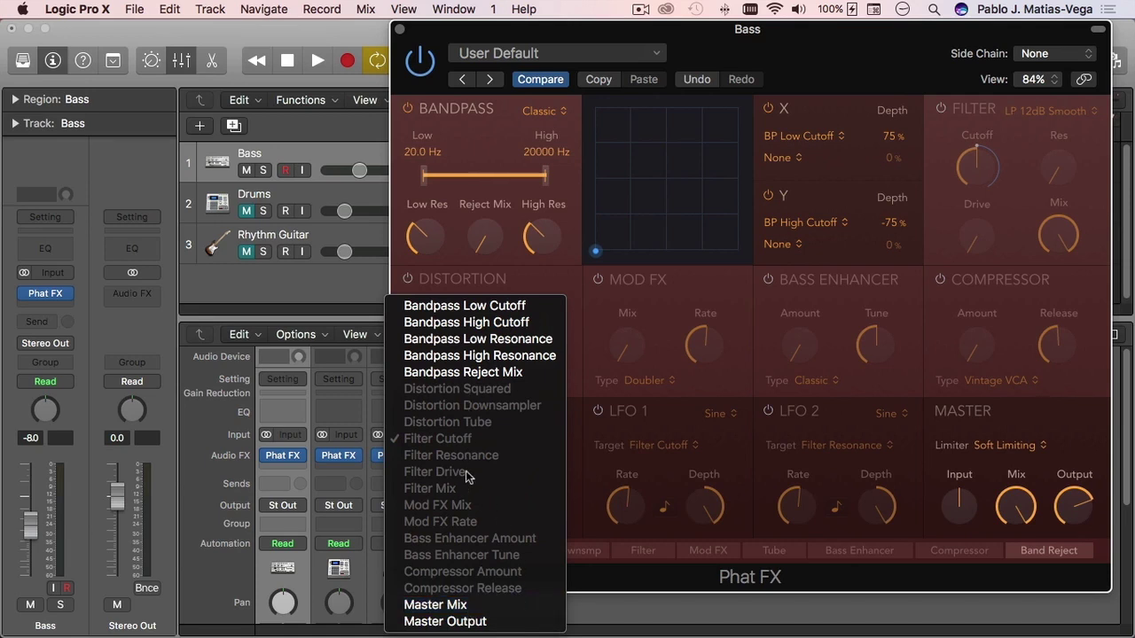
{"action": "left_click", "coordinate": [608, 296]}
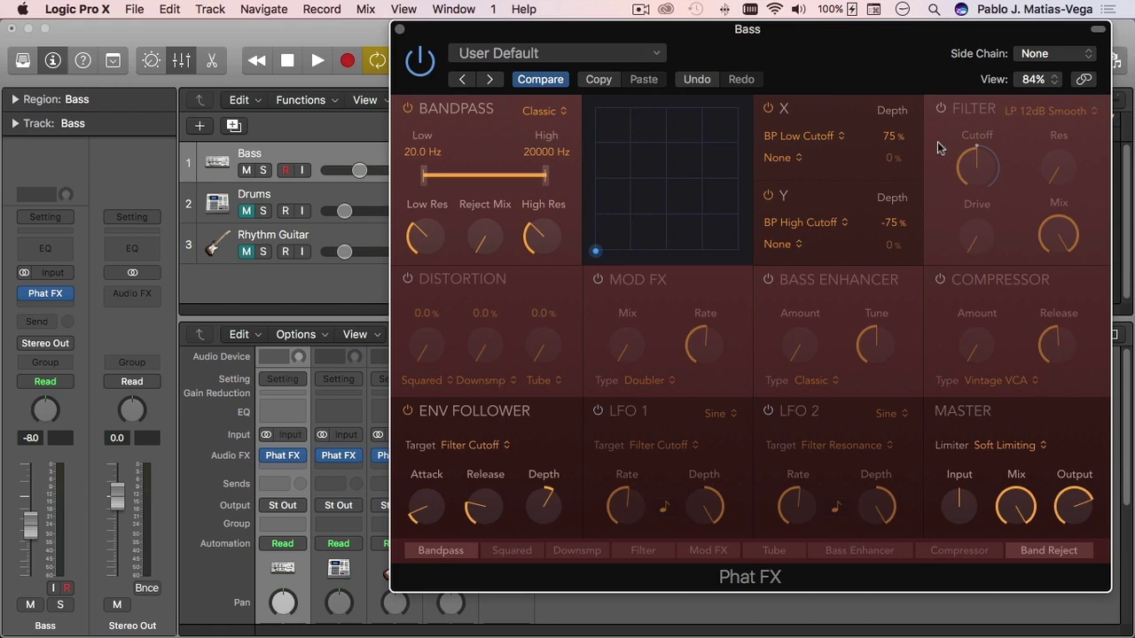
{"action": "left_click", "coordinate": [479, 446]}
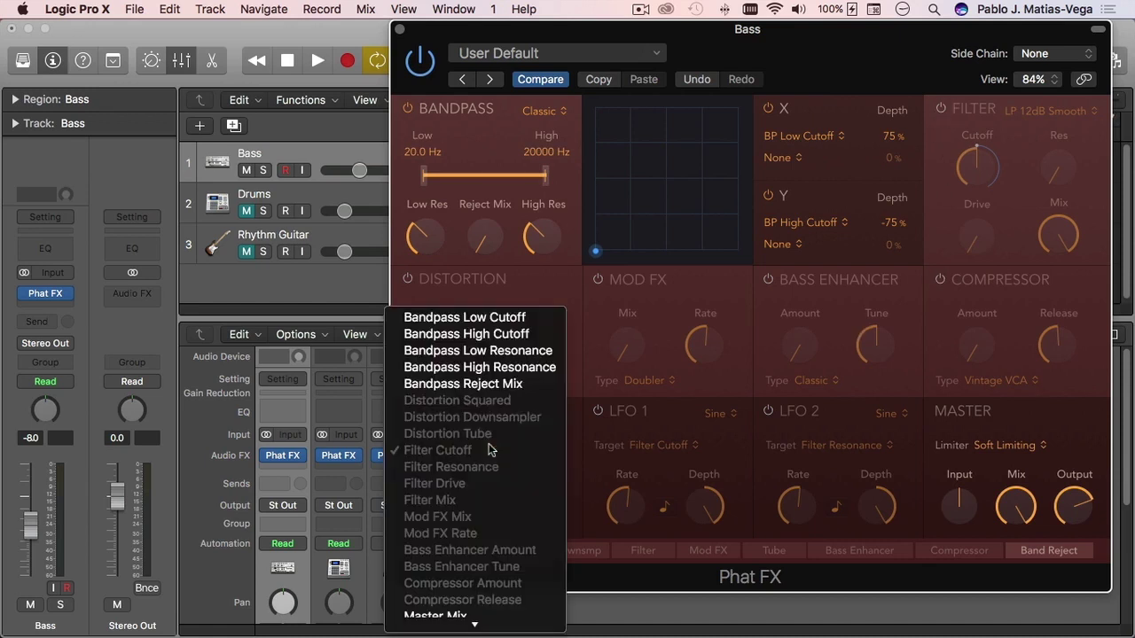
{"action": "left_click", "coordinate": [507, 323]}
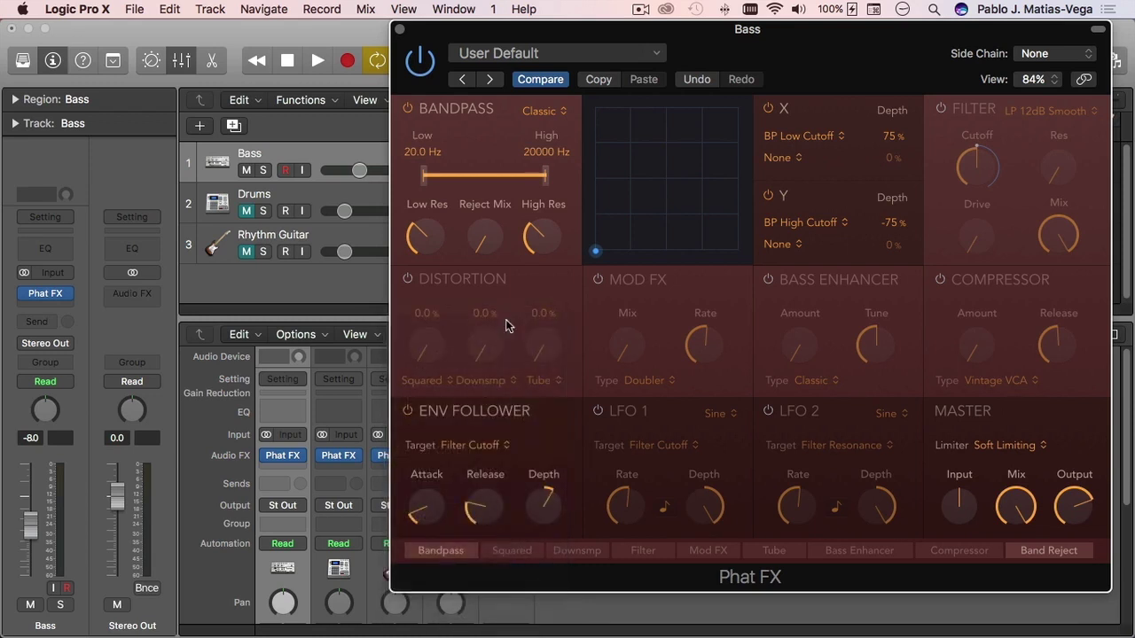
Set the Envelope Follower's target to Master Mix and try lowering the Master Mix level to make room for the modulation.
{"action": "left_click", "coordinate": [495, 449]}
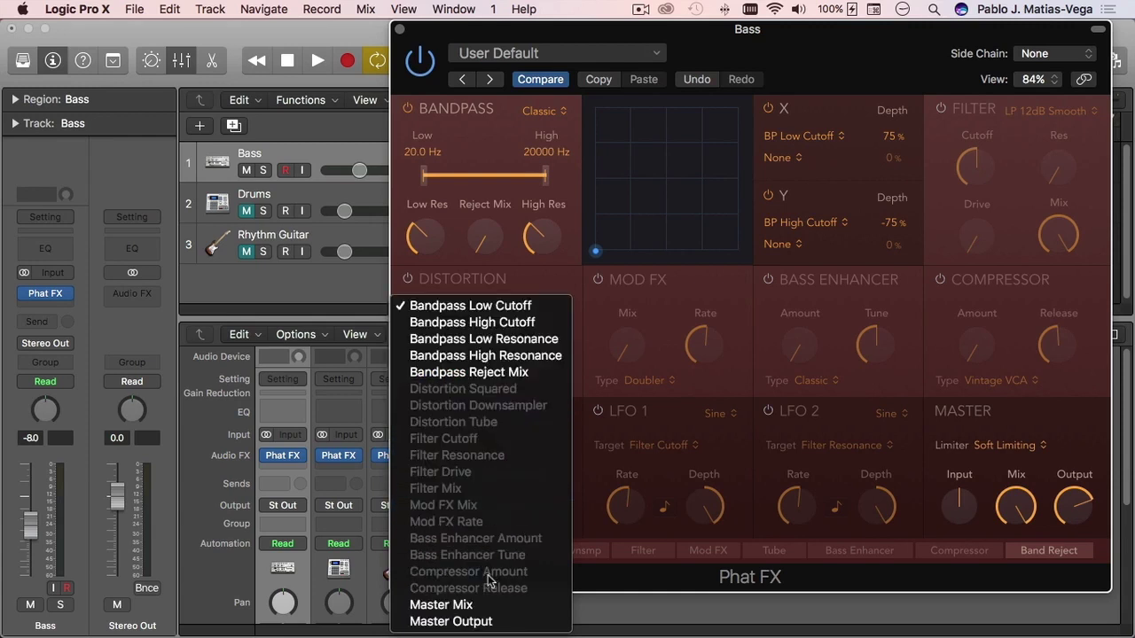
{"action": "left_click", "coordinate": [427, 605]}
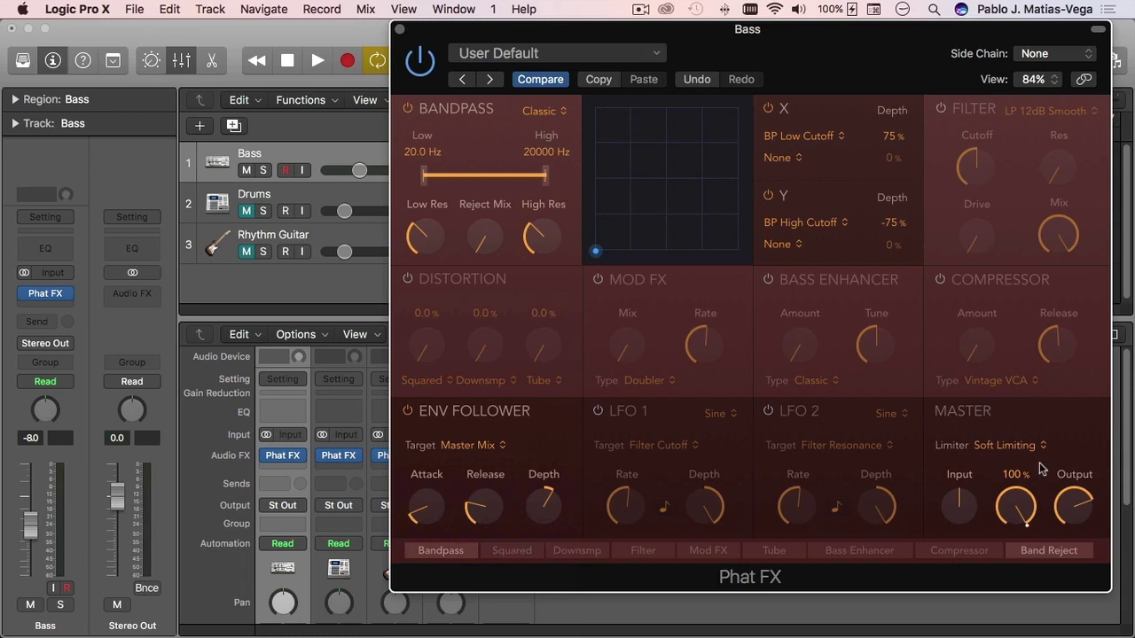
{"action": "left_click_drag", "start_coordinate": [1017, 514], "coordinate": [1011, 587]}
{"action": "mouse_move", "coordinate": [553, 489]}
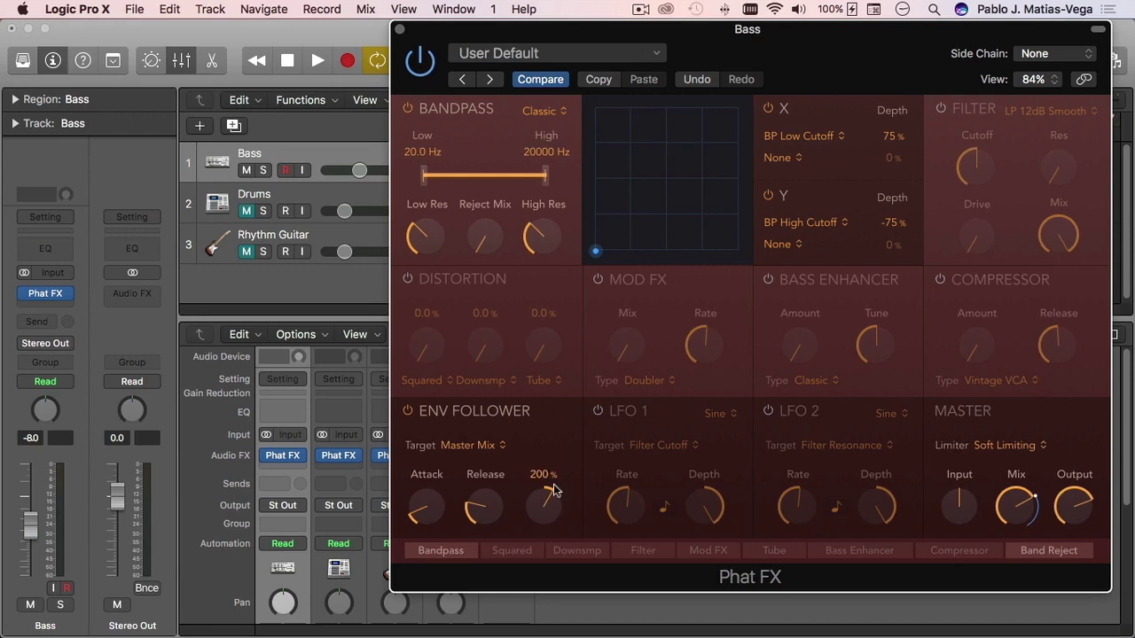
{"action": "mouse_move", "coordinate": [426, 513]}
{"action": "mouse_move", "coordinate": [546, 510]}
{"action": "mouse_move", "coordinate": [1015, 512]}
Check the Envelope Follower's target choices again, keeping Master Mix, and turn the module off.
{"action": "left_click", "coordinate": [485, 446]}
{"action": "left_click", "coordinate": [510, 452]}
{"action": "left_click", "coordinate": [408, 410]}
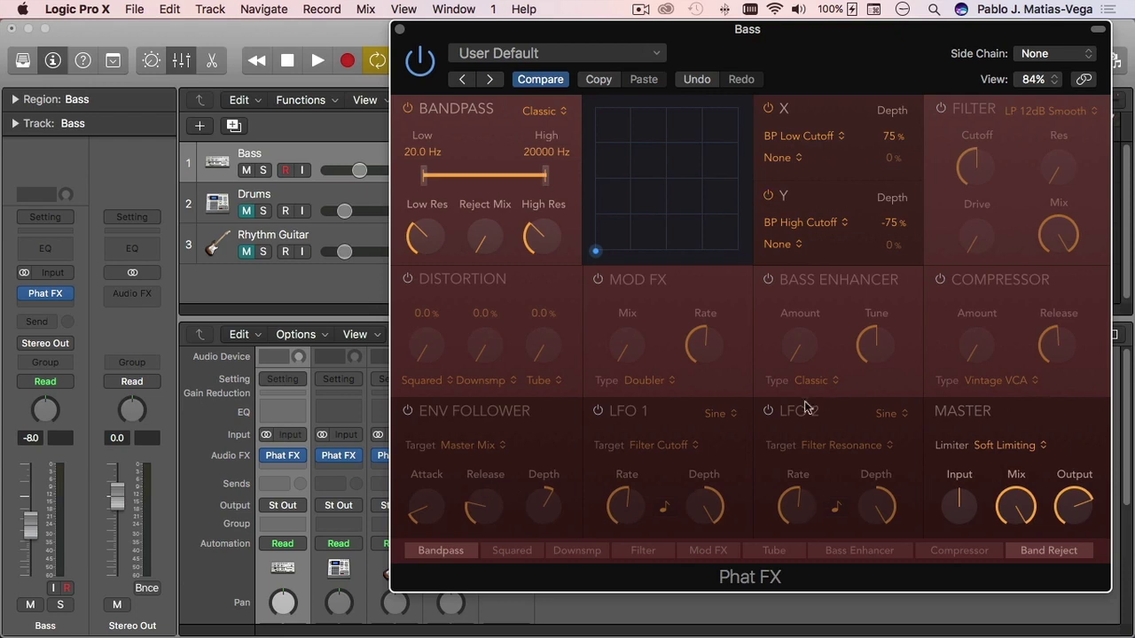
Review the modulation targets available for the X axis of the XY pad.
{"action": "left_click", "coordinate": [833, 138]}
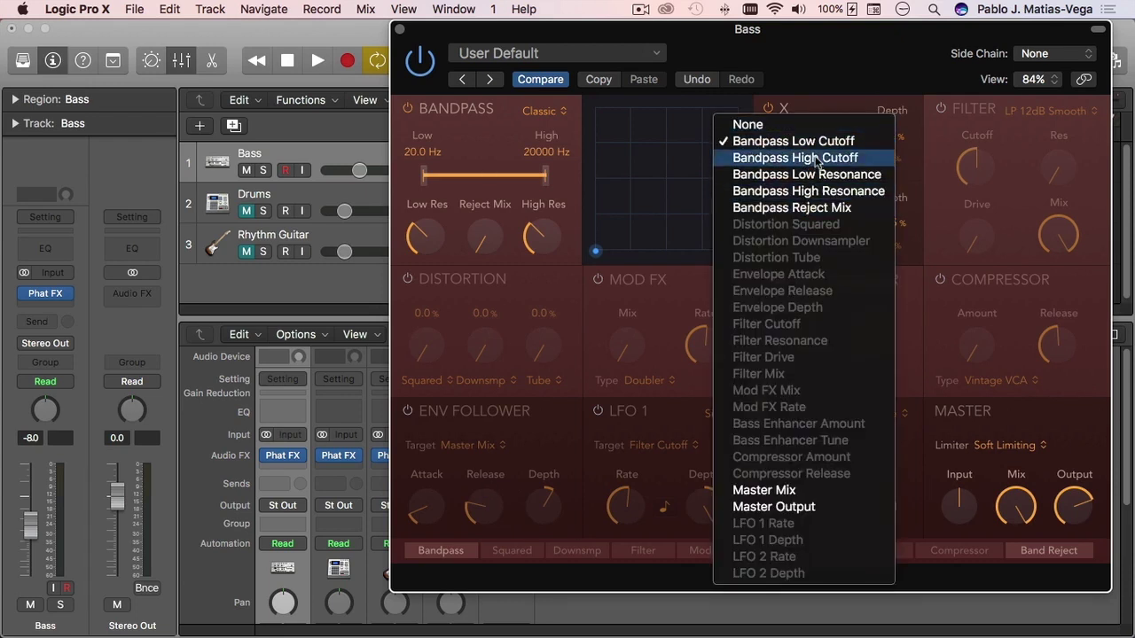
{"action": "left_click", "coordinate": [830, 86]}
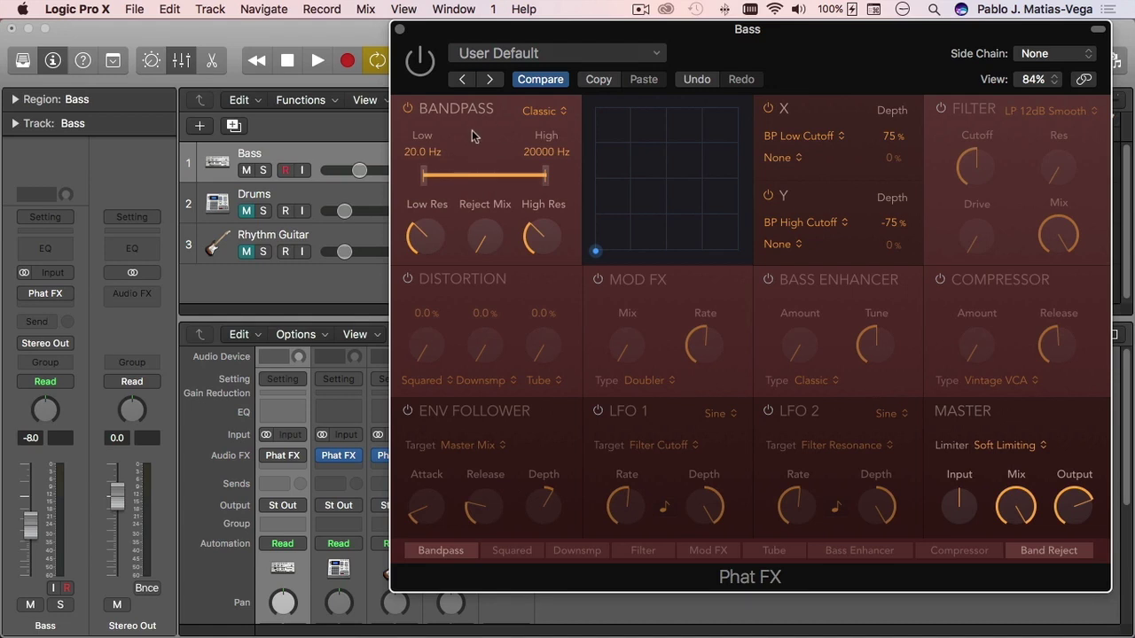
Start playback of the Bass track and switch the bypassed Phat FX plug-in back on.
{"action": "key", "text": "space"}
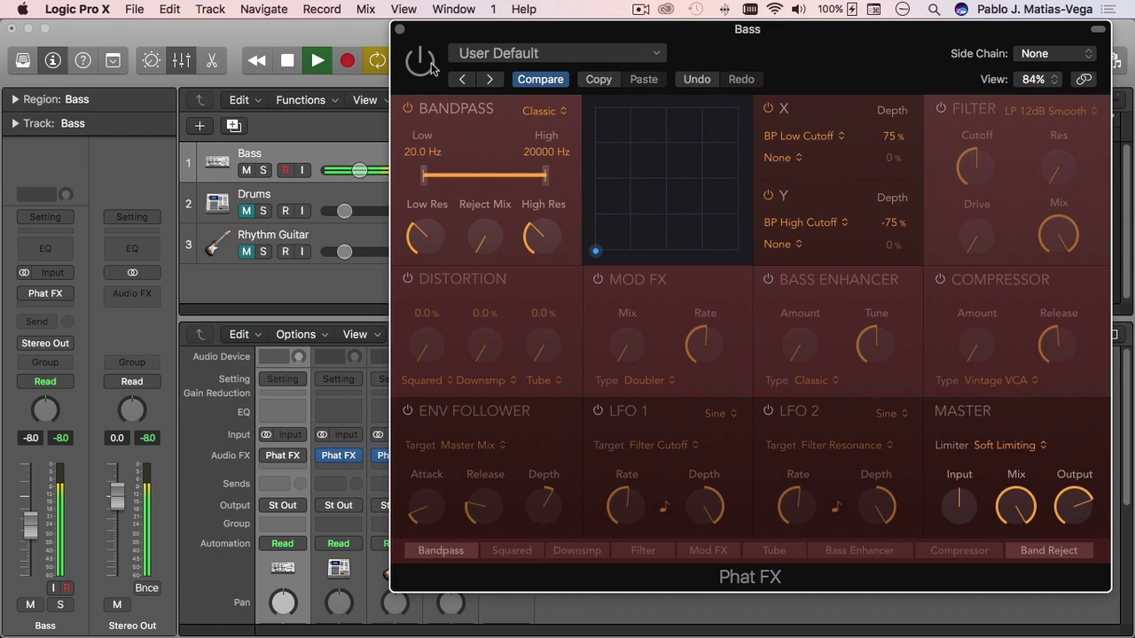
{"action": "left_click", "coordinate": [422, 63]}
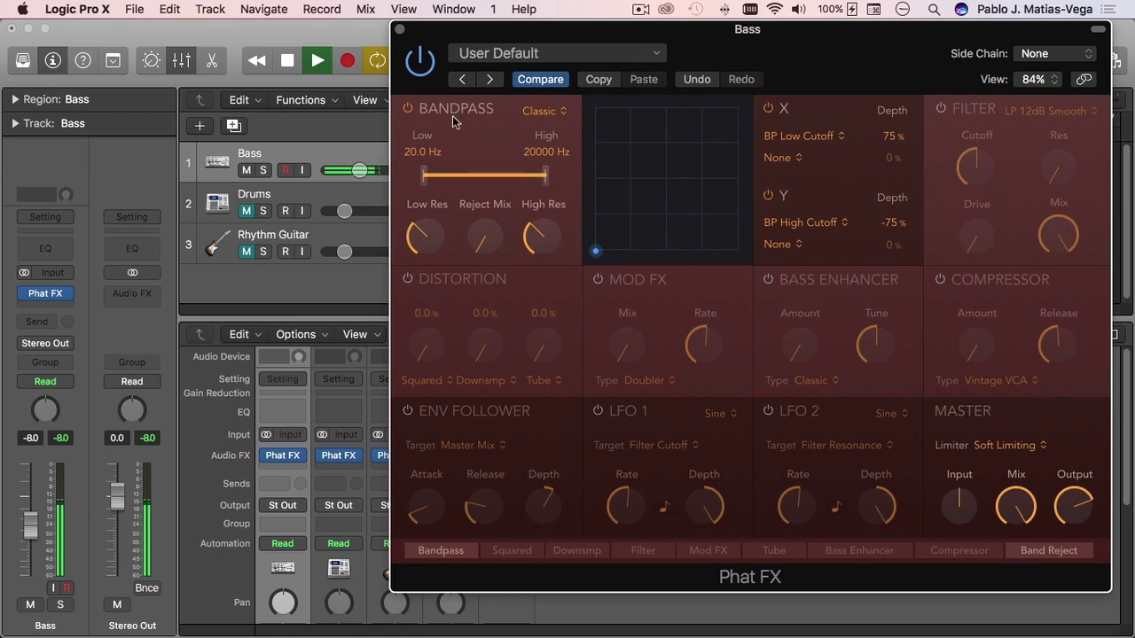
Set the Bandpass type to Smooth and lower its high cutoff to about 146 Hz.
{"action": "left_click", "coordinate": [555, 114]}
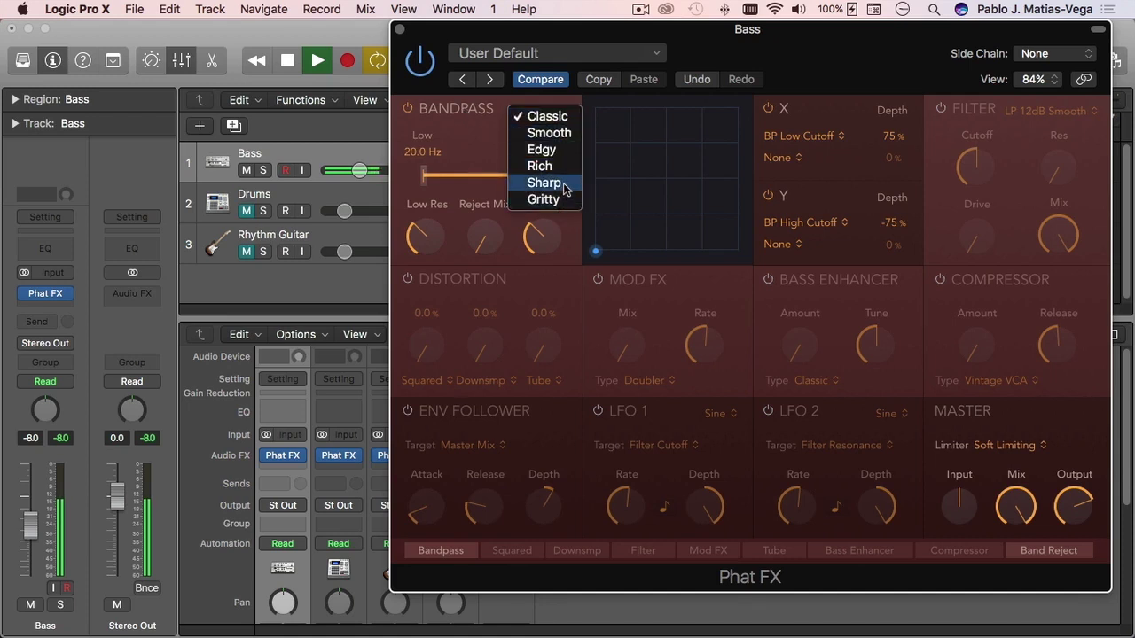
{"action": "left_click", "coordinate": [581, 133]}
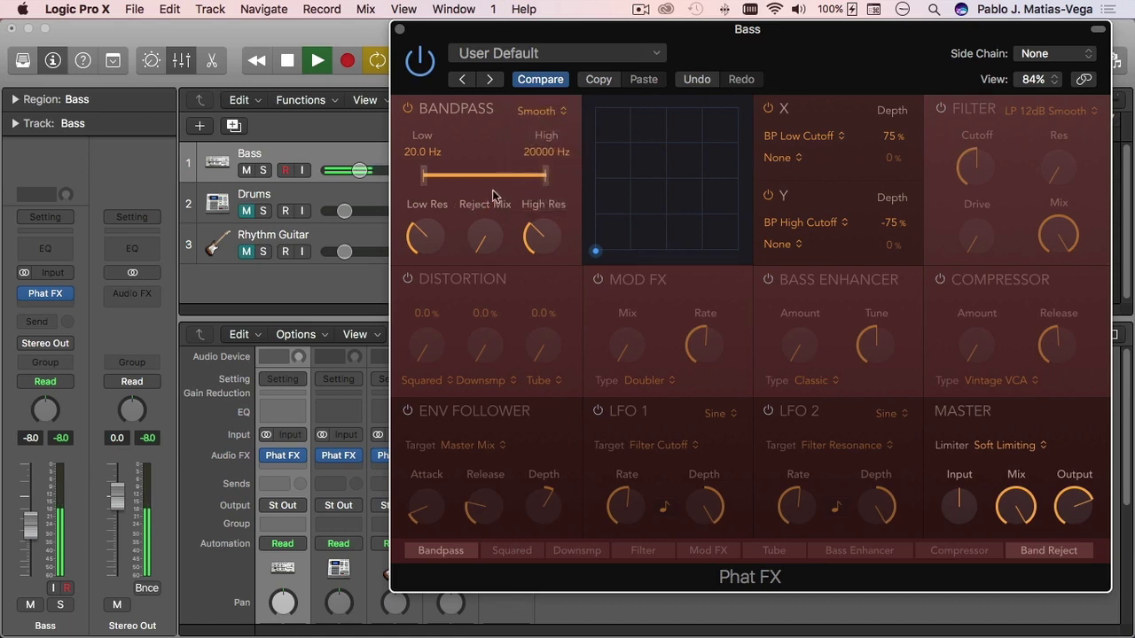
{"action": "left_click_drag", "start_coordinate": [545, 180], "coordinate": [458, 185]}
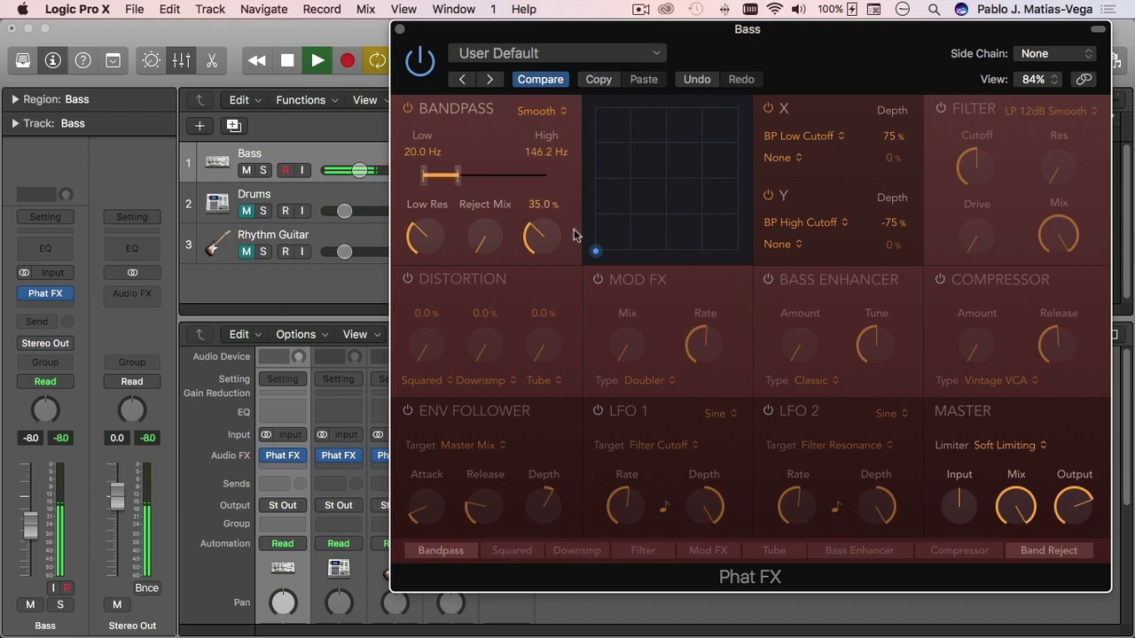
Turn on the Bass Enhancer, lower its Tune, choose the Warm type and set the Amount to about halfway.
{"action": "left_click", "coordinate": [768, 279]}
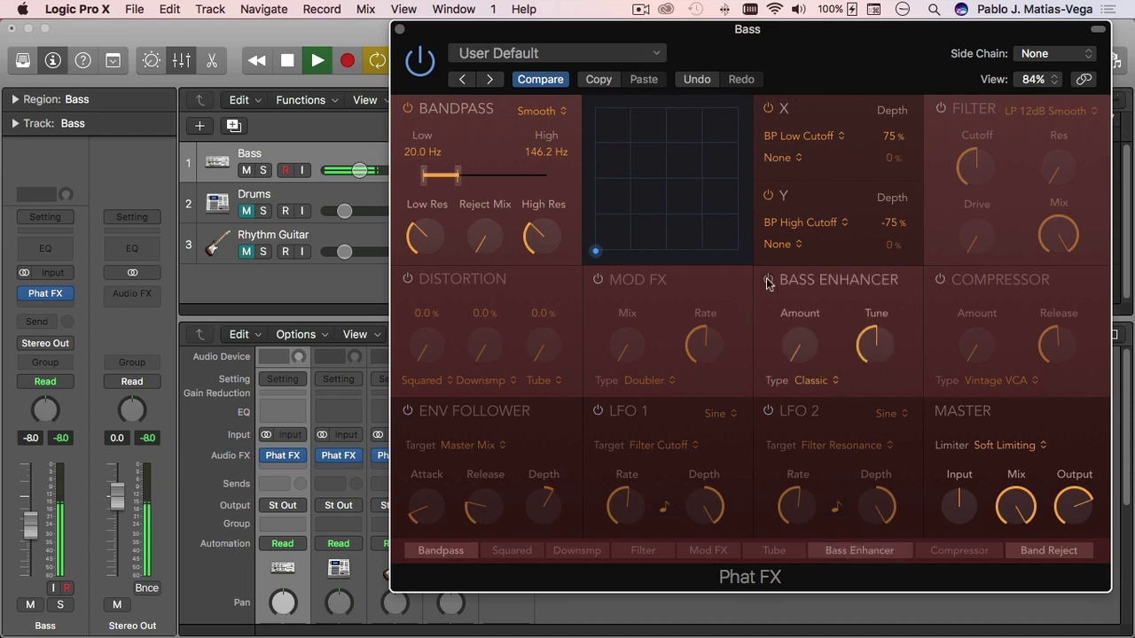
{"action": "left_click_drag", "start_coordinate": [885, 359], "coordinate": [879, 406]}
{"action": "left_click_drag", "start_coordinate": [803, 361], "coordinate": [838, 156]}
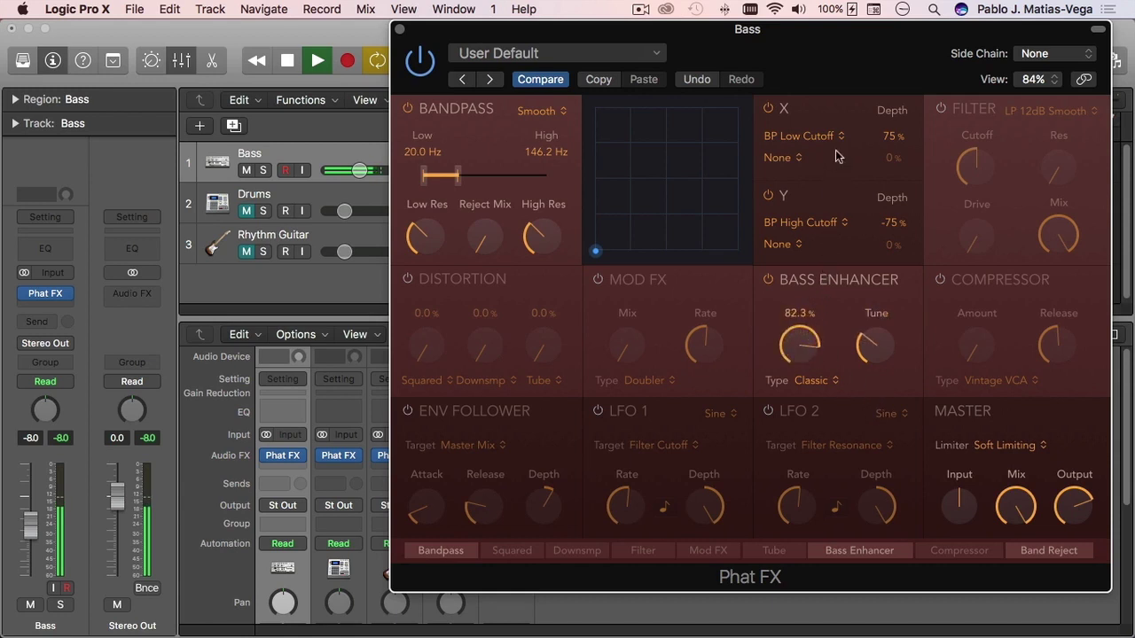
{"action": "left_click", "coordinate": [834, 386]}
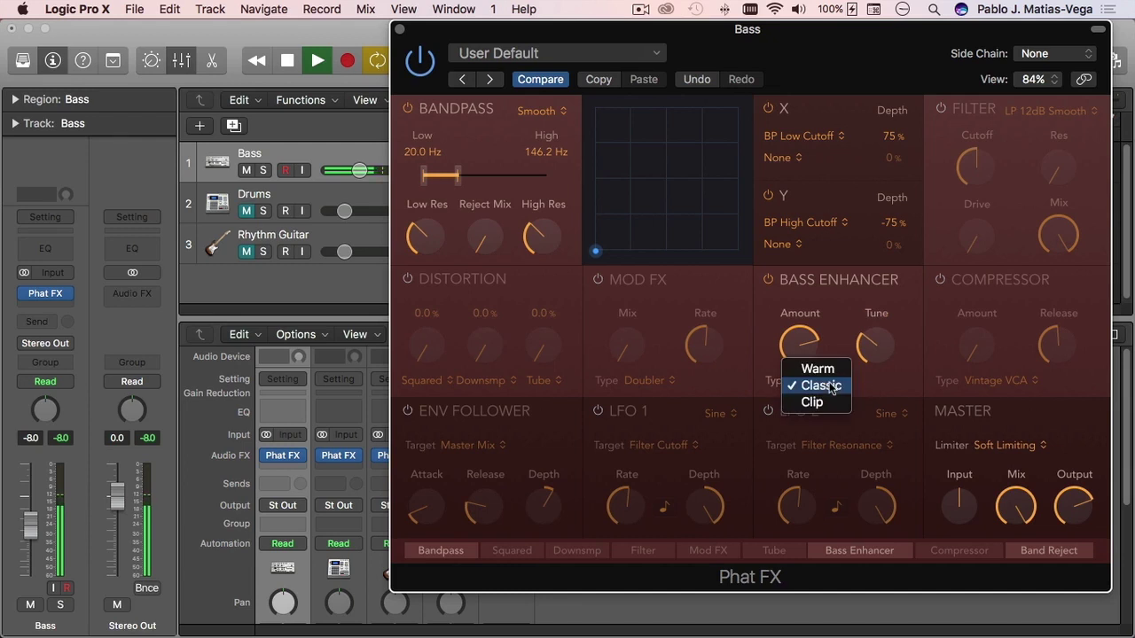
{"action": "left_click", "coordinate": [818, 369]}
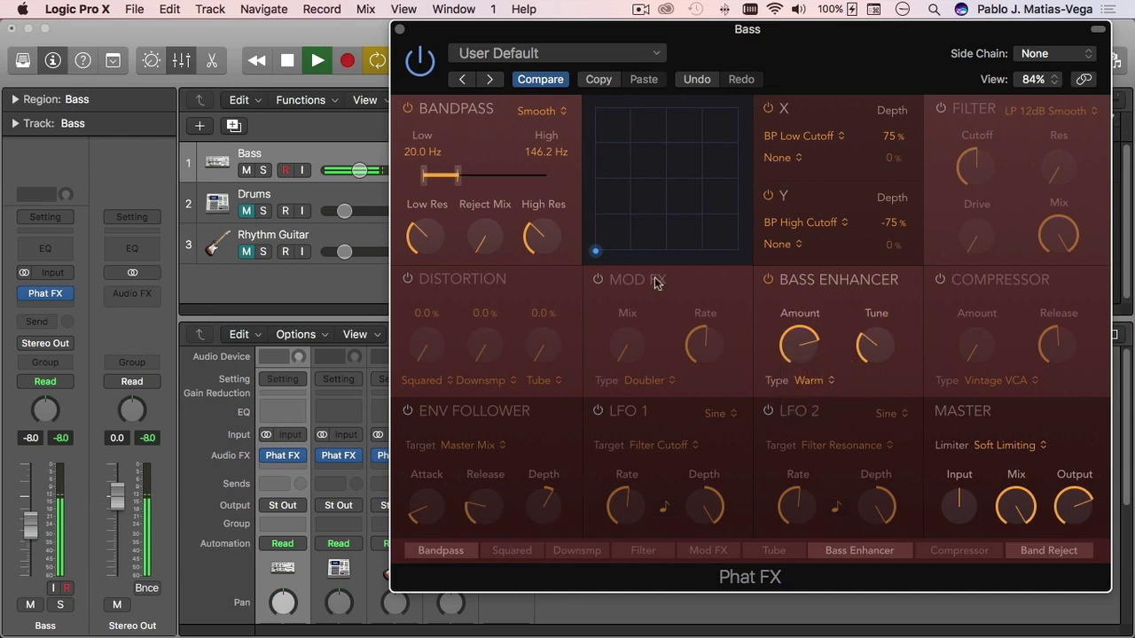
{"action": "left_click_drag", "start_coordinate": [814, 347], "coordinate": [818, 392]}
{"action": "mouse_move", "coordinate": [805, 340]}
{"action": "left_mouse_down"}
{"action": "mouse_move", "coordinate": [803, 359]}
{"action": "mouse_move", "coordinate": [803, 347]}
{"action": "left_mouse_up"}
Turn on the Compressor, shorten its Release and raise its Amount to a moderate level.
{"action": "left_click", "coordinate": [940, 280]}
{"action": "mouse_move", "coordinate": [1060, 346]}
{"action": "left_click_drag", "start_coordinate": [1061, 346], "coordinate": [1085, 429]}
{"action": "left_click_drag", "start_coordinate": [986, 356], "coordinate": [992, 256]}
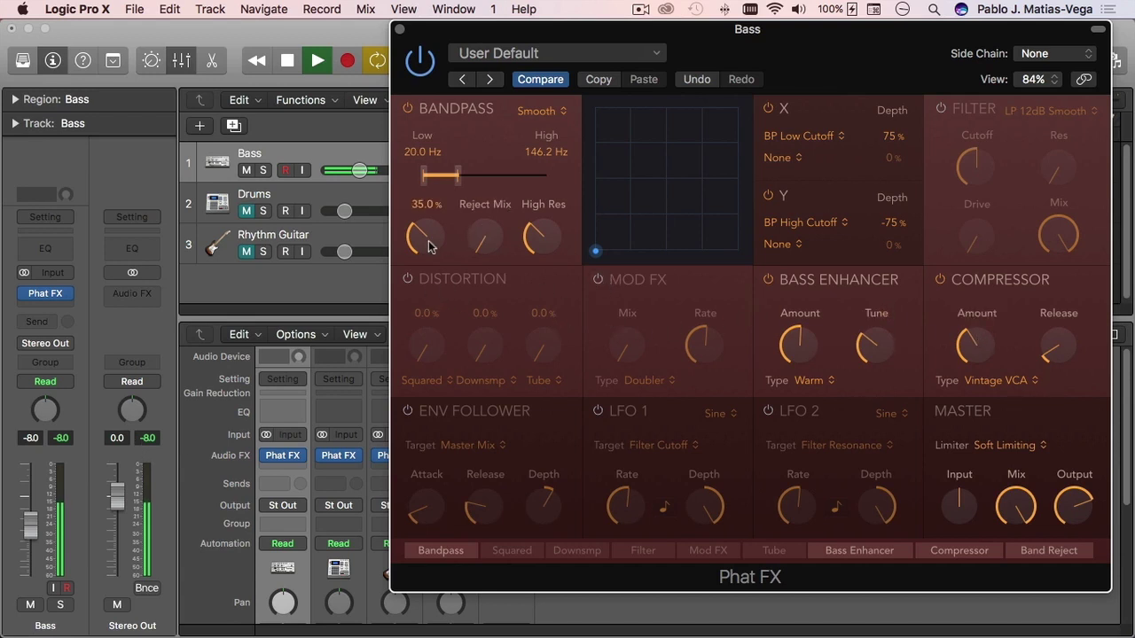
Adjust the Bandpass resonance, lowering High Res to about 18%.
{"action": "mouse_move", "coordinate": [440, 249]}
{"action": "left_mouse_down"}
{"action": "mouse_move", "coordinate": [435, 215]}
{"action": "mouse_move", "coordinate": [459, 137]}
{"action": "mouse_move", "coordinate": [453, 248]}
{"action": "left_mouse_up"}
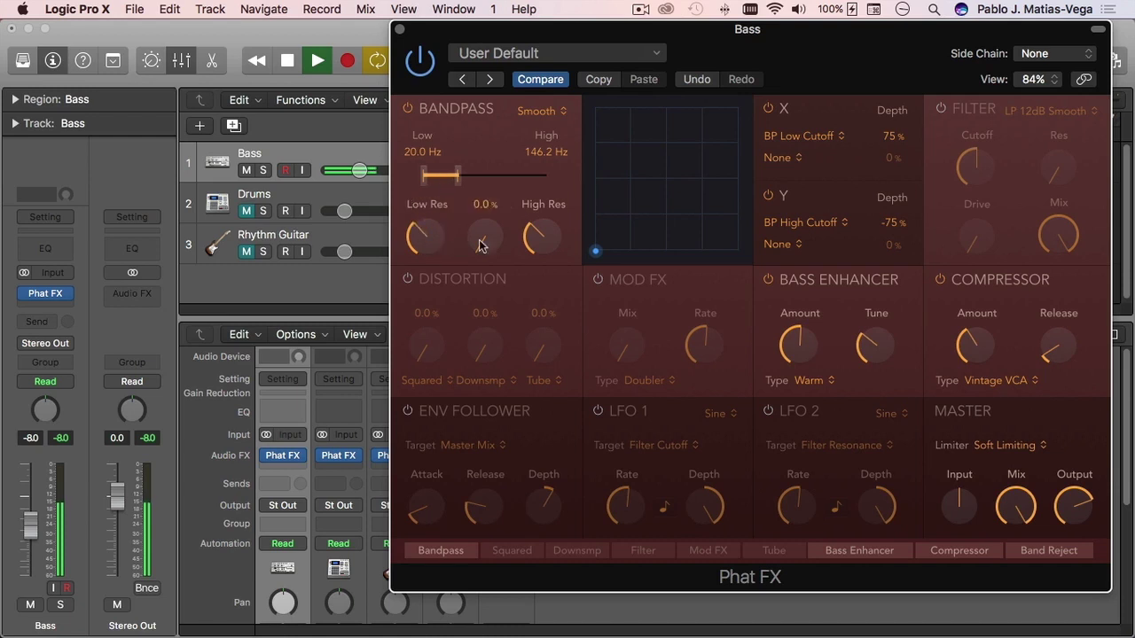
{"action": "left_click_drag", "start_coordinate": [541, 245], "coordinate": [547, 277]}
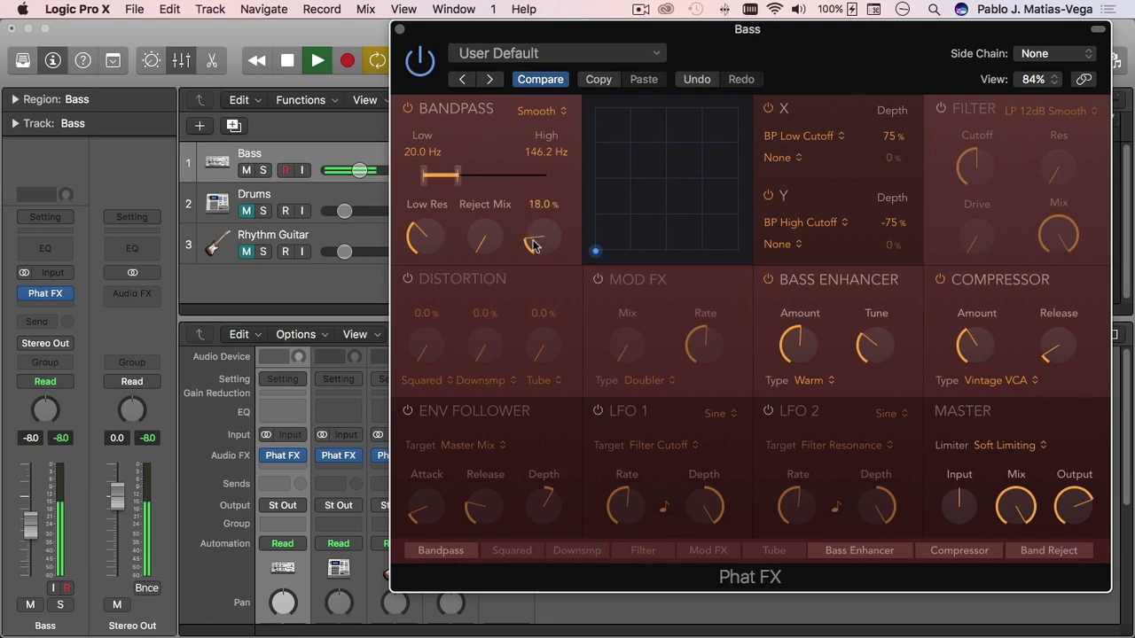
Turn on Distortion, keep the first stage on Squared and raise its amount to about 10.3%.
{"action": "left_click", "coordinate": [407, 281]}
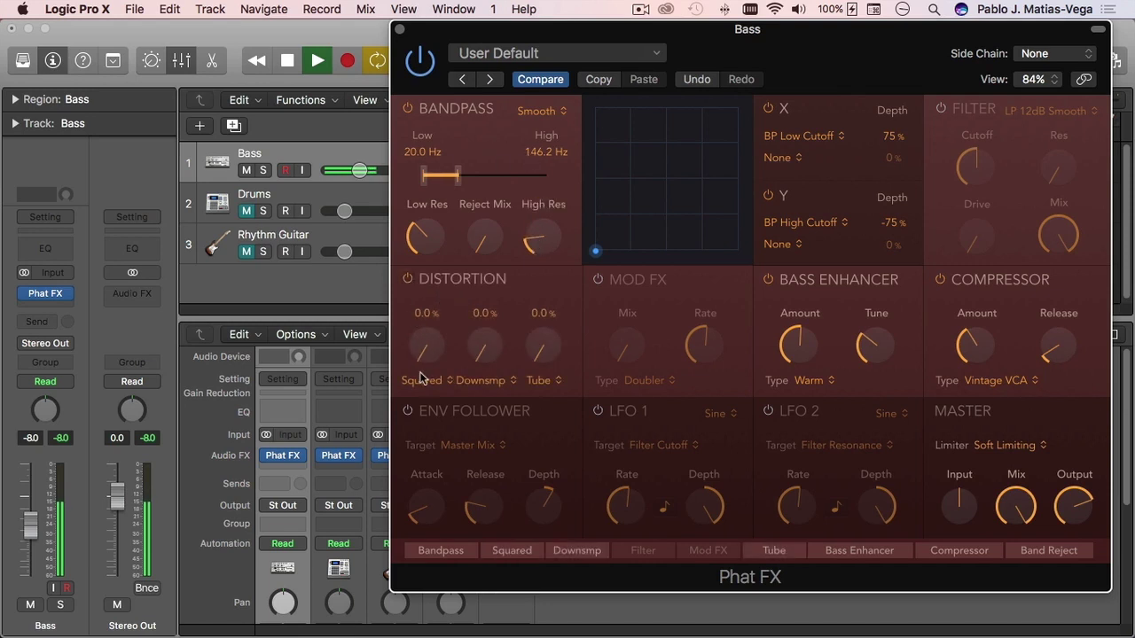
{"action": "left_click", "coordinate": [426, 379]}
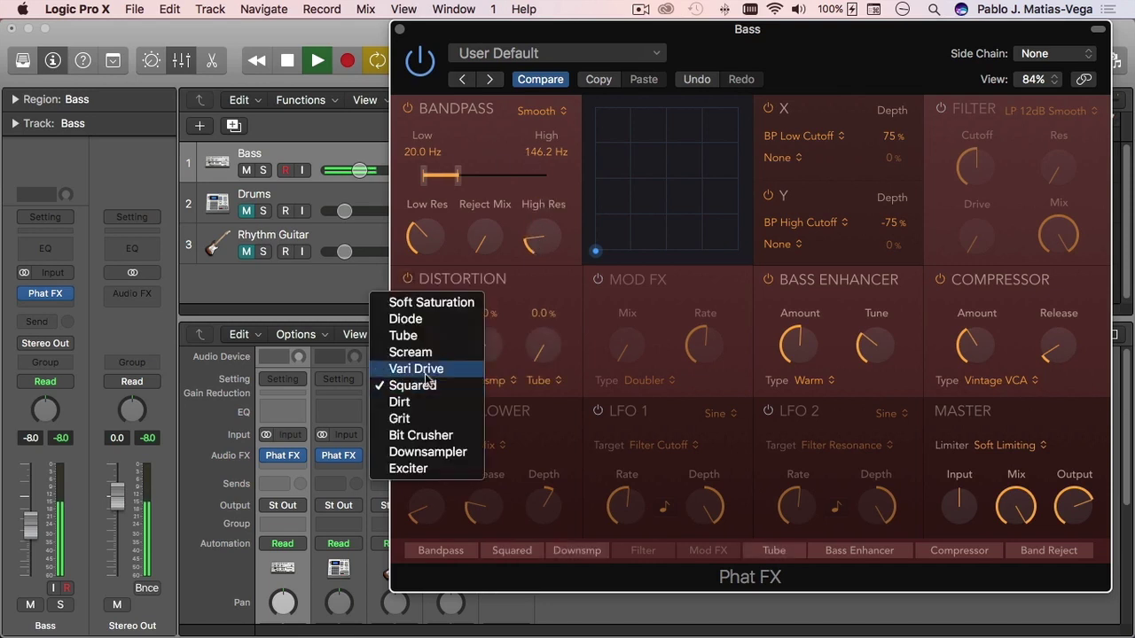
{"action": "left_click", "coordinate": [565, 282]}
{"action": "mouse_move", "coordinate": [425, 359]}
{"action": "left_mouse_down"}
{"action": "mouse_move", "coordinate": [427, 315]}
{"action": "mouse_move", "coordinate": [427, 339]}
{"action": "left_mouse_up"}
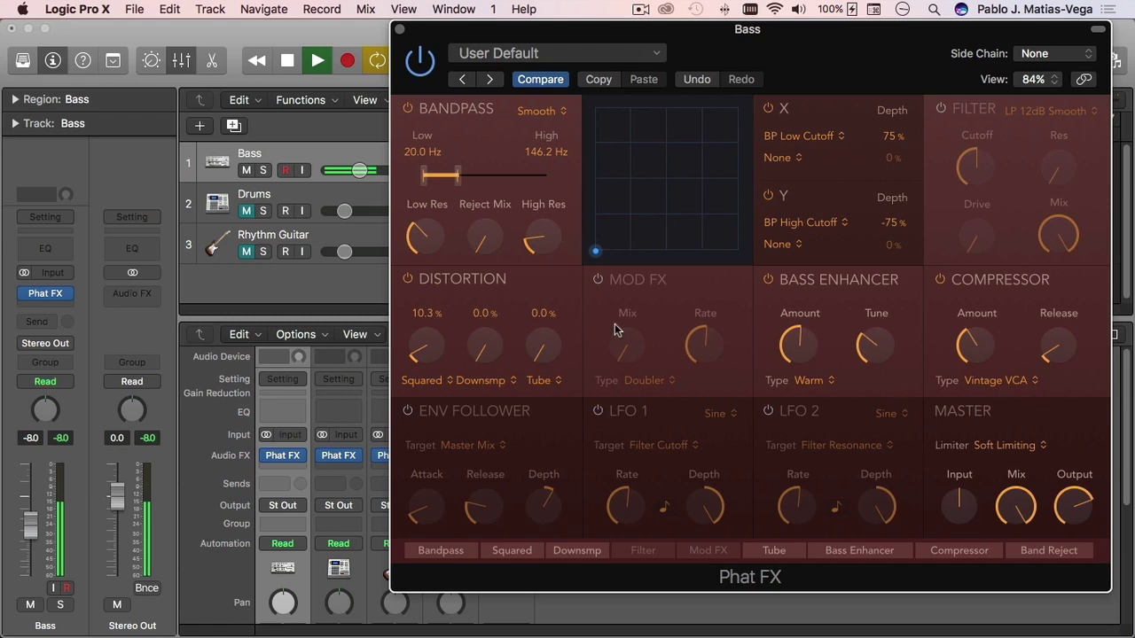
Turn on Mod FX with the Heavy type, raise the Rate to about 9.16 Hz and bring up the Mix.
{"action": "left_click", "coordinate": [598, 280]}
{"action": "left_click", "coordinate": [663, 381]}
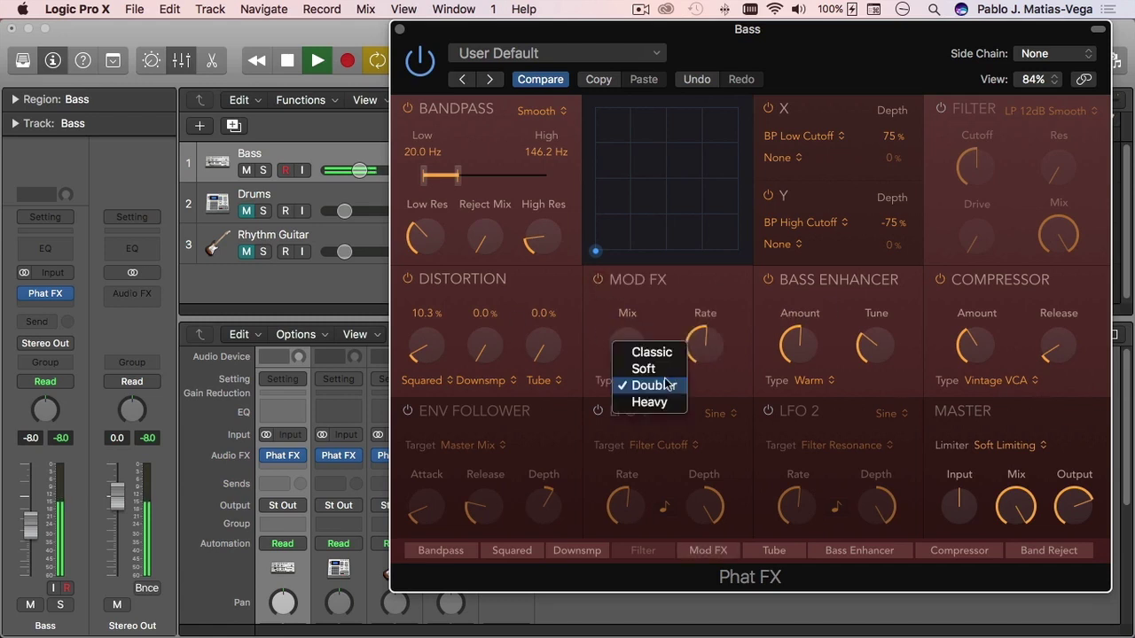
{"action": "left_click", "coordinate": [669, 391]}
{"action": "left_click_drag", "start_coordinate": [712, 352], "coordinate": [724, 304]}
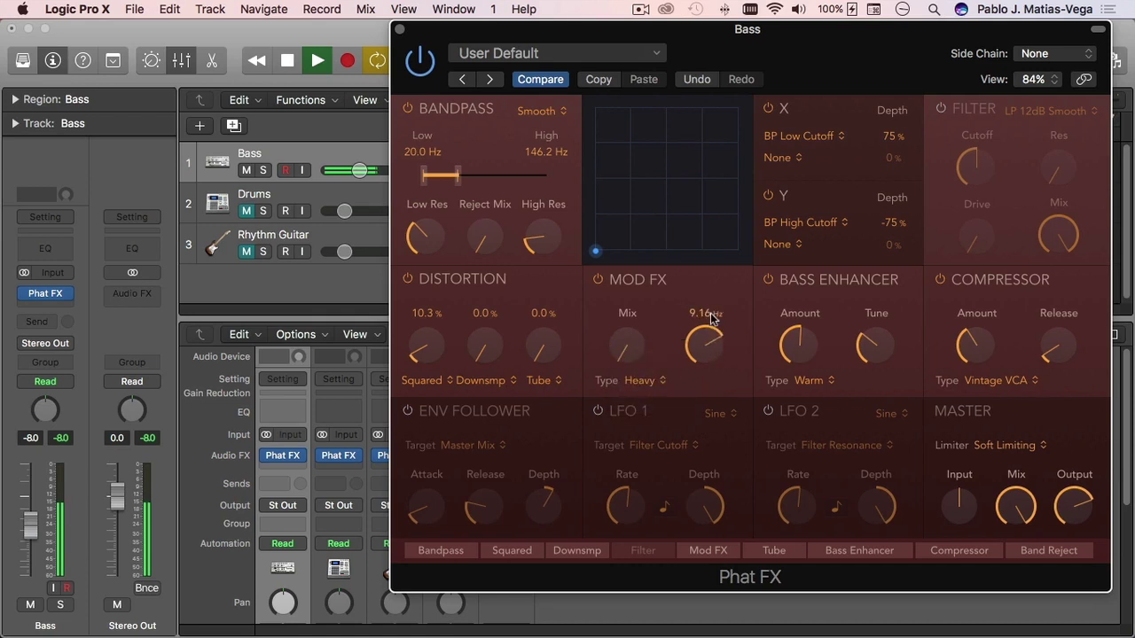
{"action": "left_click_drag", "start_coordinate": [627, 333], "coordinate": [643, 274]}
Bypass and re-enable Phat FX to compare the processed bass with the dry sound.
{"action": "left_click", "coordinate": [427, 73]}
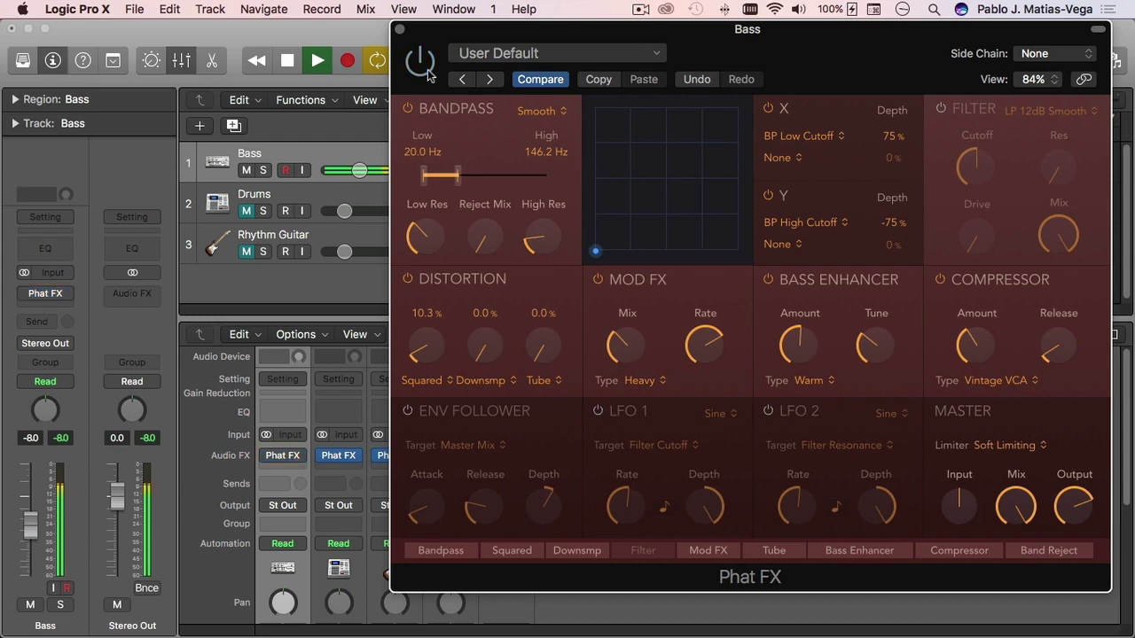
{"action": "left_click", "coordinate": [427, 73]}
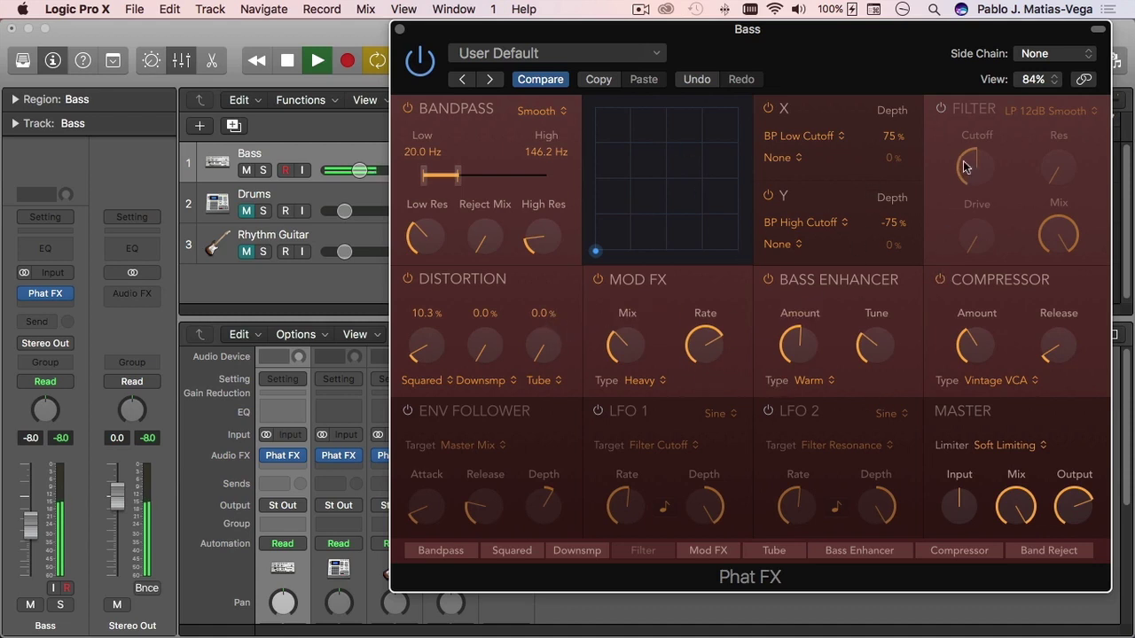
Turn on the Filter, keep LP 12dB Smooth, raise Cutoff and Res, and set Drive to about 29.6%.
{"action": "left_click", "coordinate": [942, 110]}
{"action": "left_click", "coordinate": [1067, 113]}
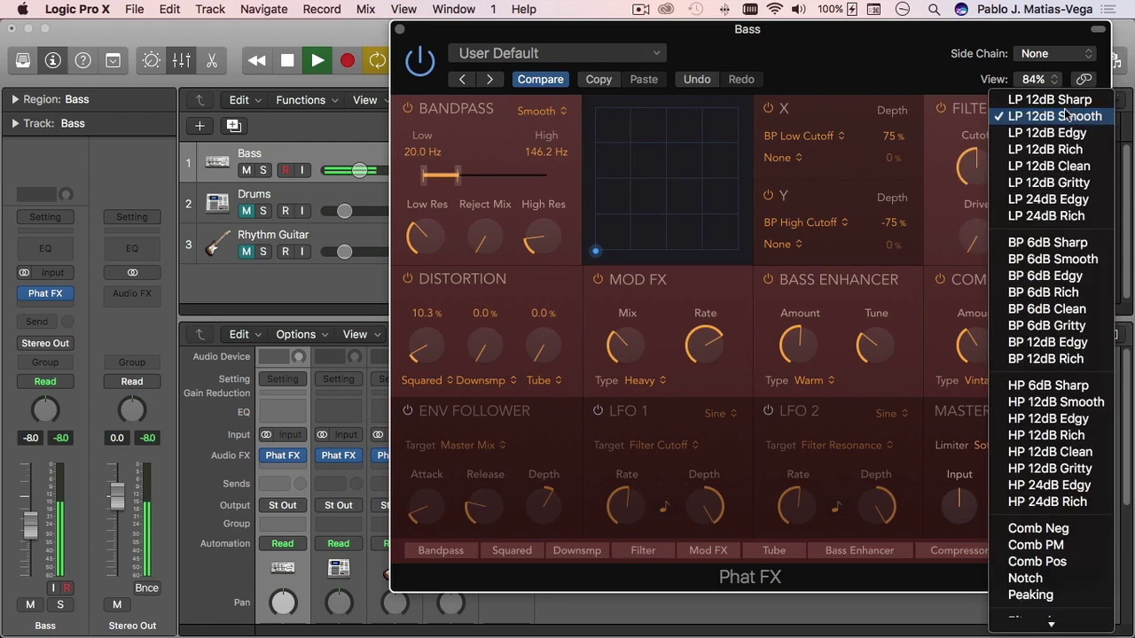
{"action": "left_click", "coordinate": [980, 165]}
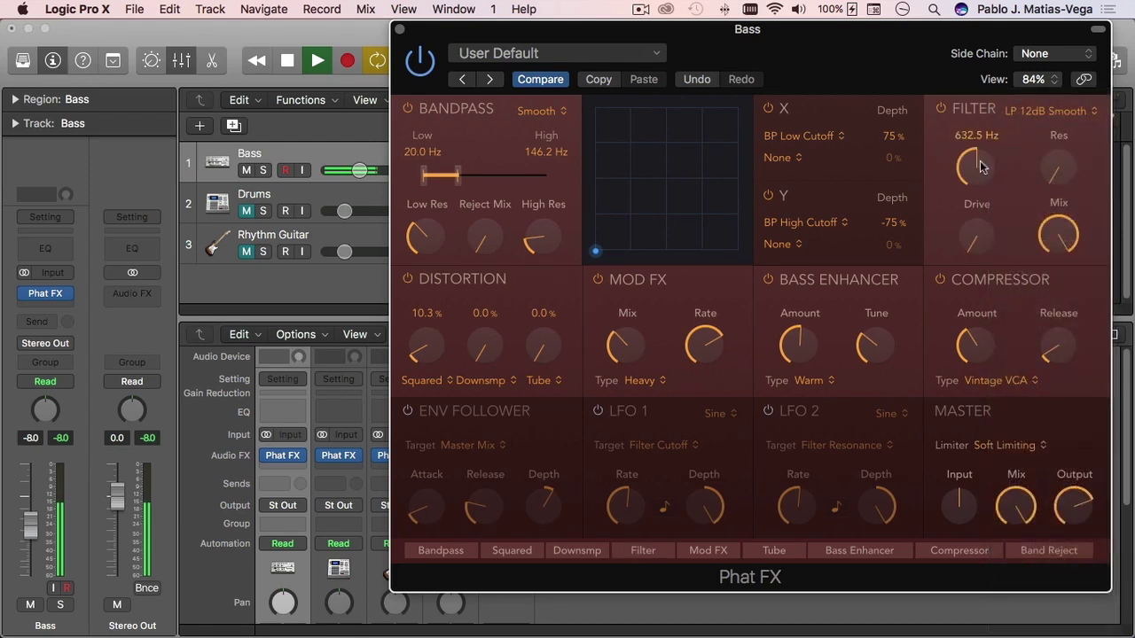
{"action": "left_click_drag", "start_coordinate": [980, 165], "coordinate": [1004, 59]}
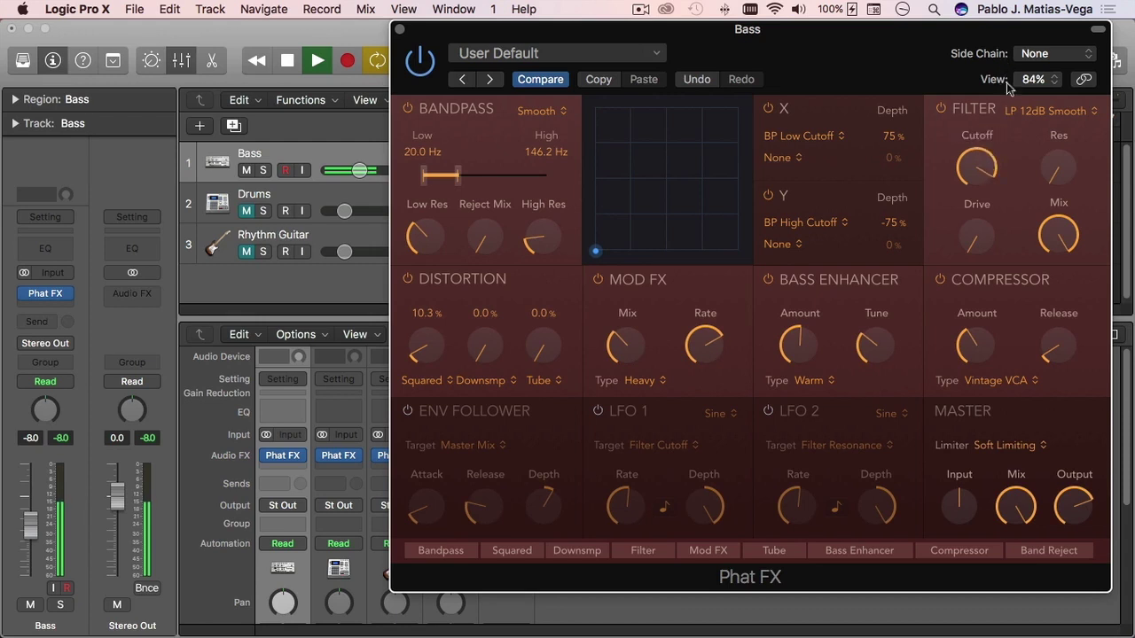
{"action": "left_click_drag", "start_coordinate": [1057, 182], "coordinate": [1053, 120]}
{"action": "left_click_drag", "start_coordinate": [980, 259], "coordinate": [991, 185]}
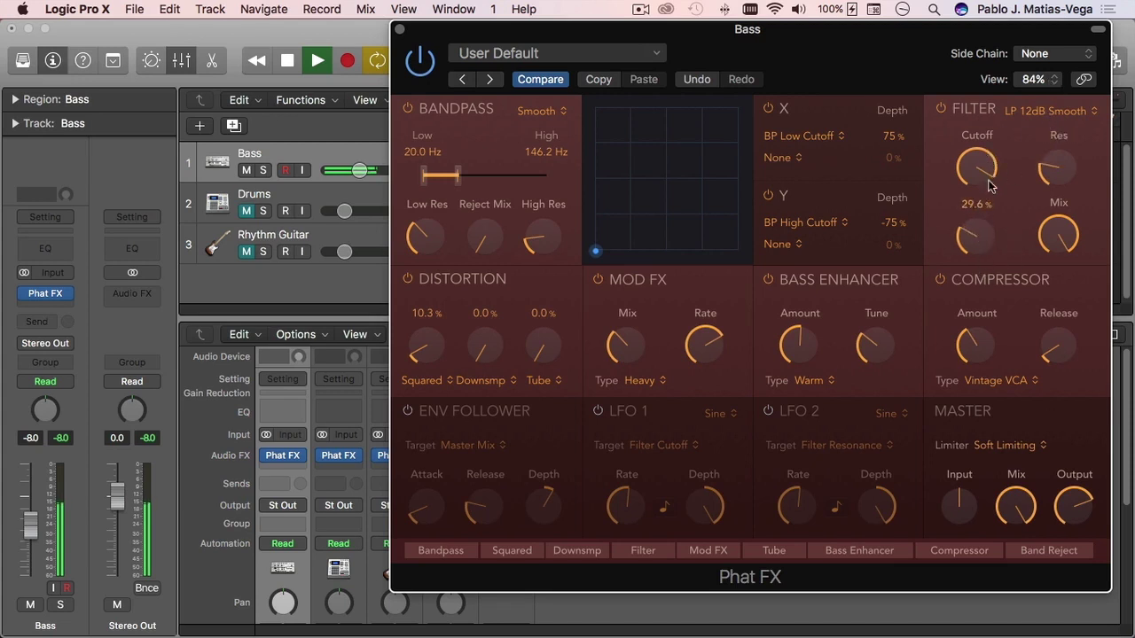
Reorder the effect chain with Compressor last, Band Reject directly after Bandpass, and Filter after Tube.
{"action": "left_click_drag", "start_coordinate": [979, 557], "coordinate": [1065, 560]}
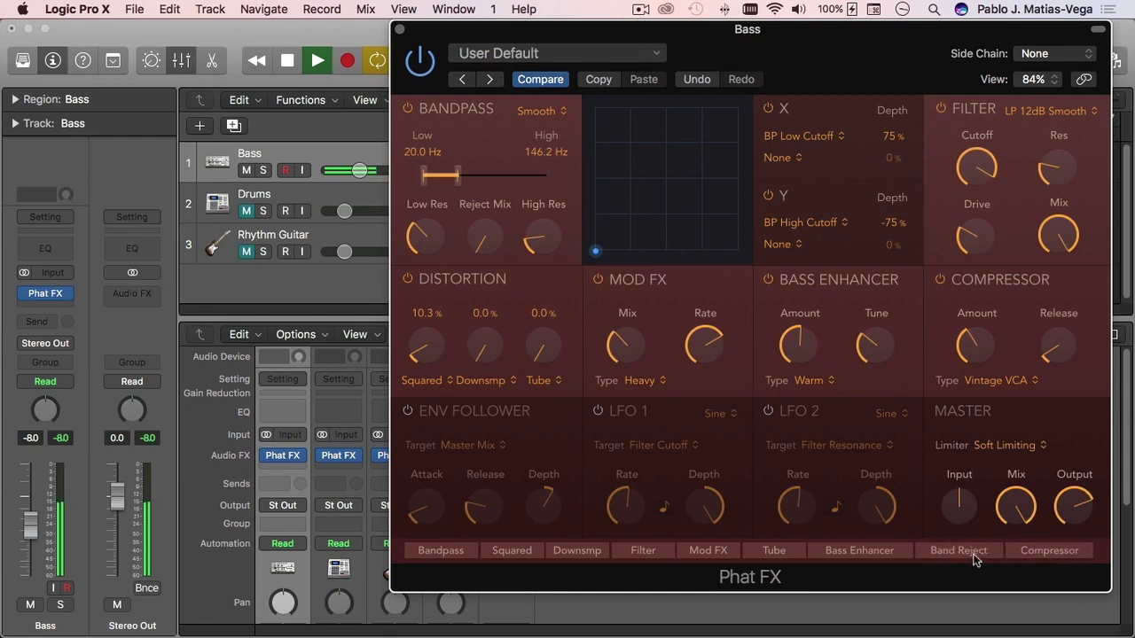
{"action": "left_click_drag", "start_coordinate": [975, 555], "coordinate": [501, 551]}
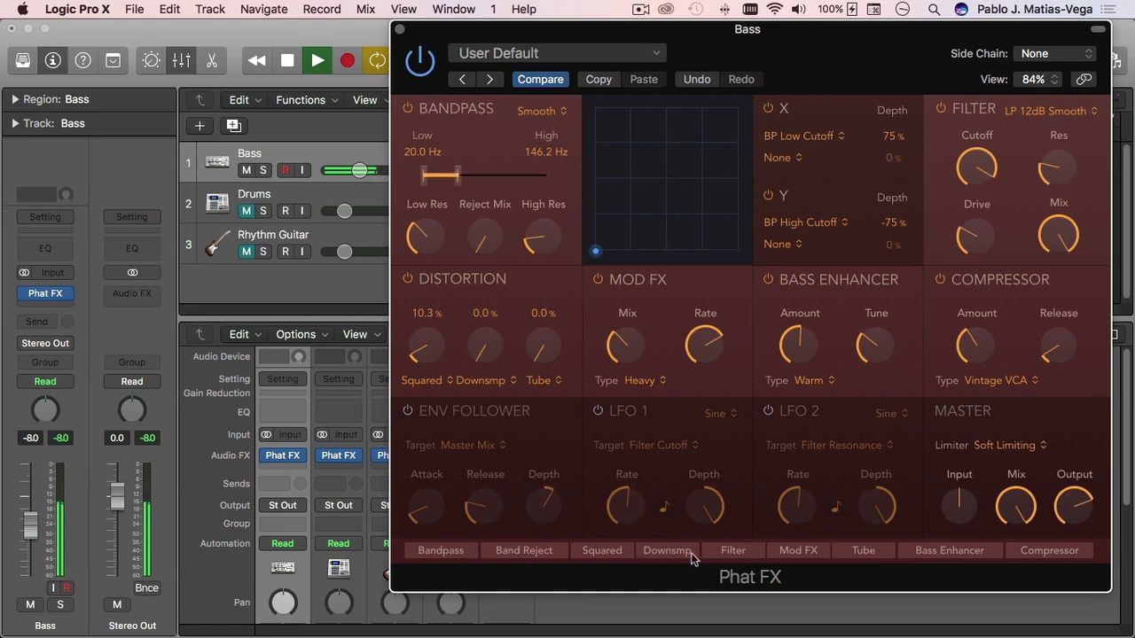
{"action": "left_click_drag", "start_coordinate": [733, 554], "coordinate": [862, 561]}
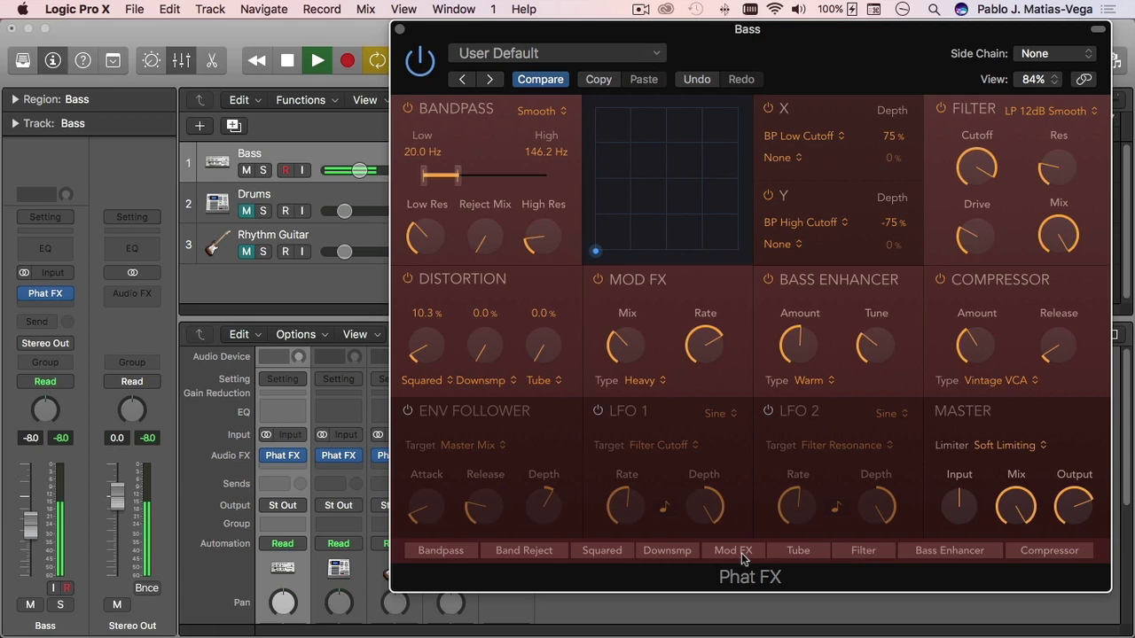
Turn on the Envelope Follower, target Distortion Squared, raise Attack and Release, and adjust its Depth.
{"action": "mouse_move", "coordinate": [876, 374]}
{"action": "left_click", "coordinate": [411, 414]}
{"action": "left_click", "coordinate": [488, 449]}
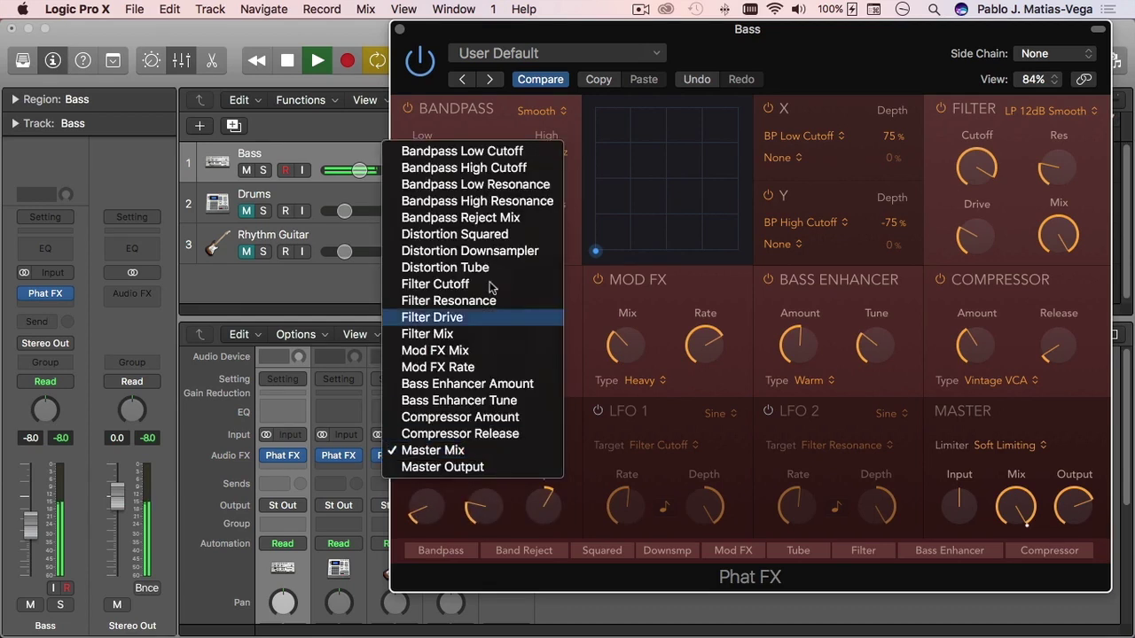
{"action": "left_click", "coordinate": [484, 236]}
{"action": "left_click_drag", "start_coordinate": [435, 502], "coordinate": [433, 523]}
{"action": "left_click_drag", "start_coordinate": [546, 490], "coordinate": [523, 348]}
{"action": "left_click_drag", "start_coordinate": [536, 513], "coordinate": [533, 506]}
{"action": "left_click_drag", "start_coordinate": [424, 511], "coordinate": [482, 330]}
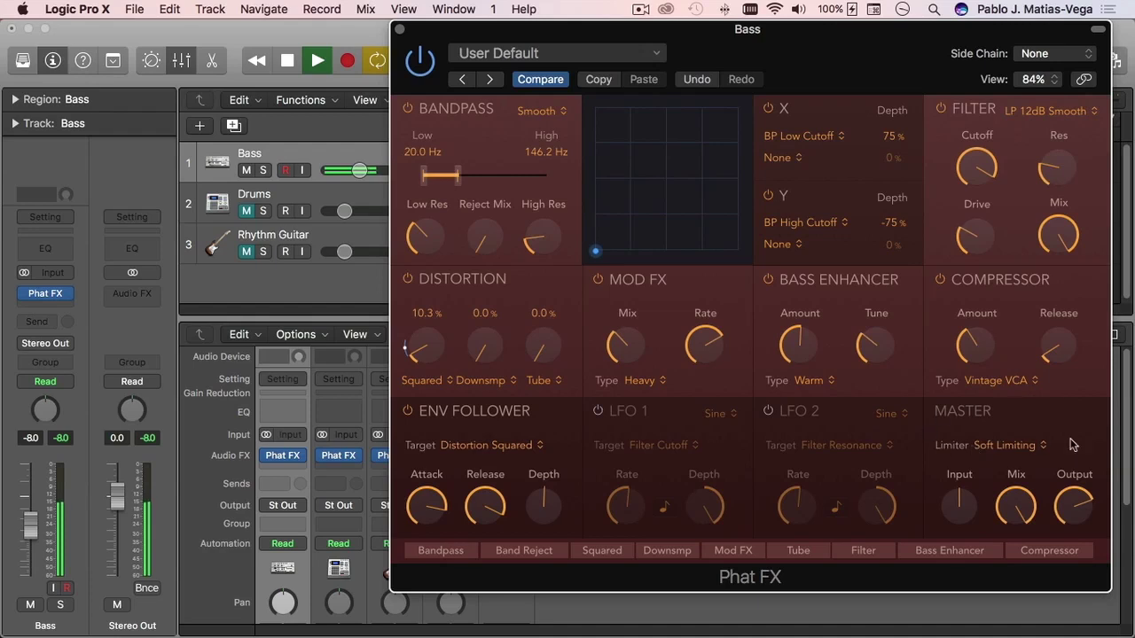
Set the Master section's limiter to Hard Clipping.
{"action": "left_click", "coordinate": [1009, 448]}
{"action": "left_click", "coordinate": [1016, 437]}
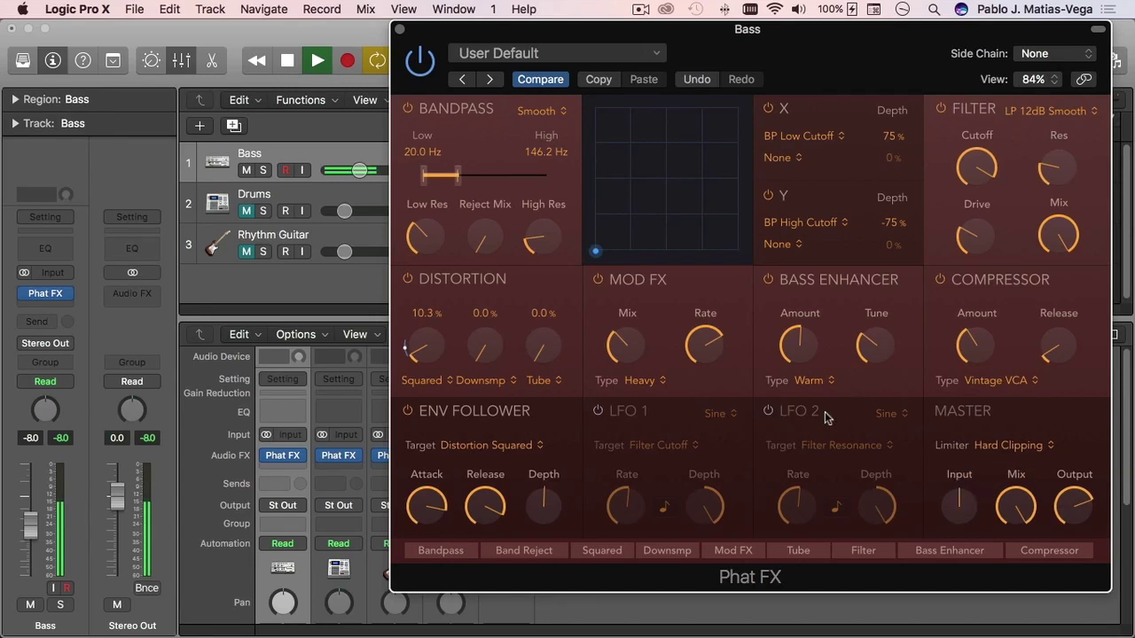
Assign Filter Drive as the second X modulation target and Bass Enhancer Amount as the second Y target.
{"action": "left_click", "coordinate": [789, 159]}
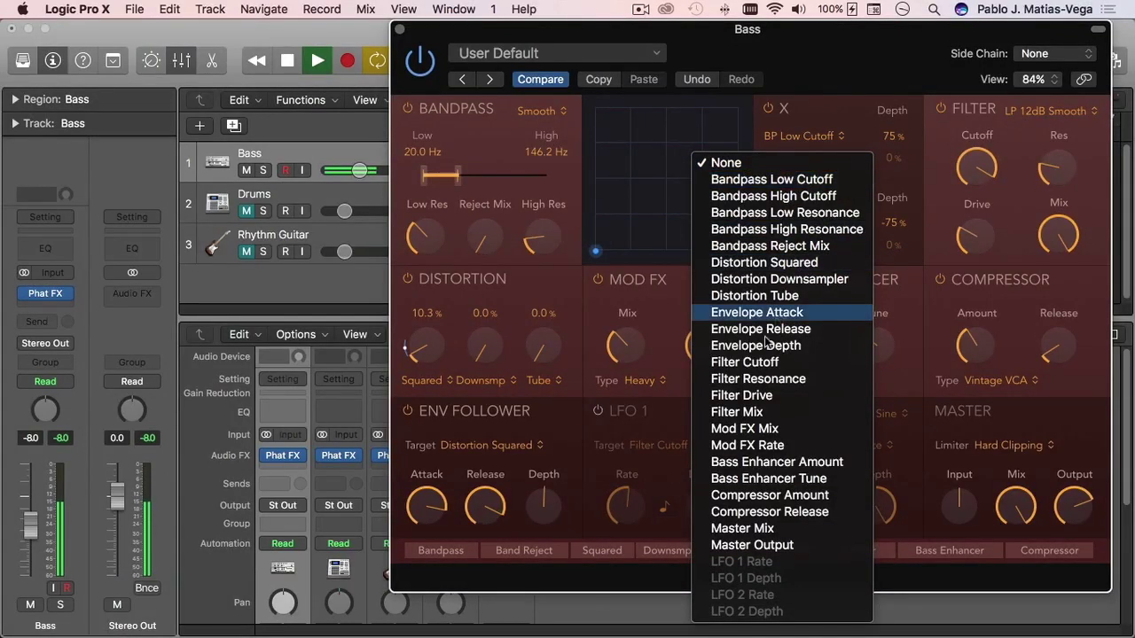
{"action": "left_click", "coordinate": [782, 403]}
{"action": "left_click", "coordinate": [785, 248]}
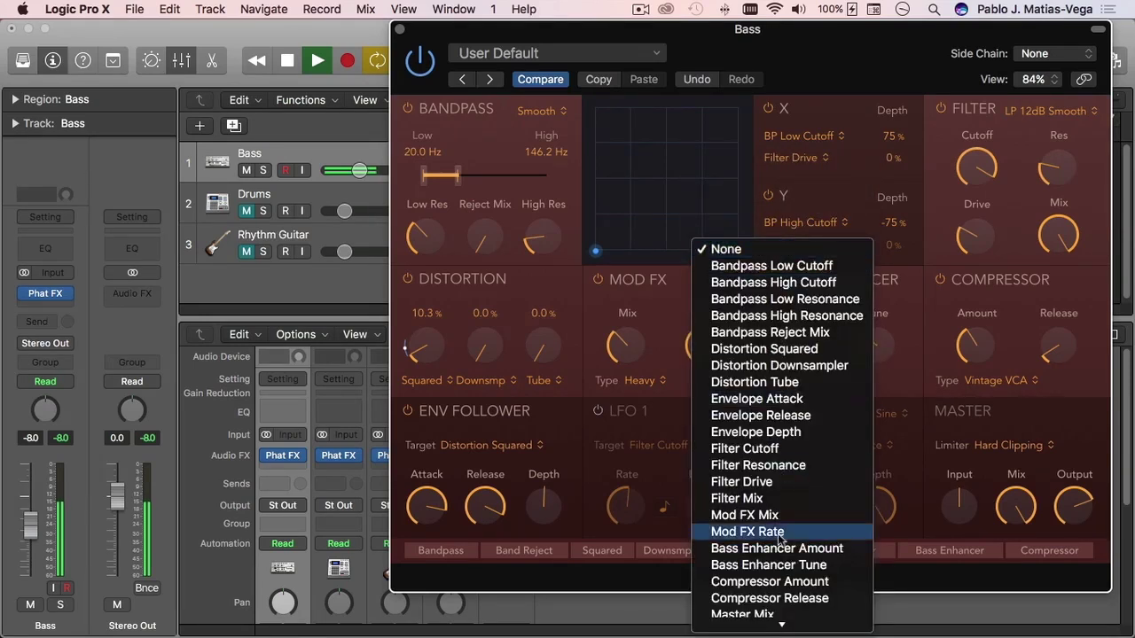
{"action": "mouse_move", "coordinate": [773, 620]}
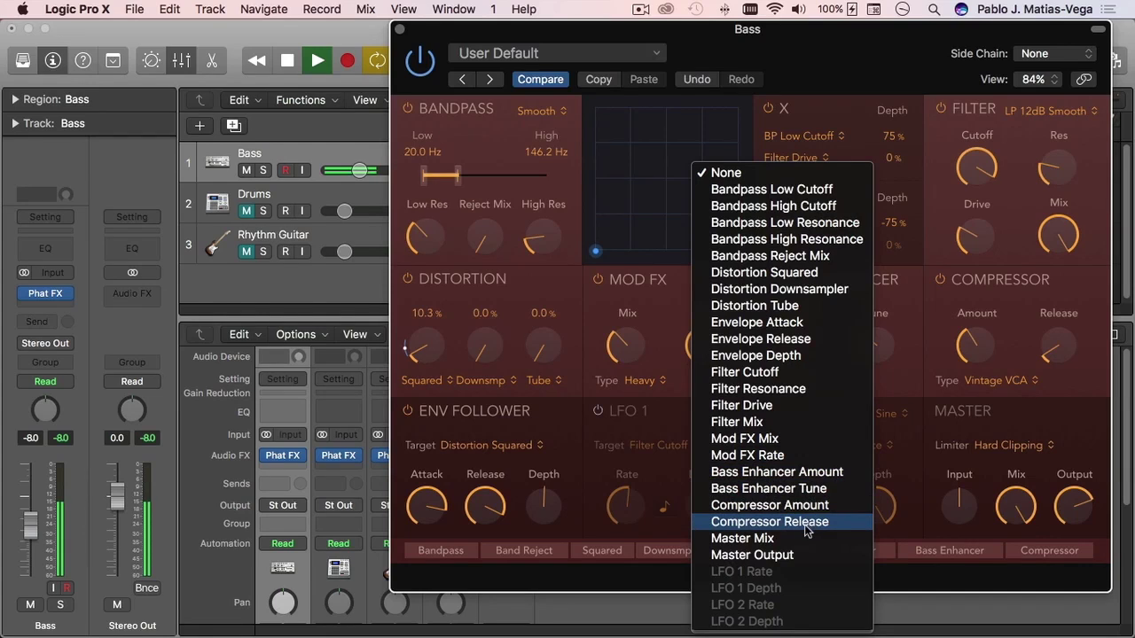
{"action": "left_click", "coordinate": [810, 475]}
Set the first Y target to Distortion Squared, move the XY pad point upward to about mid-height, and stop playback.
{"action": "left_click", "coordinate": [813, 228]}
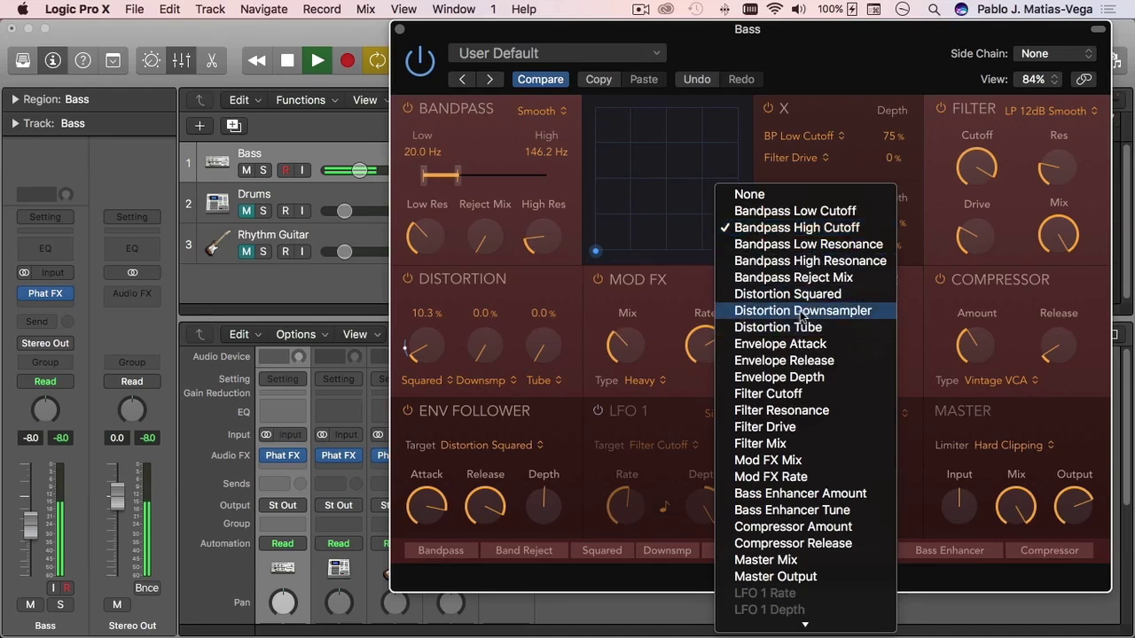
{"action": "left_click", "coordinate": [802, 294]}
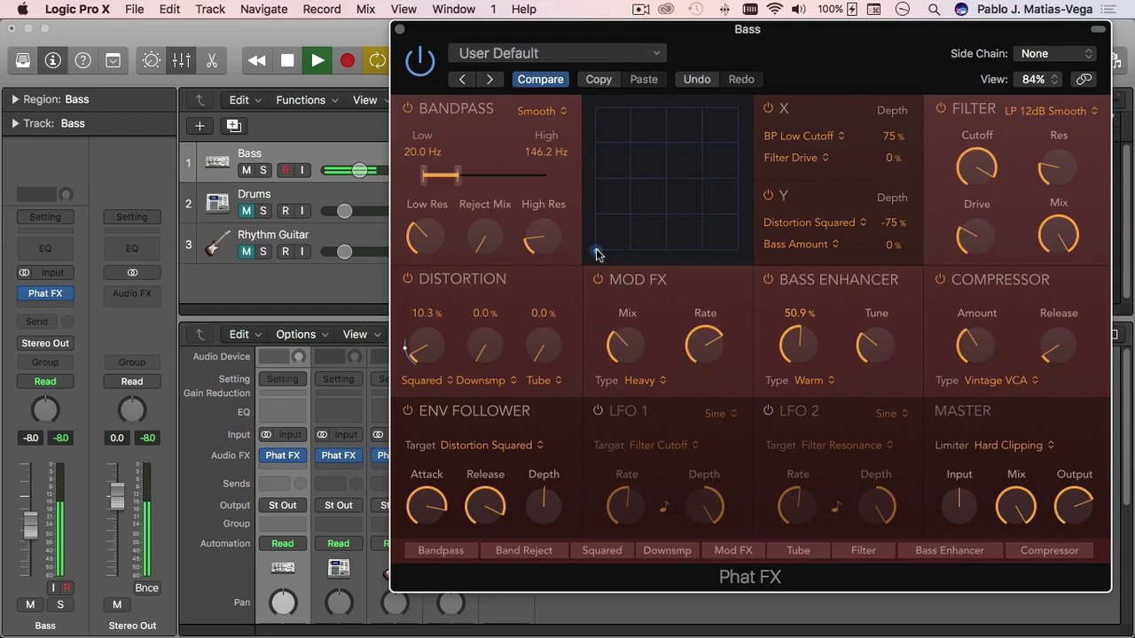
{"action": "left_click_drag", "start_coordinate": [599, 254], "coordinate": [598, 176]}
{"action": "mouse_move", "coordinate": [635, 353]}
{"action": "key", "text": "space"}
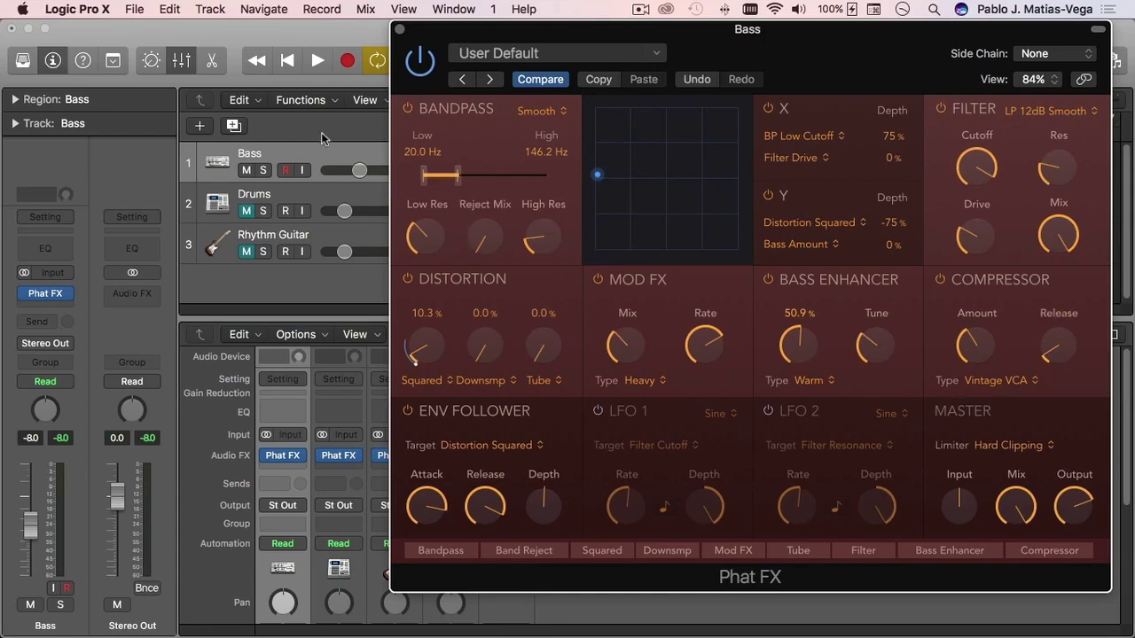
Mute the Bass track, select the Drums track and open its Phat FX plug-in.
{"action": "left_click", "coordinate": [245, 171]}
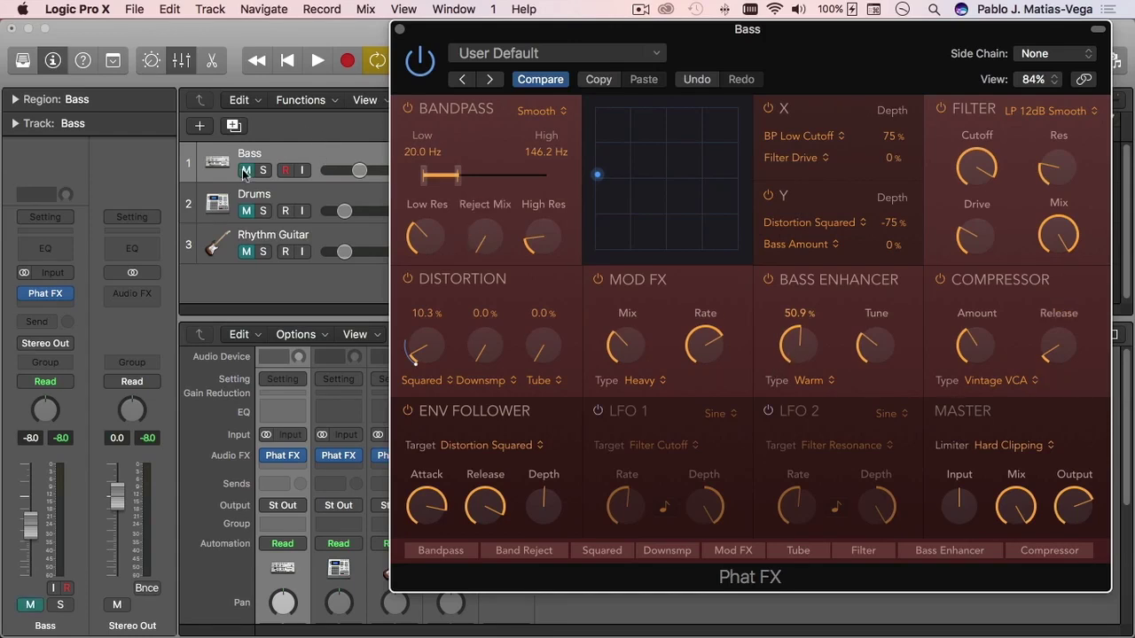
{"action": "left_click", "coordinate": [330, 203]}
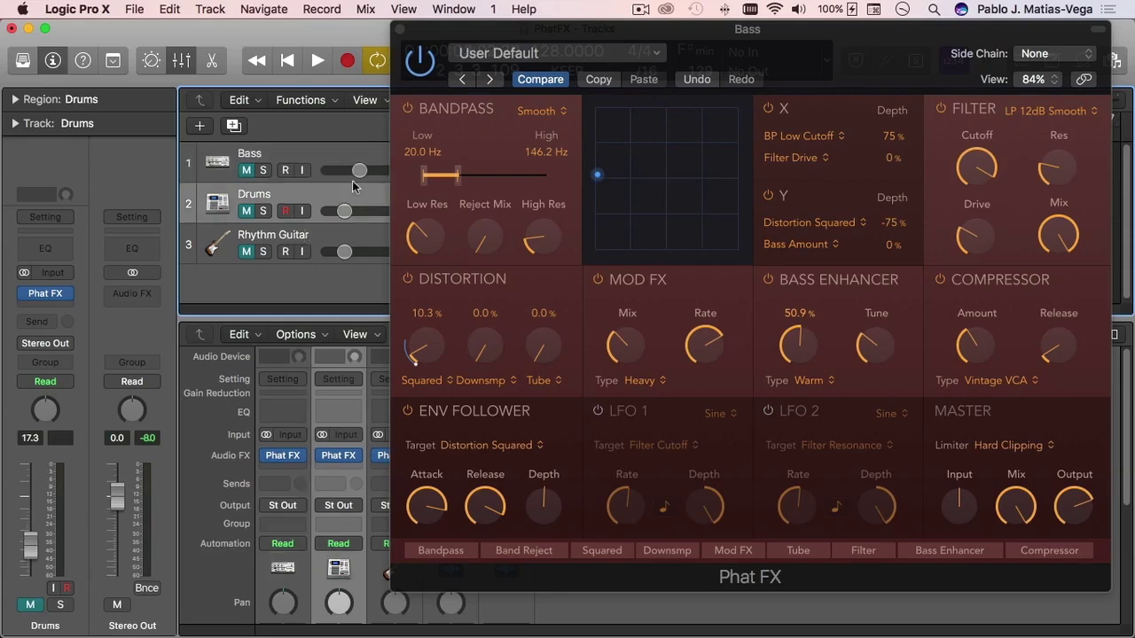
{"action": "key", "text": "v"}
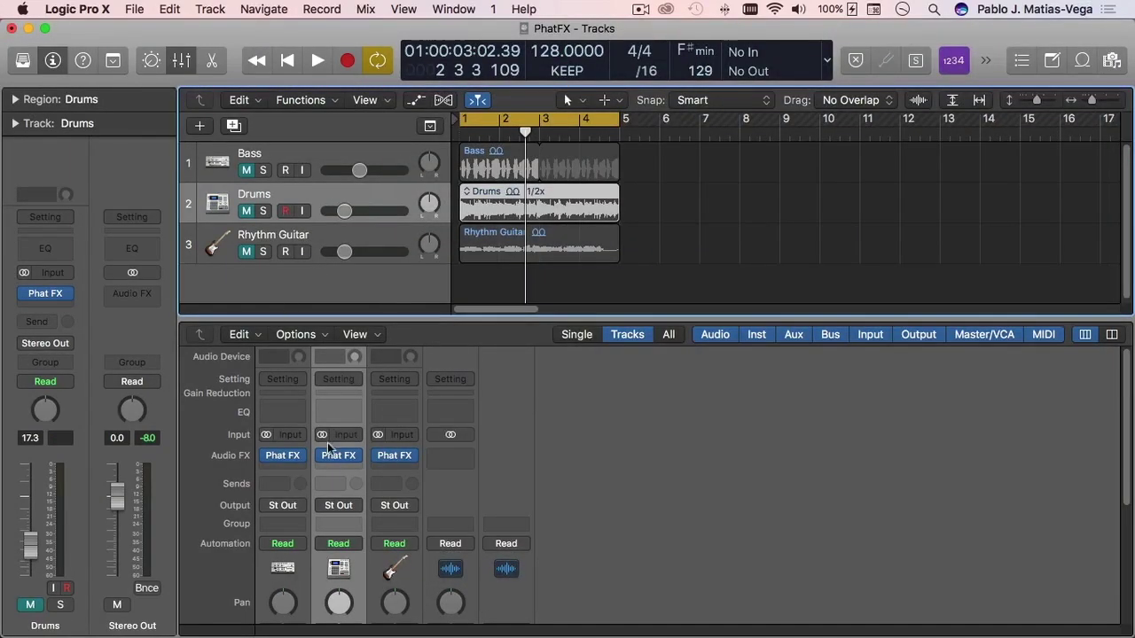
{"action": "left_click", "coordinate": [364, 458]}
{"action": "left_click_drag", "start_coordinate": [410, 51], "coordinate": [784, 51]}
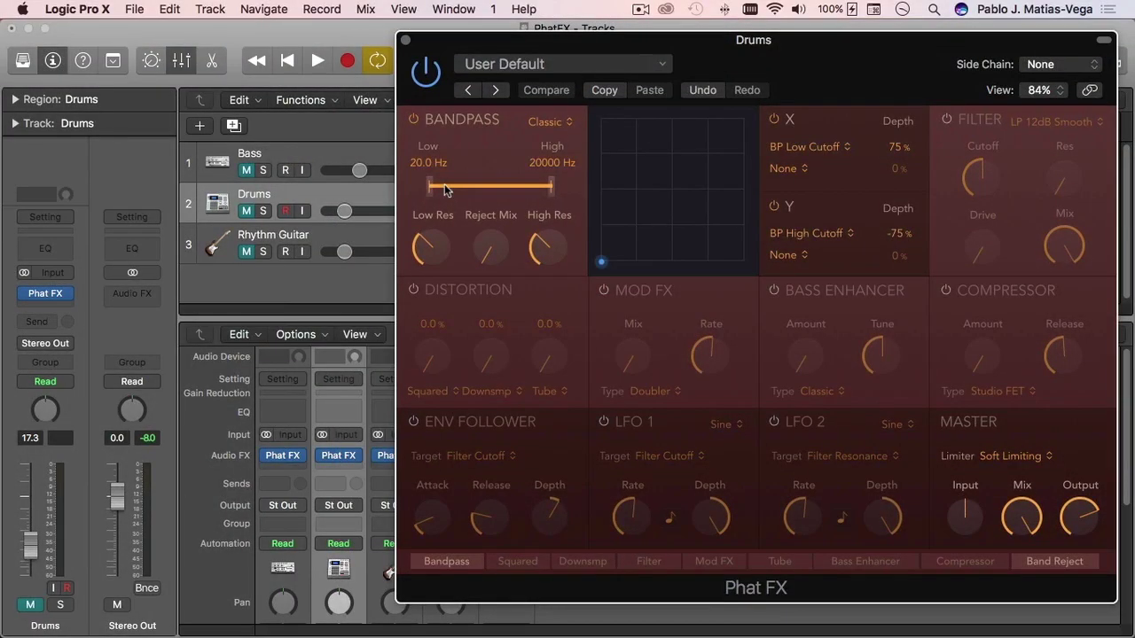
Bypass Phat FX on the Drums, unmute the track and start playback to hear the dry sound.
{"action": "left_click", "coordinate": [426, 73]}
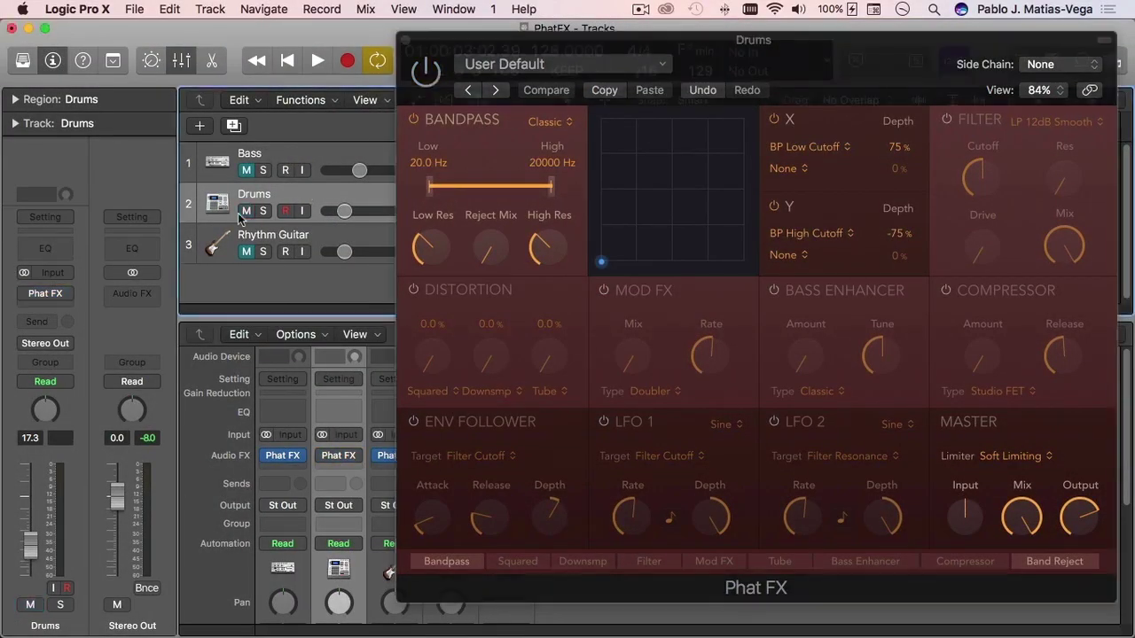
{"action": "left_click", "coordinate": [743, 60]}
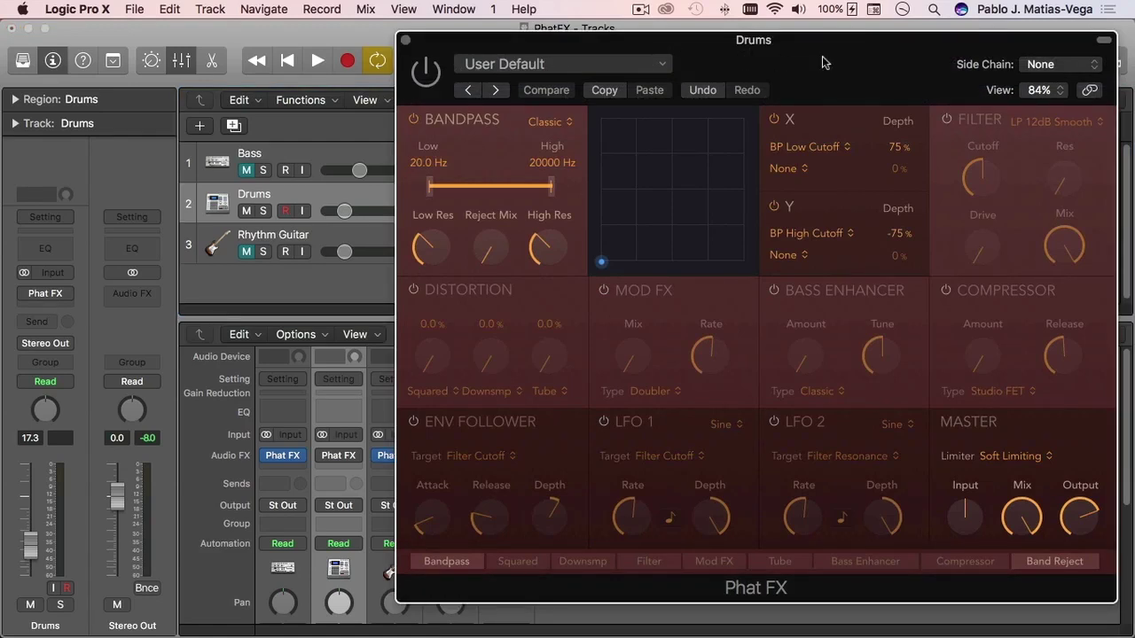
{"action": "key", "text": "space"}
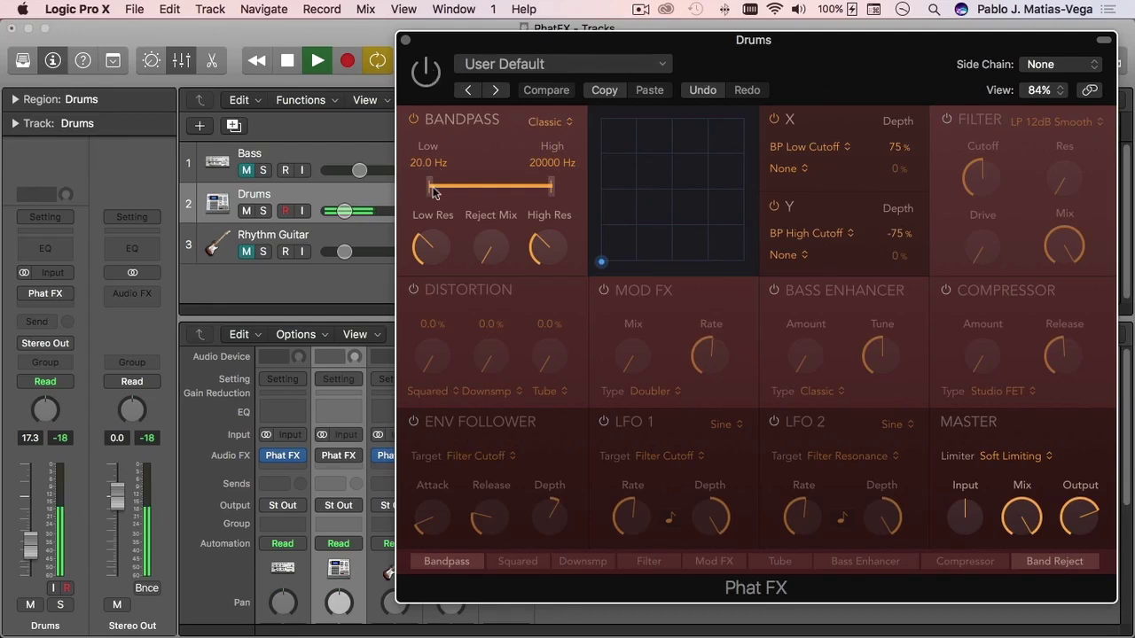
Re-enable Phat FX, turn on its Compressor with the Studio FET type and set the Amount to about -5 dB.
{"action": "left_click", "coordinate": [431, 77]}
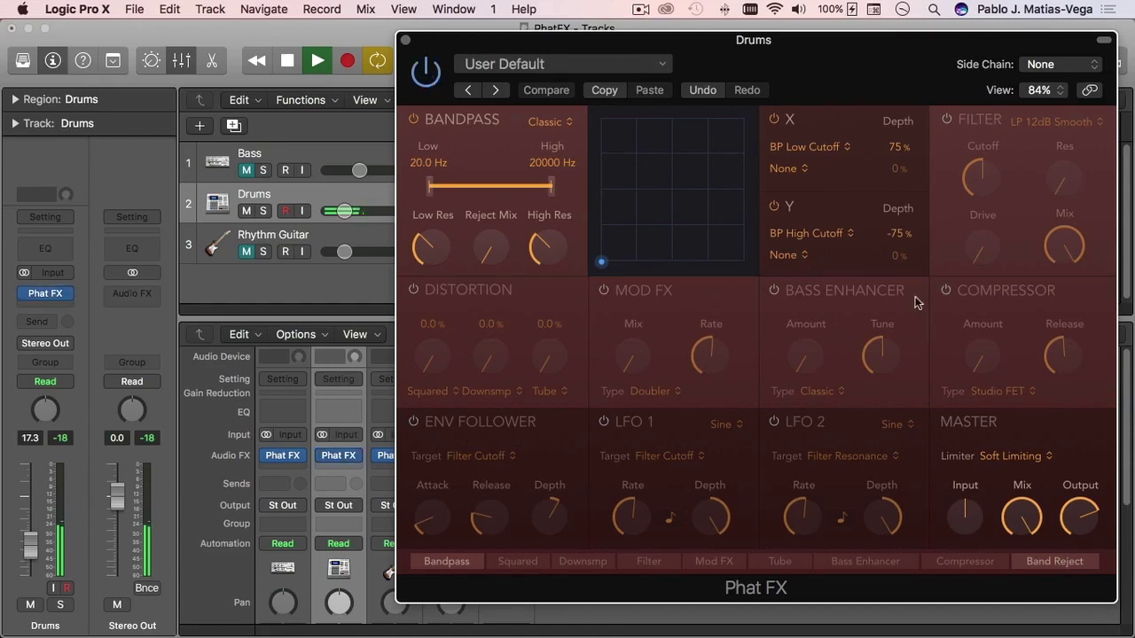
{"action": "left_click", "coordinate": [947, 293]}
{"action": "left_click_drag", "start_coordinate": [976, 362], "coordinate": [996, 258]}
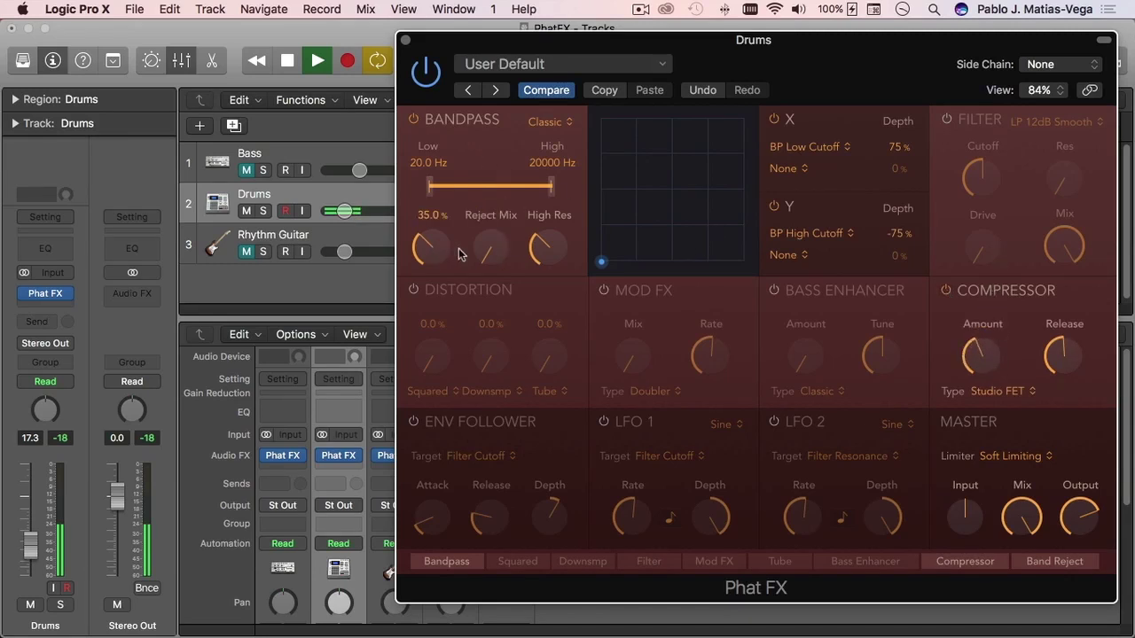
Set the Bandpass type to Rich with High at about 3707 Hz, lower Low Res and adjust High Res.
{"action": "mouse_move", "coordinate": [556, 190]}
{"action": "left_mouse_down"}
{"action": "mouse_move", "coordinate": [520, 186]}
{"action": "mouse_move", "coordinate": [562, 186]}
{"action": "left_mouse_up"}
{"action": "left_click", "coordinate": [552, 128]}
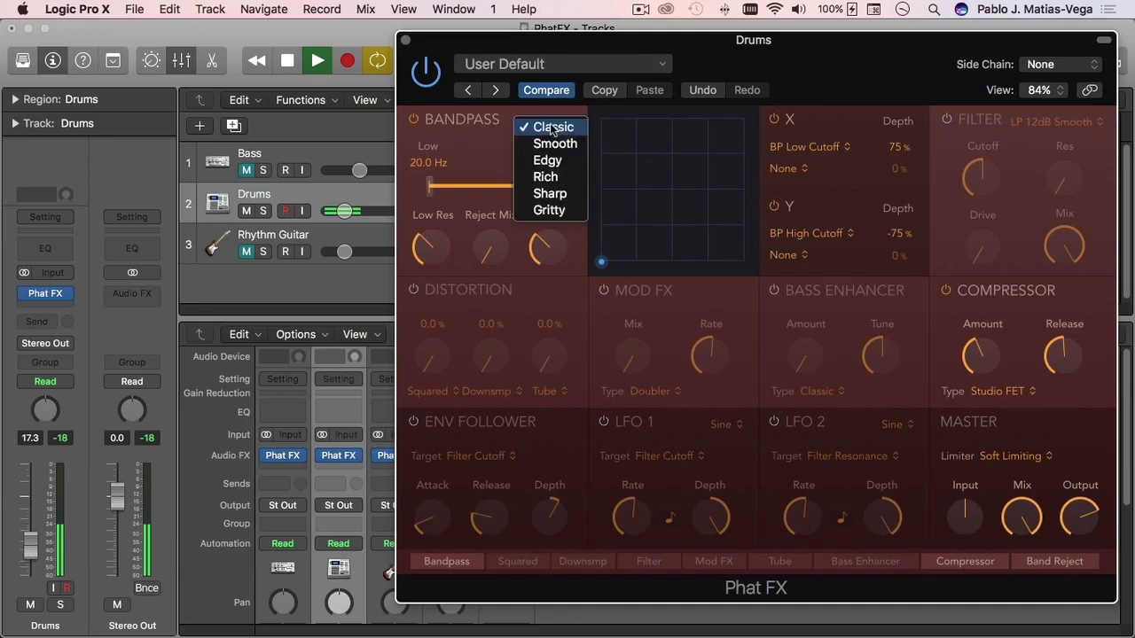
{"action": "left_click", "coordinate": [555, 177]}
{"action": "left_click_drag", "start_coordinate": [551, 190], "coordinate": [521, 189]}
{"action": "left_click_drag", "start_coordinate": [530, 242], "coordinate": [559, 238]}
{"action": "left_click_drag", "start_coordinate": [437, 248], "coordinate": [449, 280]}
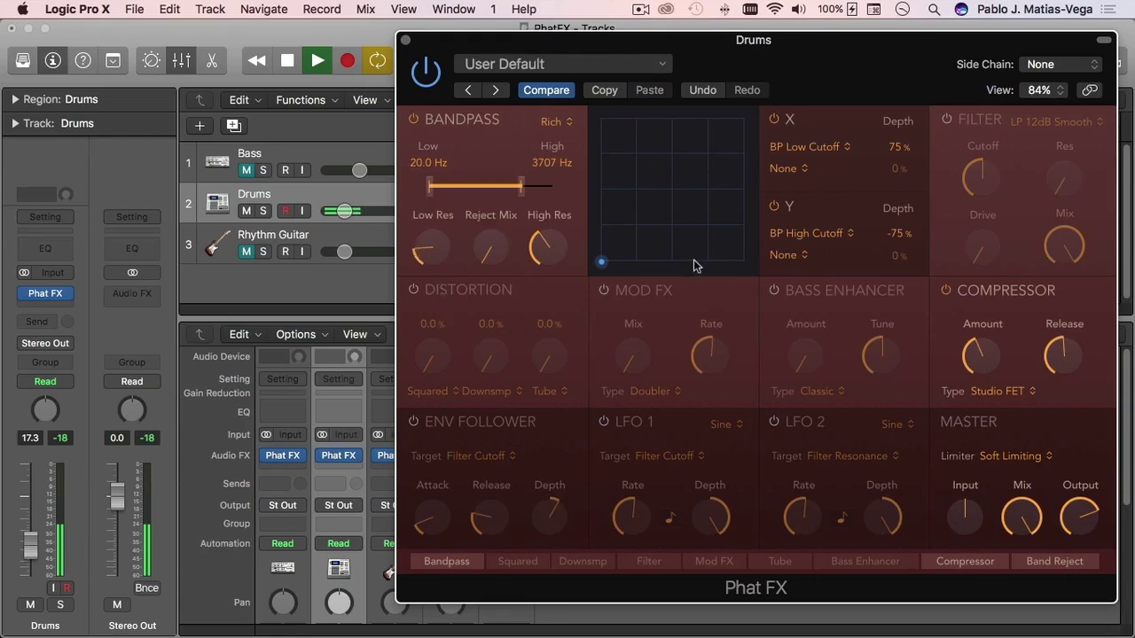
Turn on the Filter, set it to LP 24dB Edgy, raise the Cutoff high and add a little Res.
{"action": "left_click", "coordinate": [946, 118]}
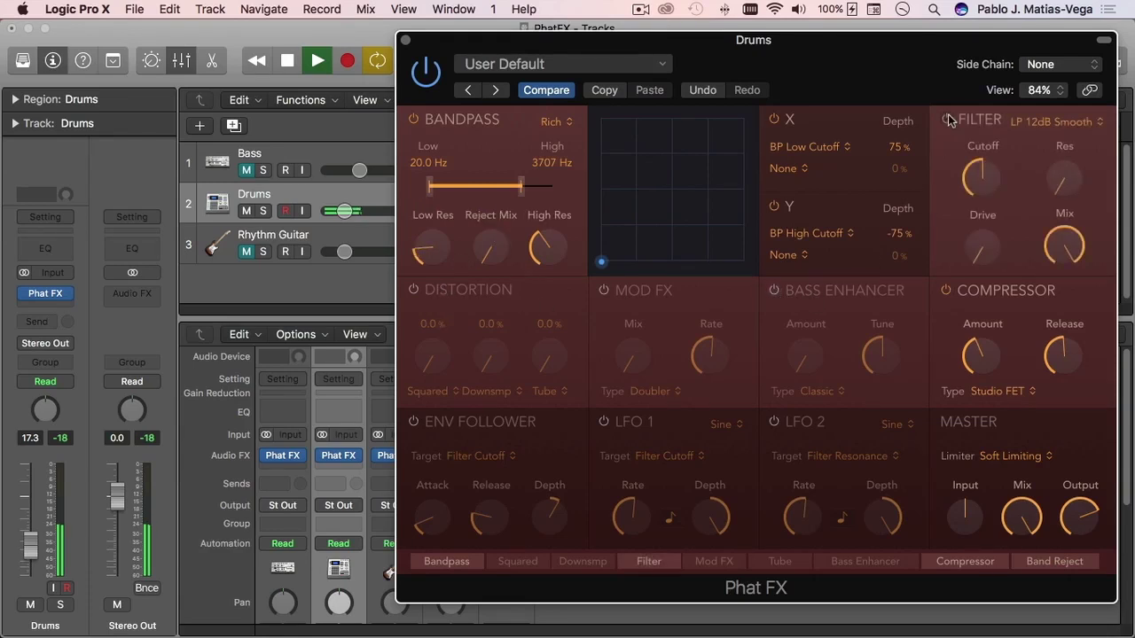
{"action": "left_click", "coordinate": [1069, 123]}
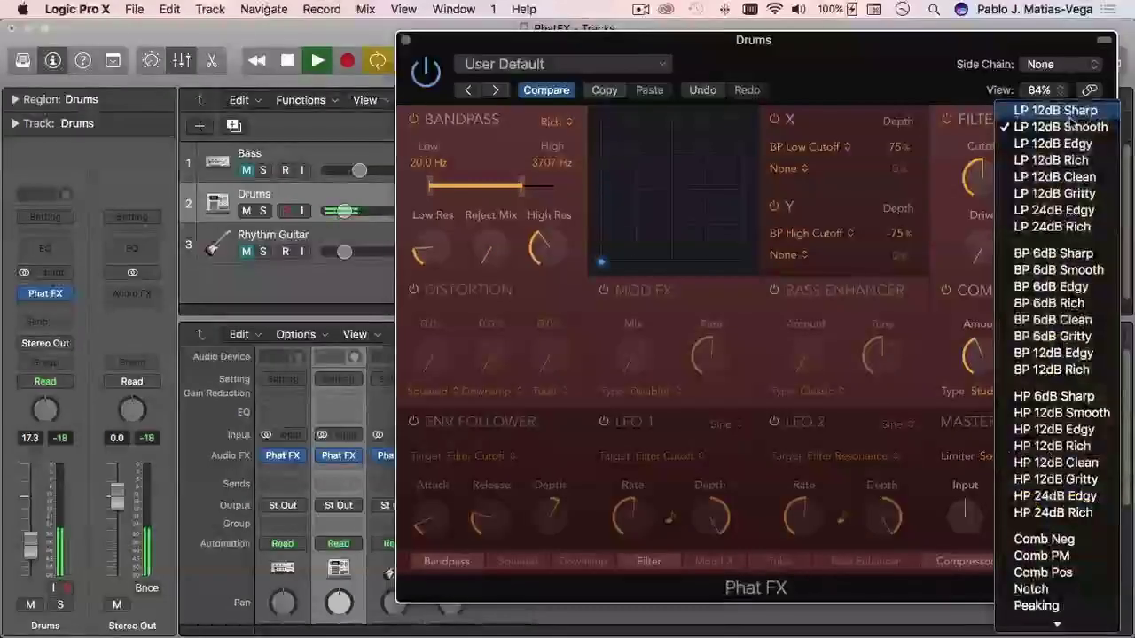
{"action": "left_click", "coordinate": [1064, 211]}
{"action": "left_click_drag", "start_coordinate": [984, 181], "coordinate": [1005, 85]}
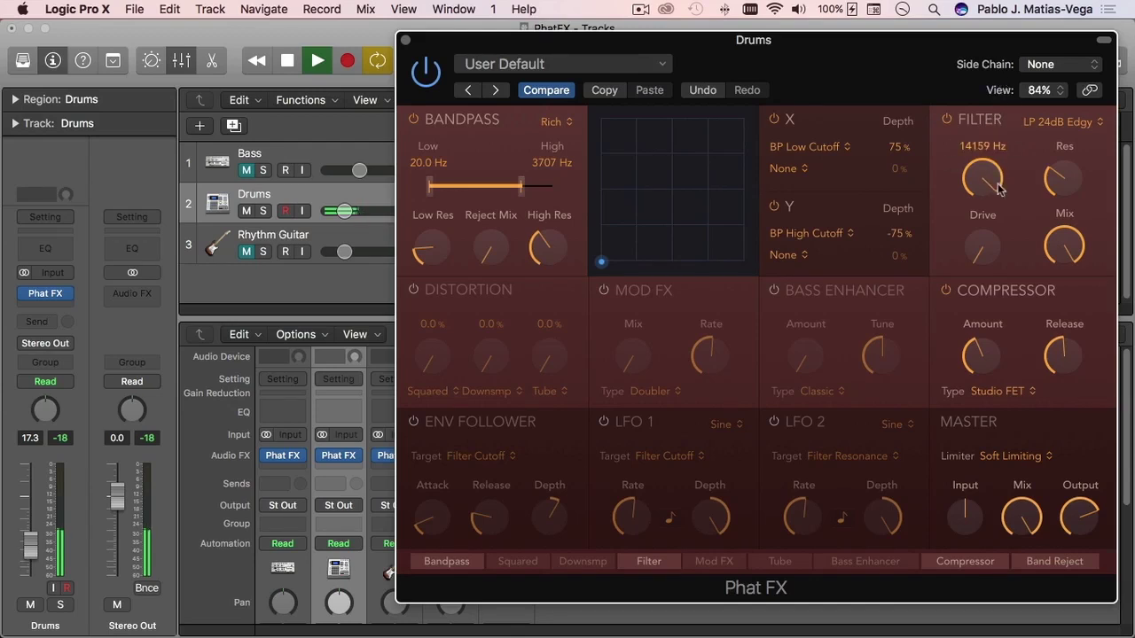
{"action": "left_click_drag", "start_coordinate": [1073, 184], "coordinate": [1071, 238]}
{"action": "mouse_move", "coordinate": [993, 182]}
{"action": "left_mouse_down"}
{"action": "mouse_move", "coordinate": [993, 198]}
{"action": "mouse_move", "coordinate": [995, 186]}
{"action": "left_mouse_up"}
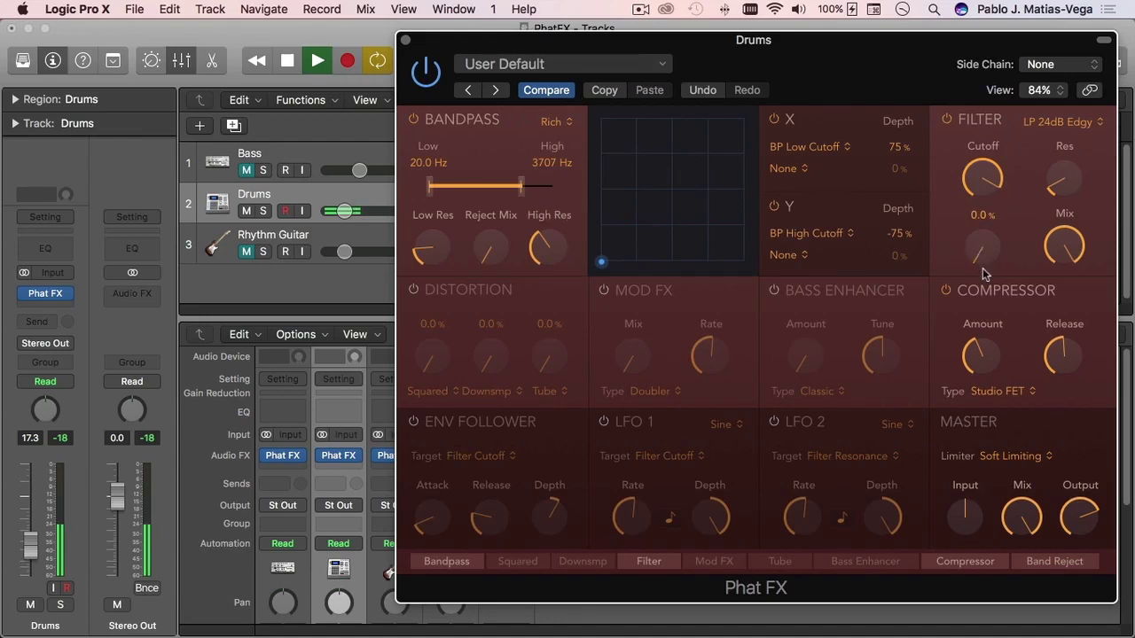
Turn on the Bass Enhancer, try Warm before settling on Classic, and raise Tune and Amount.
{"action": "left_click", "coordinate": [774, 290]}
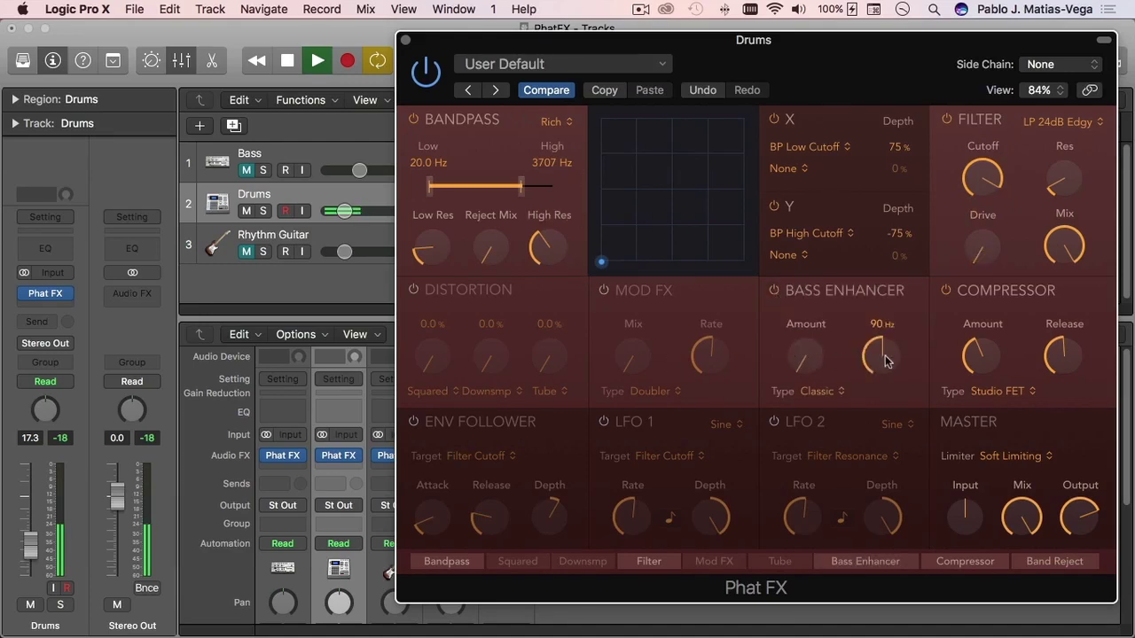
{"action": "left_click", "coordinate": [820, 393]}
{"action": "left_click", "coordinate": [822, 379]}
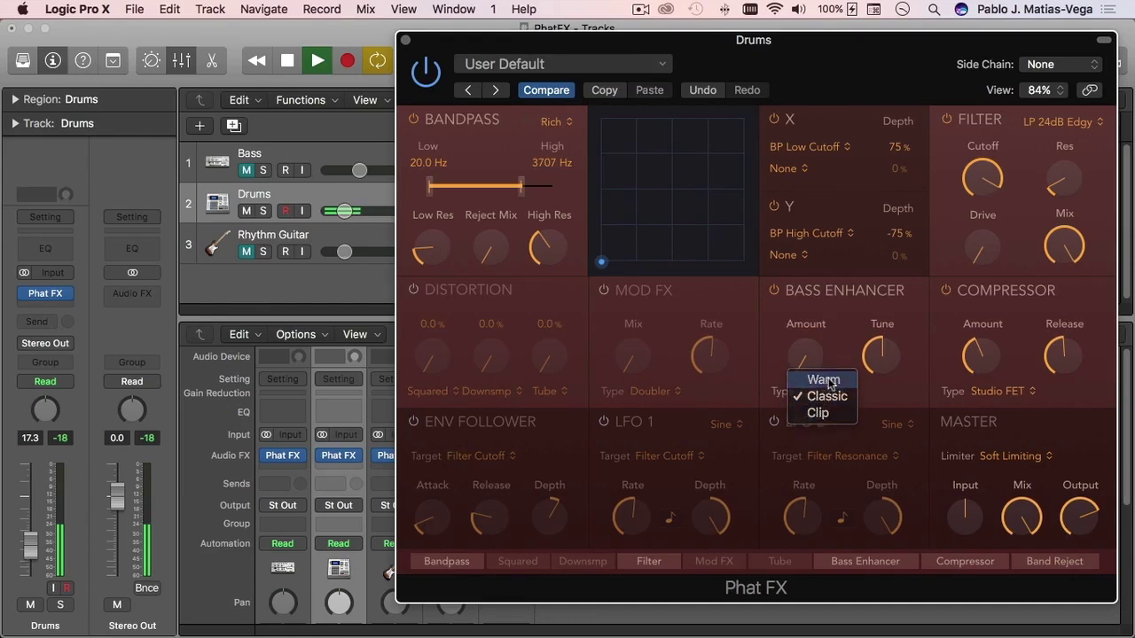
{"action": "left_click", "coordinate": [807, 391]}
{"action": "left_click", "coordinate": [827, 411]}
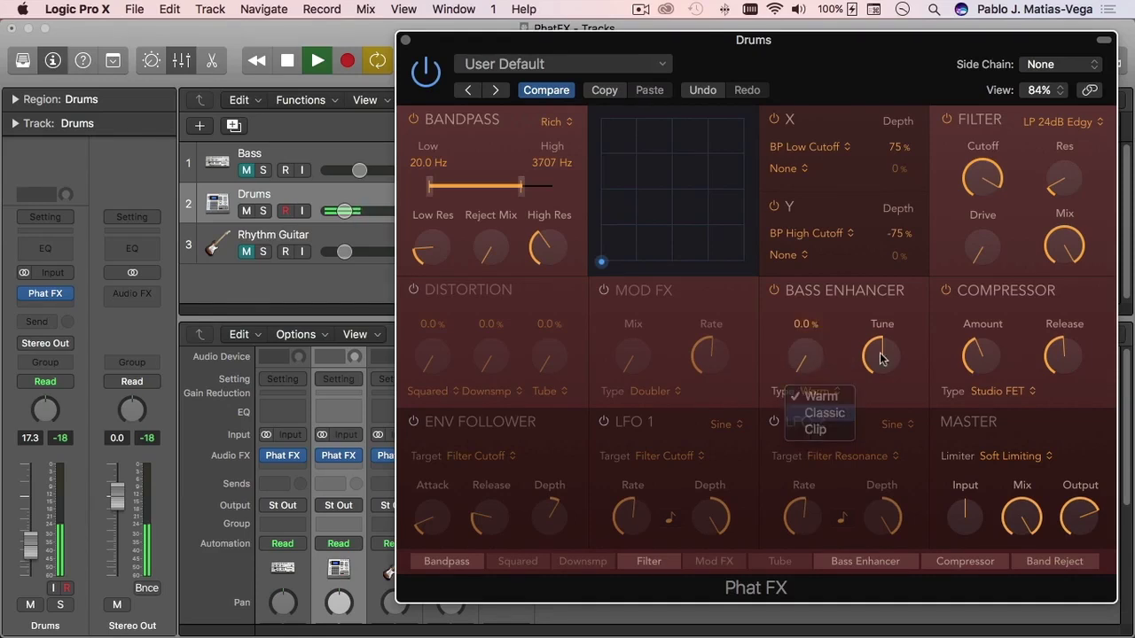
{"action": "left_click_drag", "start_coordinate": [883, 356], "coordinate": [901, 288]}
{"action": "left_click_drag", "start_coordinate": [801, 364], "coordinate": [832, 182]}
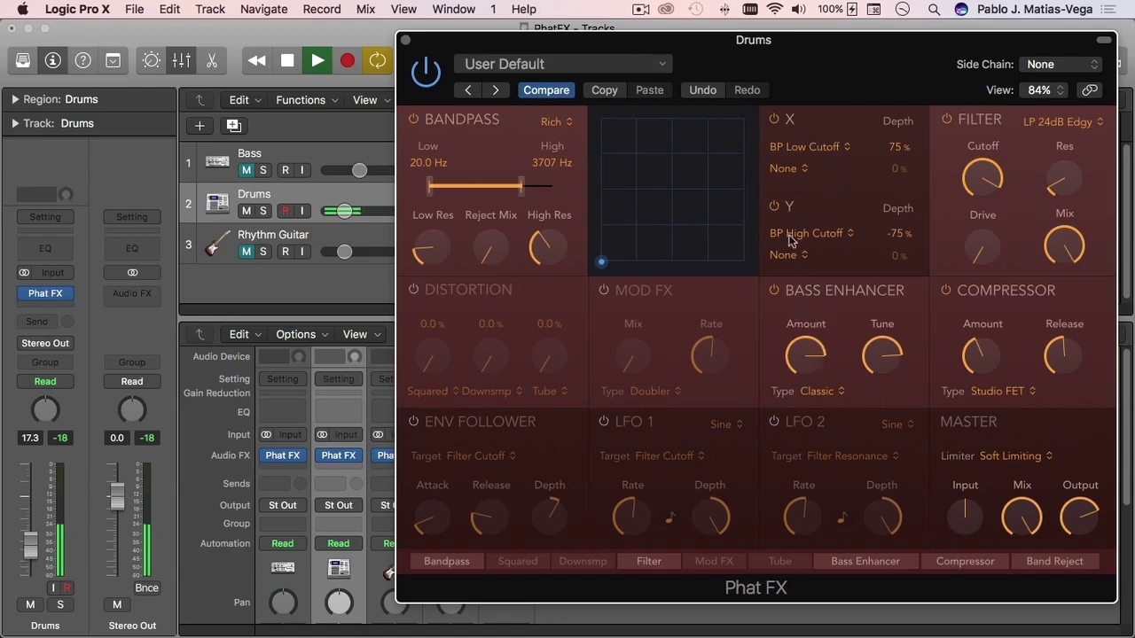
Turn on Mod FX, set the type to Classic with Rate at about 0.90 Hz, and raise Mix slightly.
{"action": "left_click", "coordinate": [602, 291]}
{"action": "left_click", "coordinate": [658, 391]}
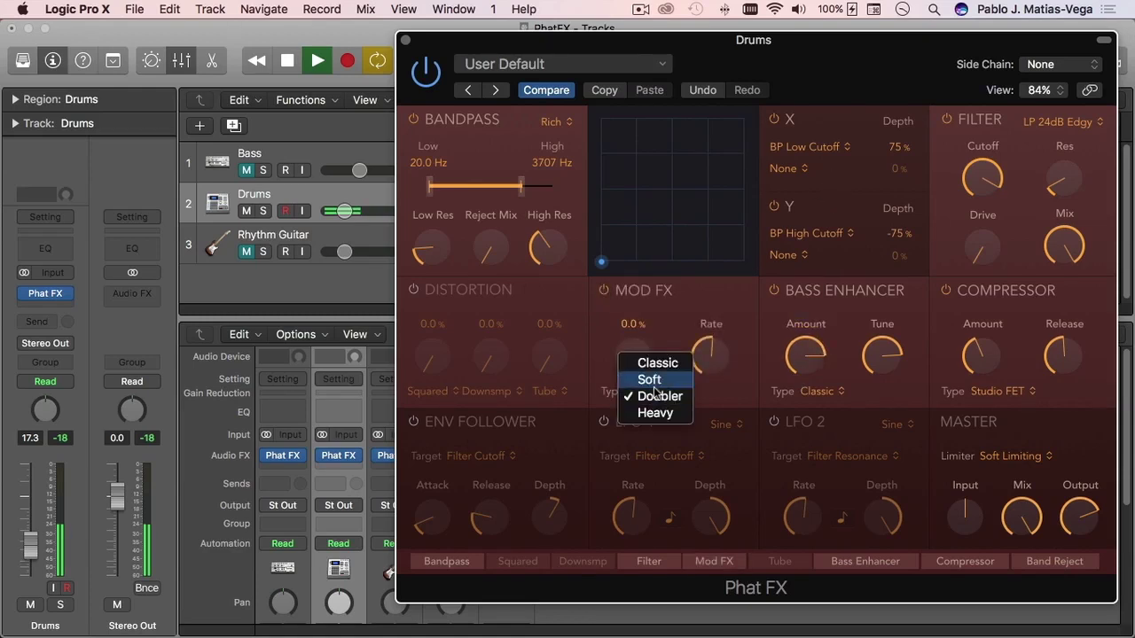
{"action": "left_click", "coordinate": [657, 362]}
{"action": "left_click_drag", "start_coordinate": [714, 355], "coordinate": [705, 430]}
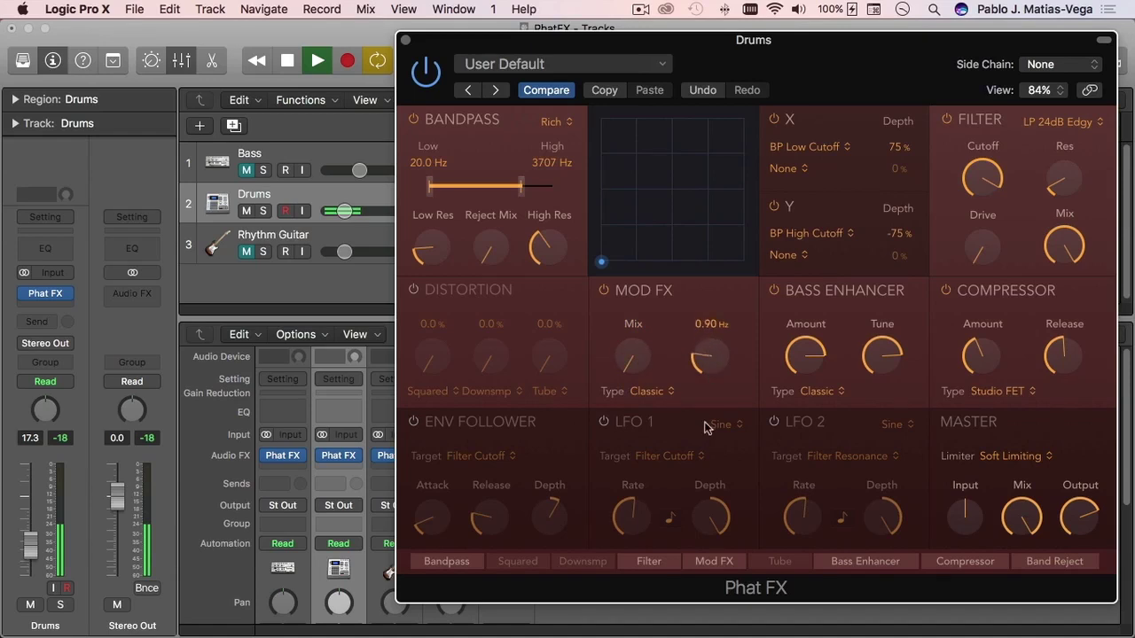
{"action": "left_click_drag", "start_coordinate": [631, 357], "coordinate": [662, 363]}
{"action": "mouse_move", "coordinate": [1076, 525]}
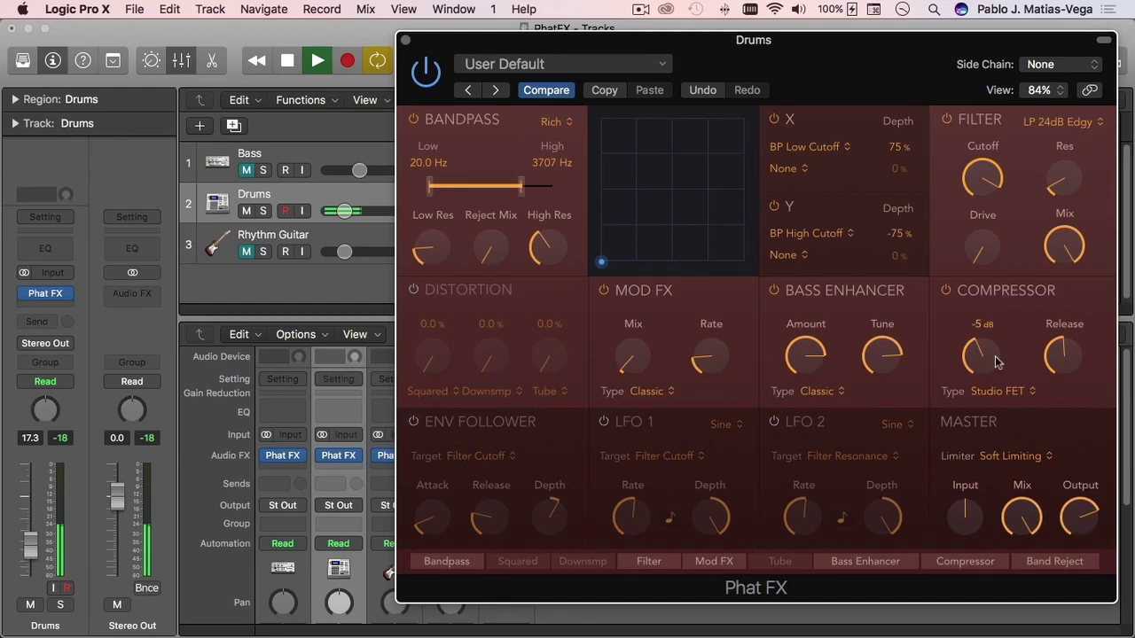
Raise the Compressor Amount and set the Bandpass range to about 206.6 Hz Low and 20000 Hz High.
{"action": "left_click_drag", "start_coordinate": [990, 383], "coordinate": [995, 282]}
{"action": "left_click_drag", "start_coordinate": [523, 188], "coordinate": [526, 188]}
{"action": "left_click_drag", "start_coordinate": [450, 187], "coordinate": [466, 187]}
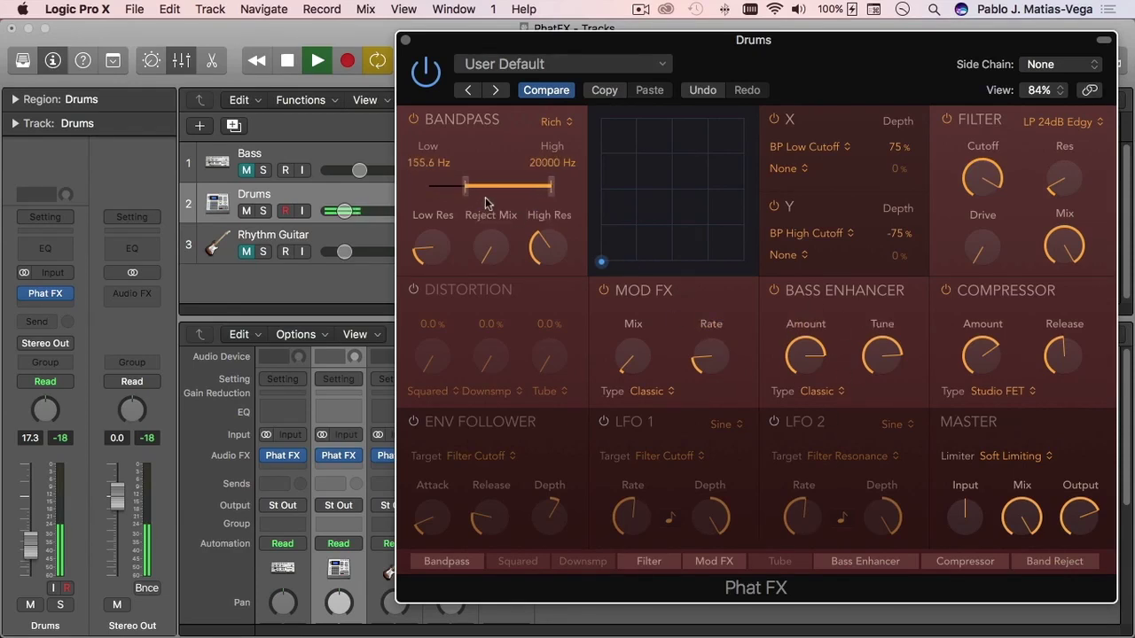
{"action": "left_click_drag", "start_coordinate": [467, 189], "coordinate": [471, 188]}
Bypass and re-enable Phat FX to compare the drum sound, and set the Master Output to about -4.2 dB.
{"action": "left_click", "coordinate": [429, 73]}
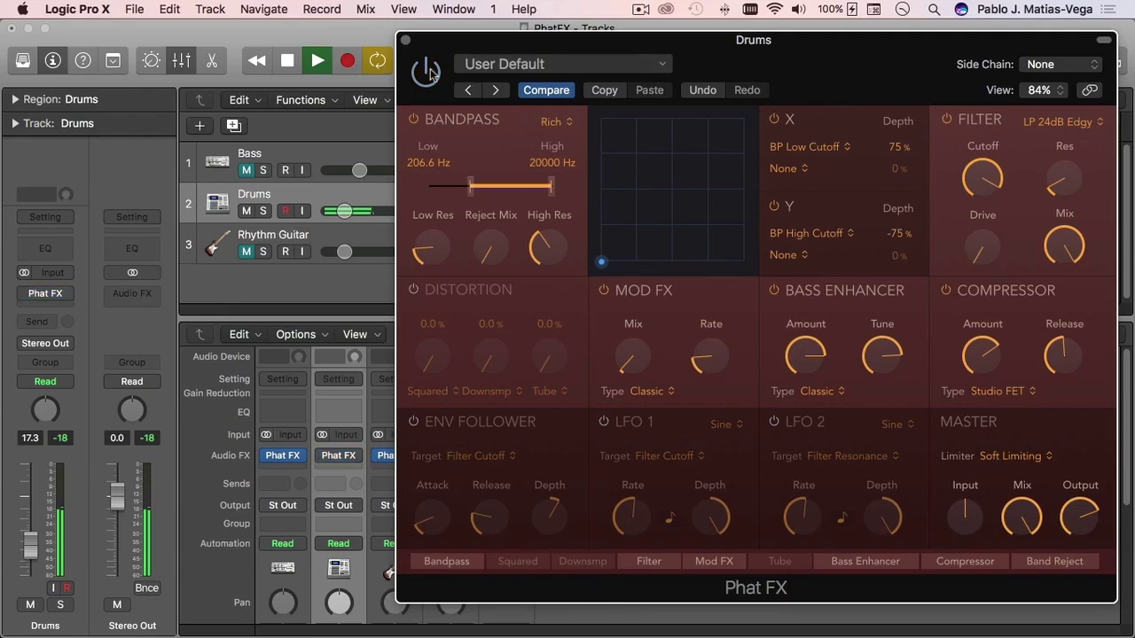
{"action": "left_click", "coordinate": [428, 72]}
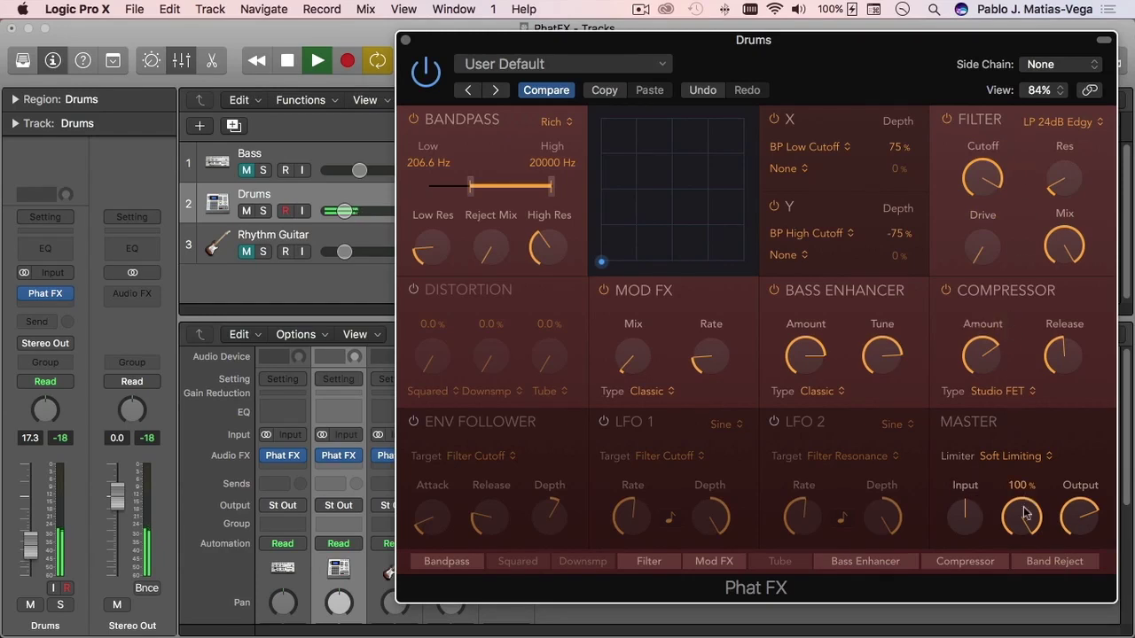
{"action": "left_click_drag", "start_coordinate": [1089, 519], "coordinate": [1091, 501]}
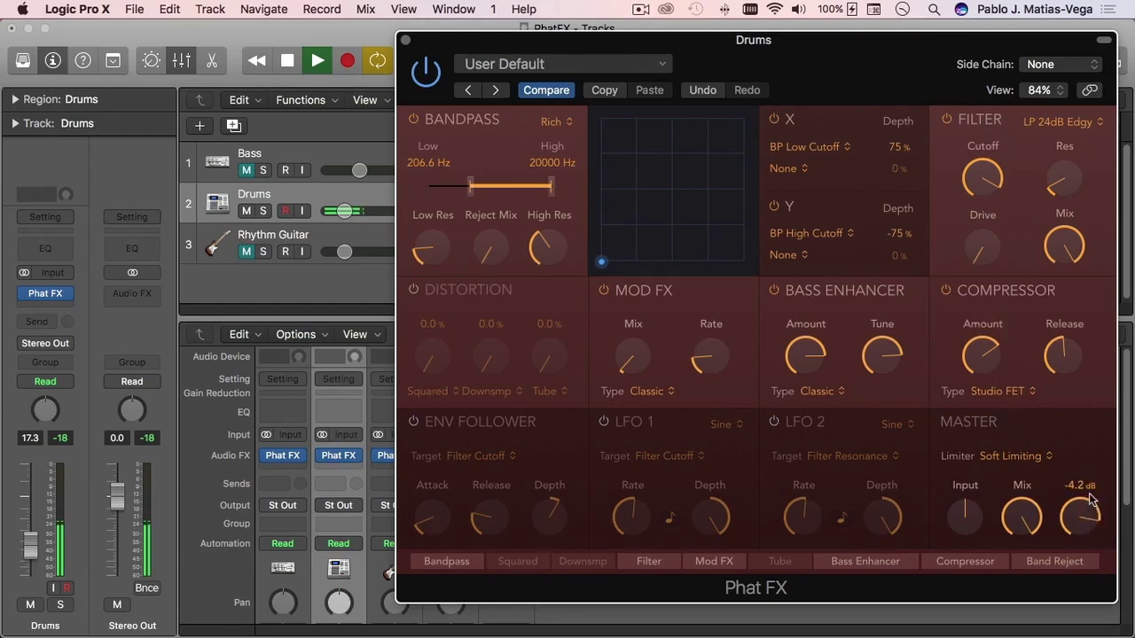
Reorder the effect chain with Band Reject directly after Bandpass, Compressor last, and Bass Enhancer between Mod FX and Filter.
{"action": "left_click_drag", "start_coordinate": [1034, 568], "coordinate": [532, 561]}
{"action": "left_click_drag", "start_coordinate": [804, 566], "coordinate": [748, 572]}
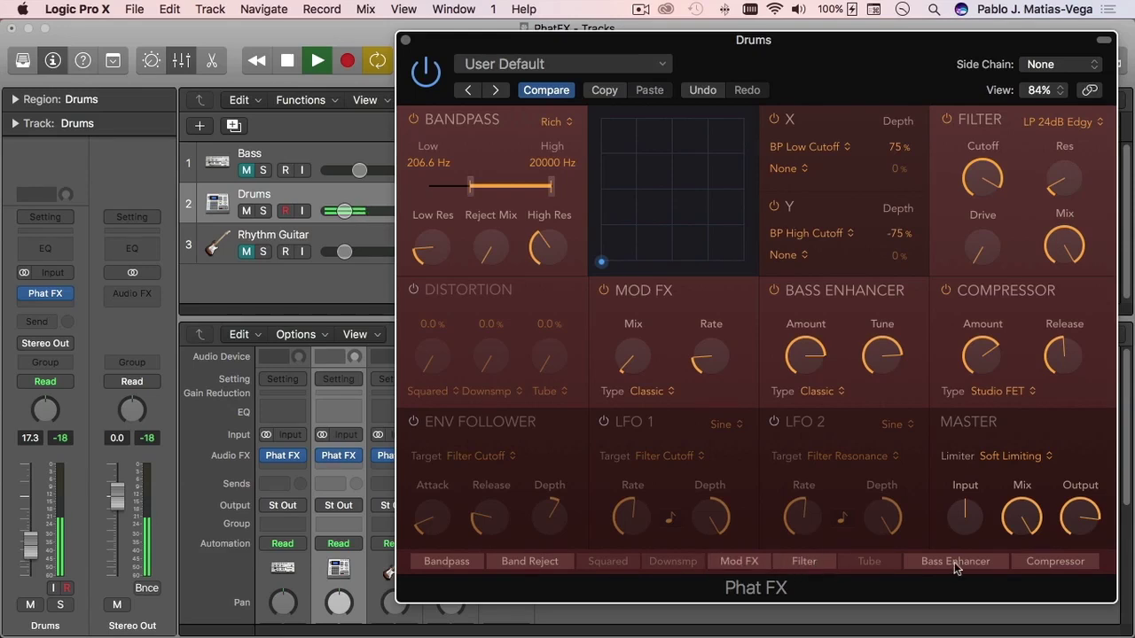
{"action": "left_click_drag", "start_coordinate": [955, 568], "coordinate": [795, 573]}
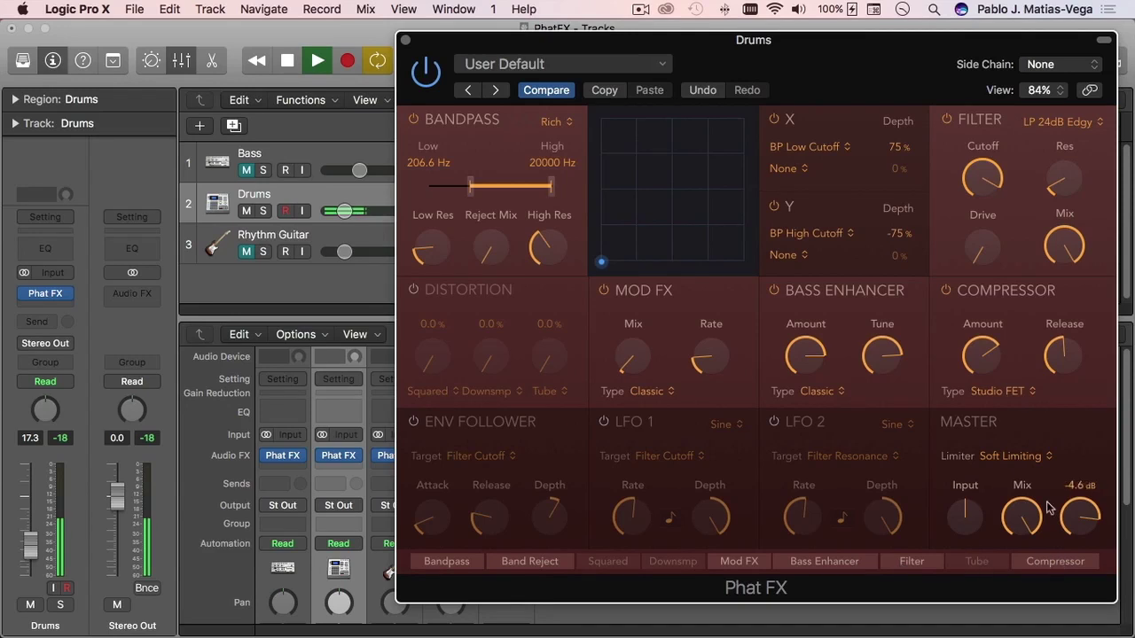
Turn on LFO 1, try Filter Drive as its target, settle on Filter Resonance, and lower the synced Rate.
{"action": "left_click", "coordinate": [604, 423]}
{"action": "left_click", "coordinate": [685, 457]}
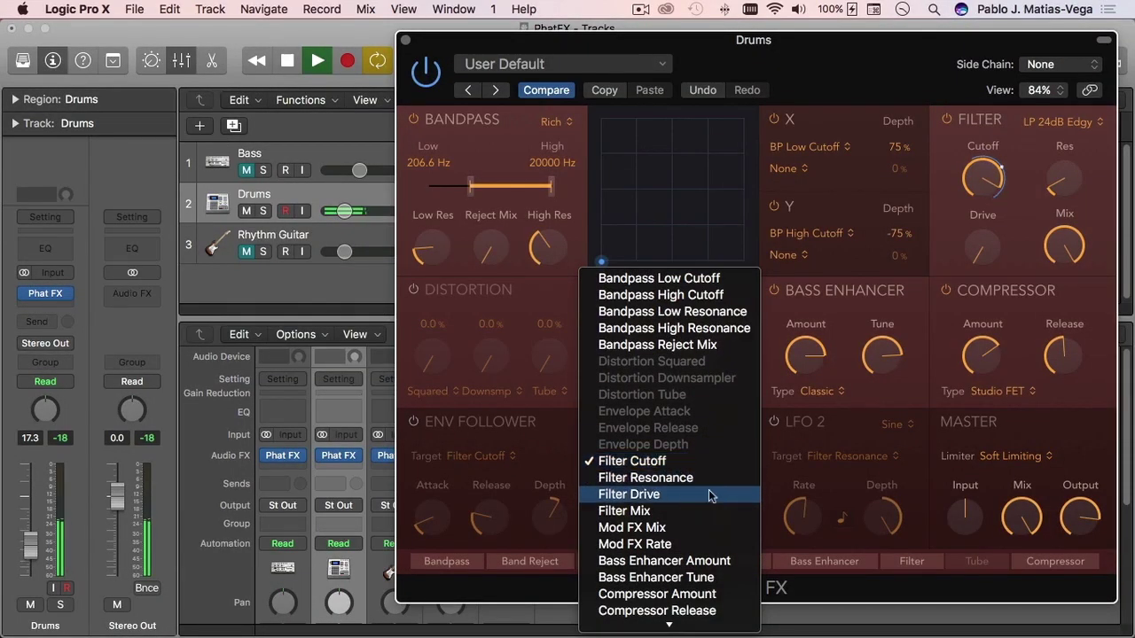
{"action": "left_click", "coordinate": [710, 495]}
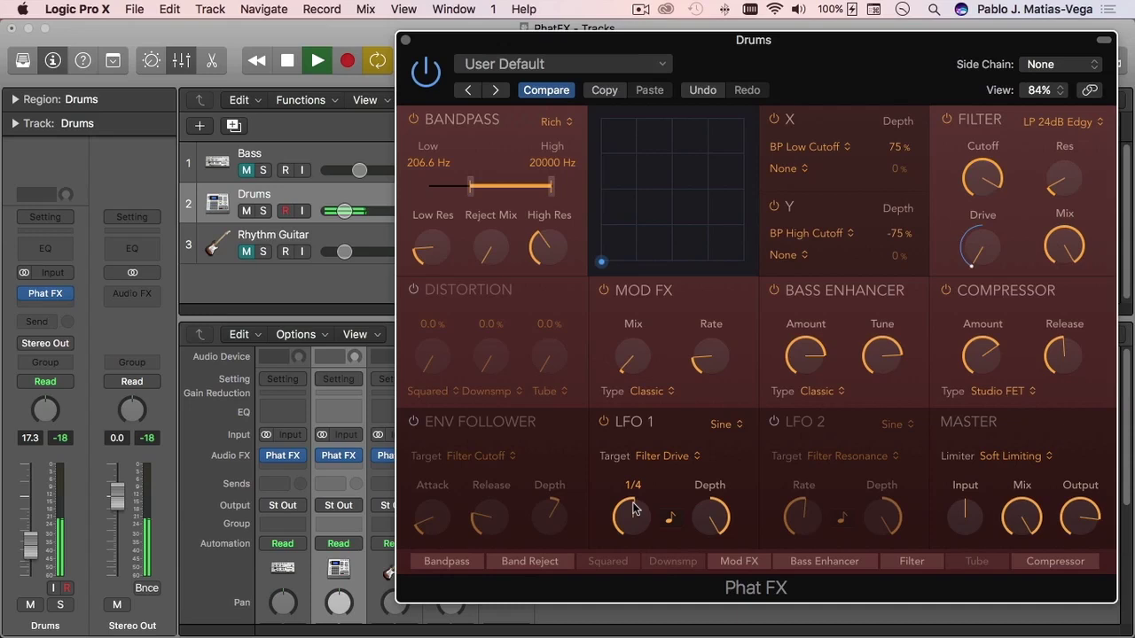
{"action": "left_click", "coordinate": [667, 461]}
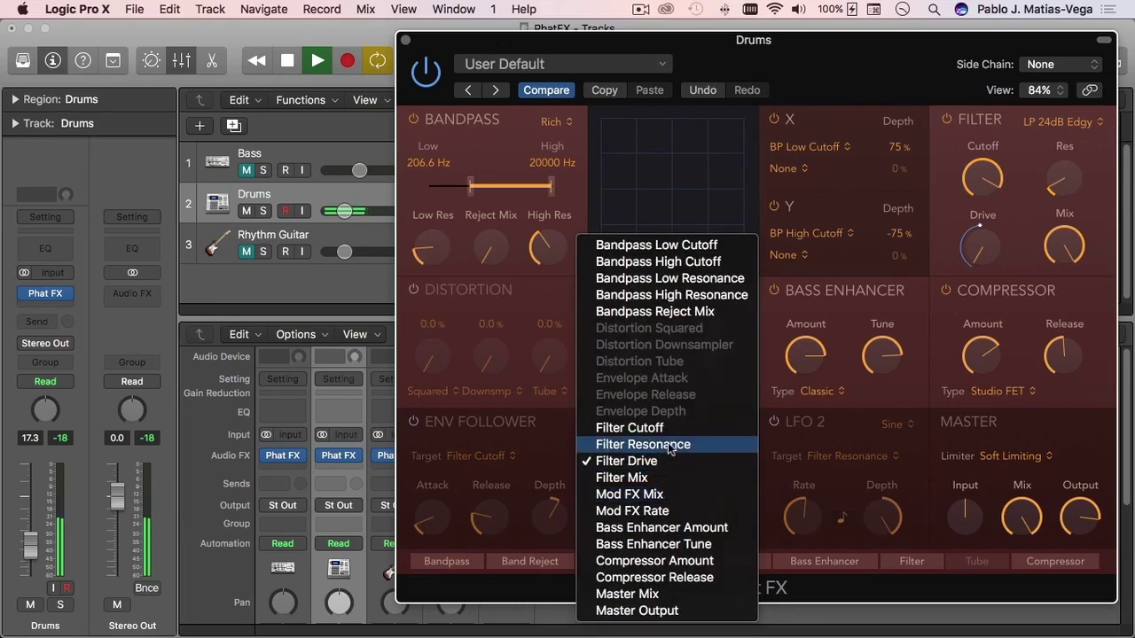
{"action": "left_click", "coordinate": [670, 445]}
{"action": "left_click_drag", "start_coordinate": [649, 509], "coordinate": [636, 555]}
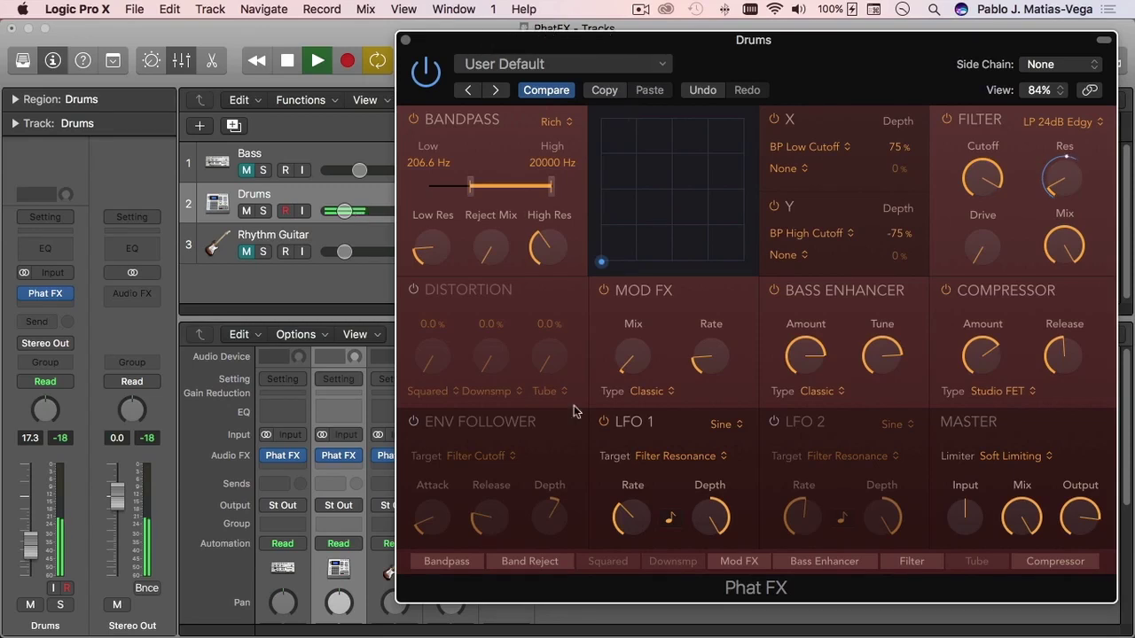
Turn off tempo sync for LFO 1 and adjust its free-running Rate, settling on a moderately slow modulation.
{"action": "left_click", "coordinate": [671, 520]}
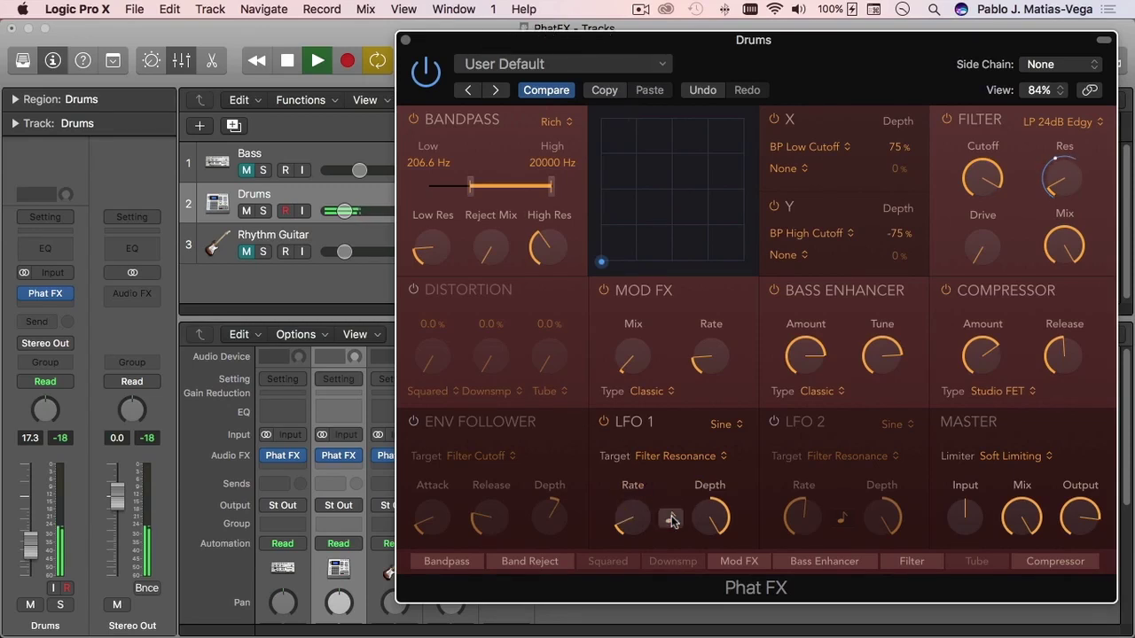
{"action": "mouse_move", "coordinate": [630, 521]}
{"action": "left_mouse_down"}
{"action": "mouse_move", "coordinate": [650, 444]}
{"action": "mouse_move", "coordinate": [651, 474]}
{"action": "mouse_move", "coordinate": [623, 504]}
{"action": "left_mouse_up"}
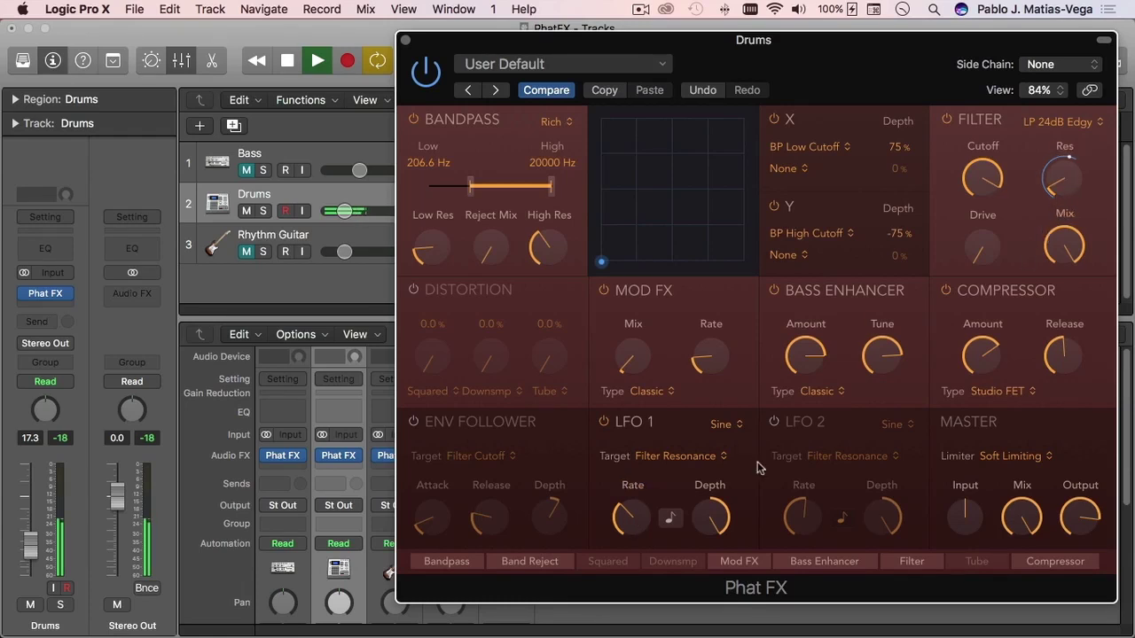
{"action": "left_click_drag", "start_coordinate": [628, 511], "coordinate": [624, 529]}
Bypass and re-enable Phat FX to compare the drum sound, stop playback, and close the Drums plug-in window.
{"action": "left_click", "coordinate": [427, 76]}
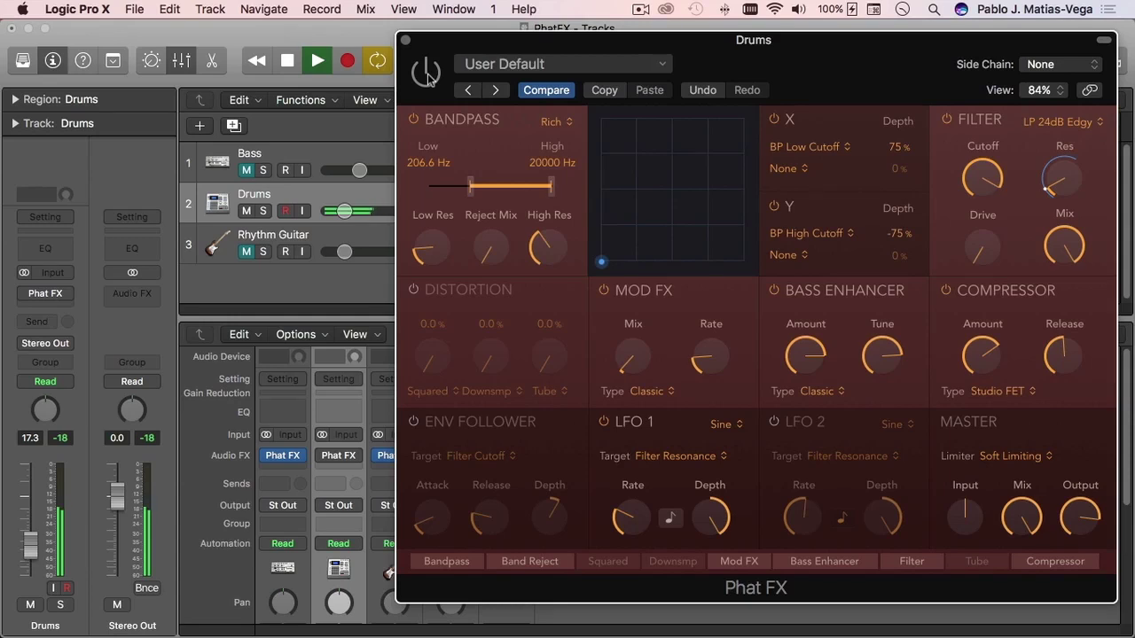
{"action": "left_click", "coordinate": [428, 76]}
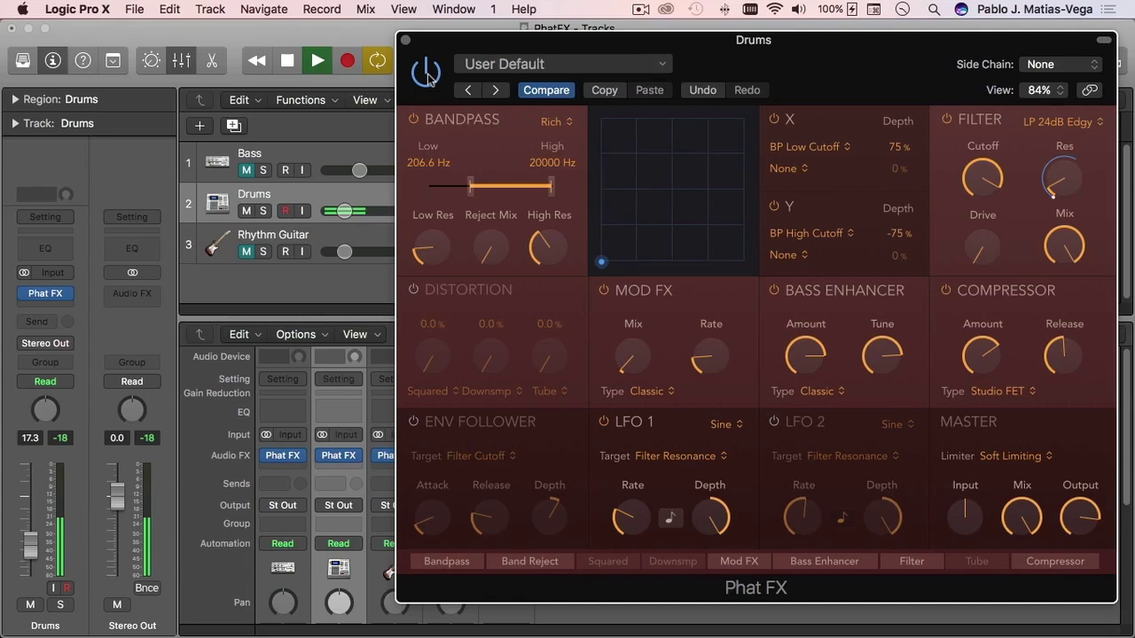
{"action": "key", "text": "space"}
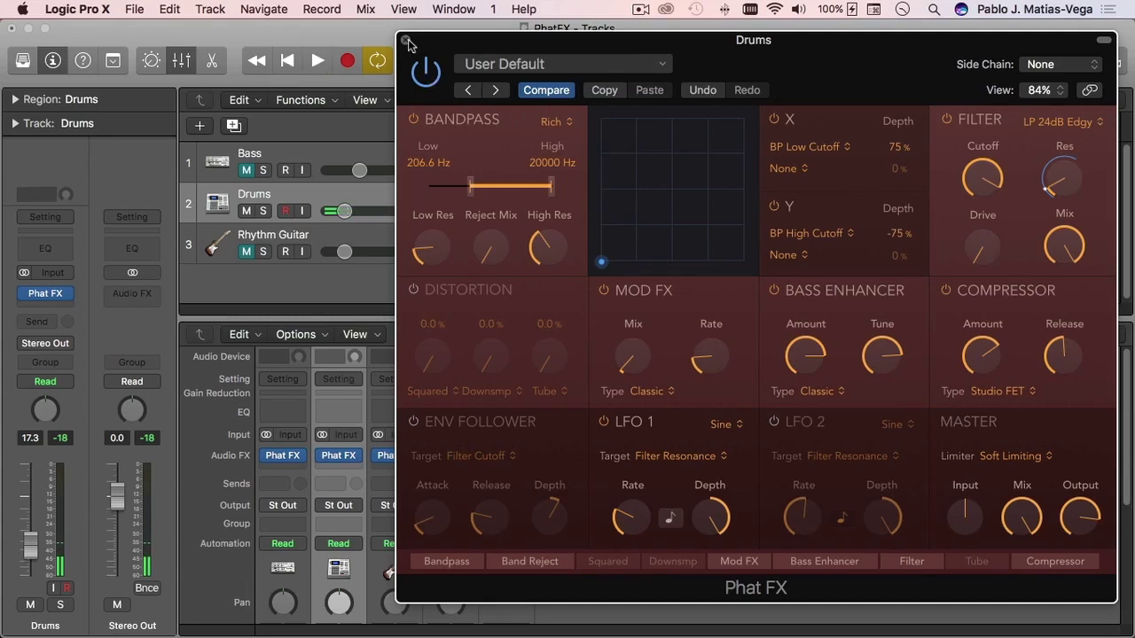
{"action": "left_click", "coordinate": [406, 40]}
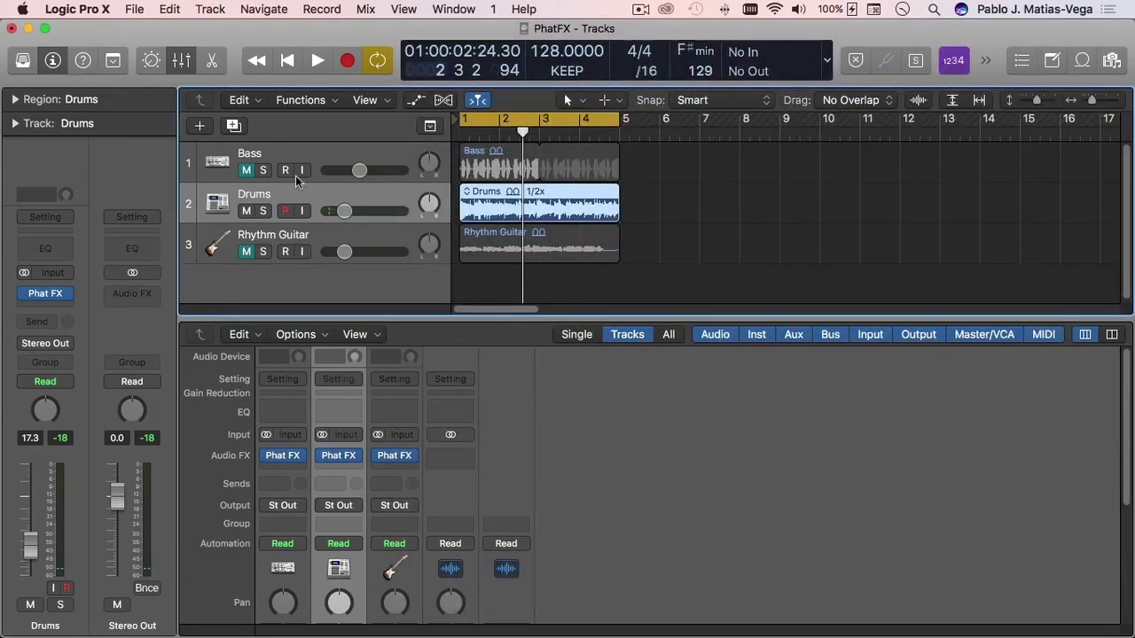
Mute the Drums track, unmute the Rhythm Guitar track, and select Rhythm Guitar.
{"action": "left_click", "coordinate": [248, 211]}
{"action": "left_click", "coordinate": [247, 251]}
{"action": "left_click", "coordinate": [300, 222]}
{"action": "left_click", "coordinate": [359, 233]}
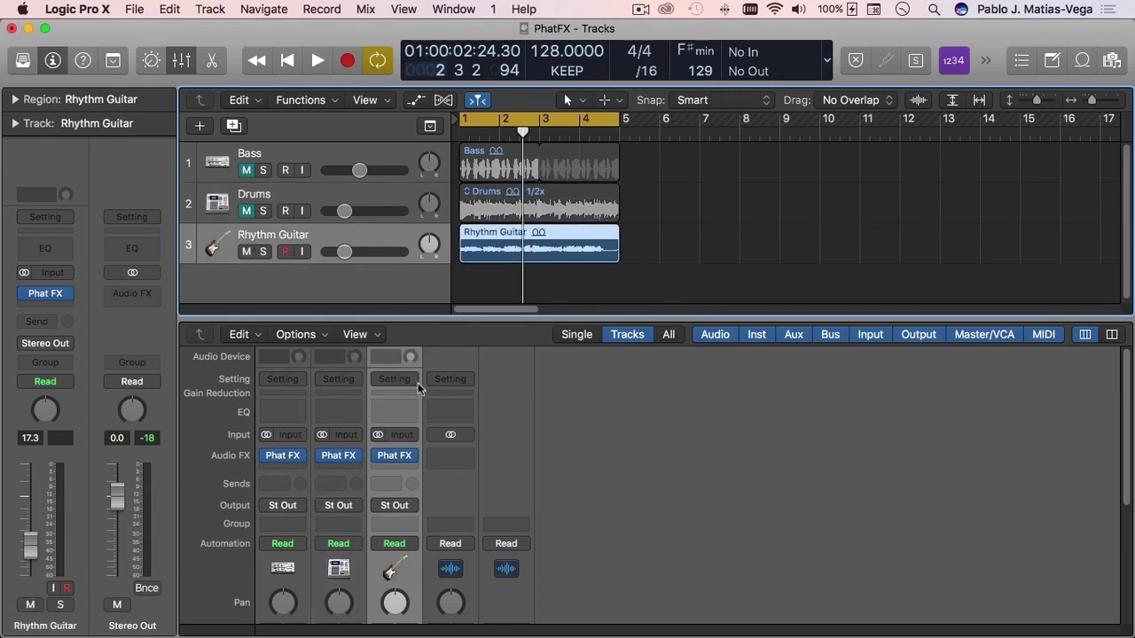
Open Phat FX on the Rhythm Guitar track, start playback, and set the Bandpass Low cutoff to about 417.9 Hz.
{"action": "left_click", "coordinate": [393, 454]}
{"action": "left_click_drag", "start_coordinate": [474, 66], "coordinate": [823, 53]}
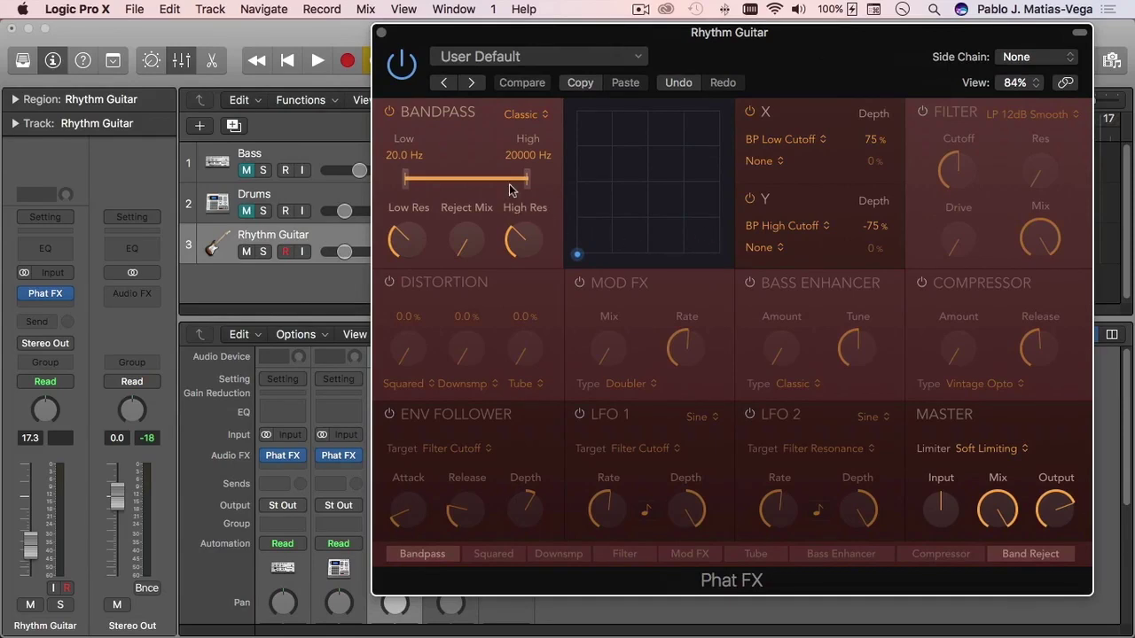
{"action": "key", "text": "space"}
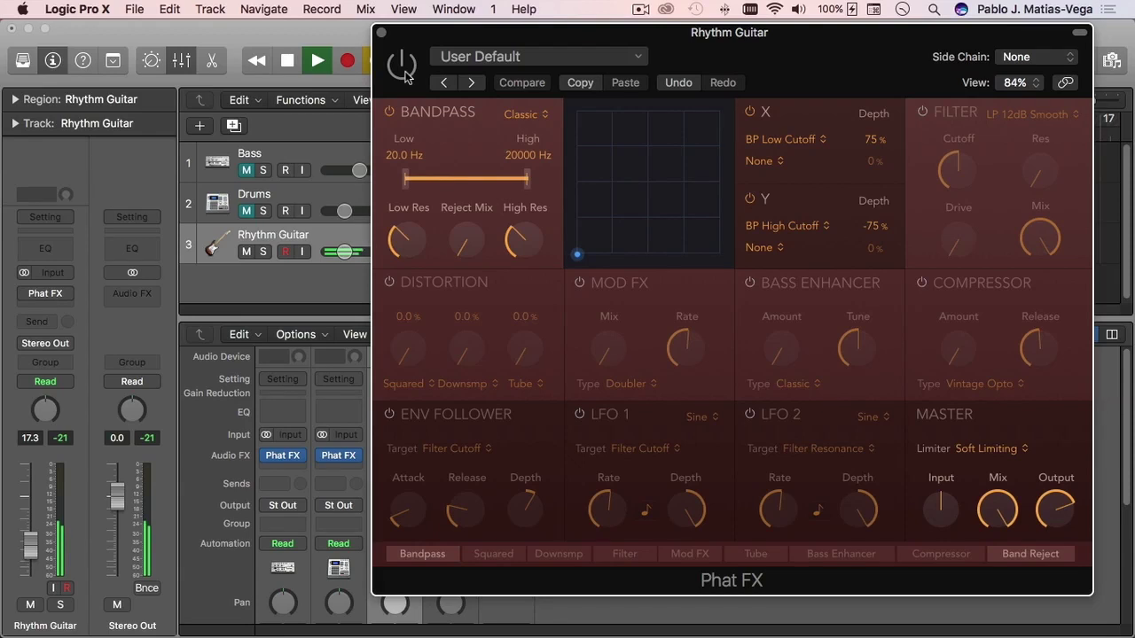
{"action": "left_click_drag", "start_coordinate": [406, 178], "coordinate": [464, 182]}
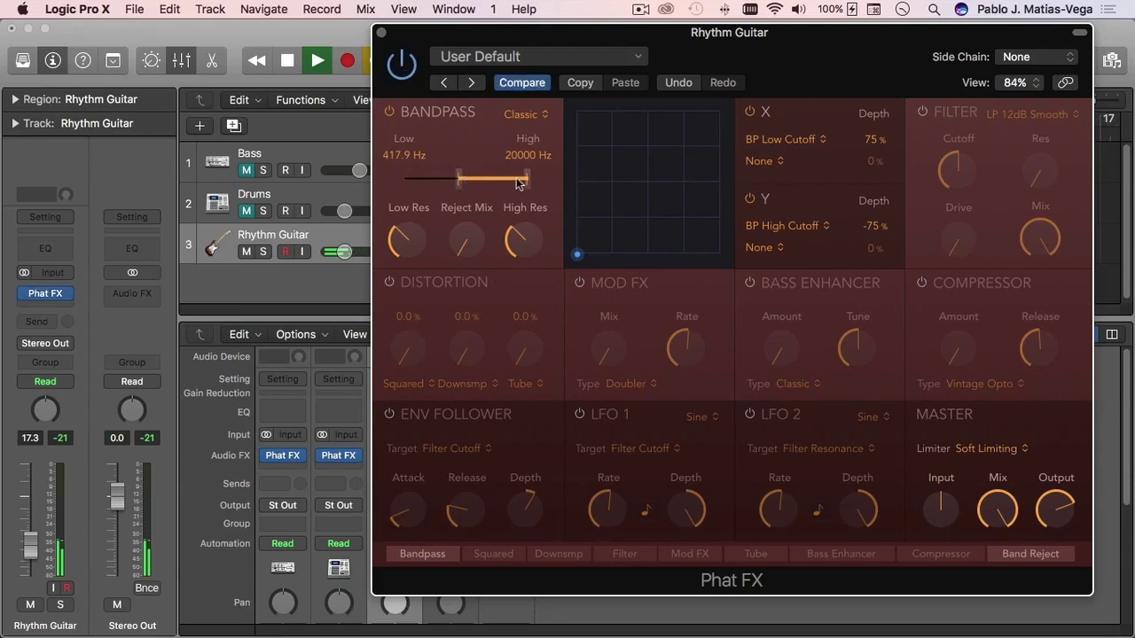
Turn on the Compressor with the Vintage Opto type, shorten its Release, and set Amount to about -8 dB.
{"action": "left_click", "coordinate": [923, 283]}
{"action": "left_click", "coordinate": [1000, 385]}
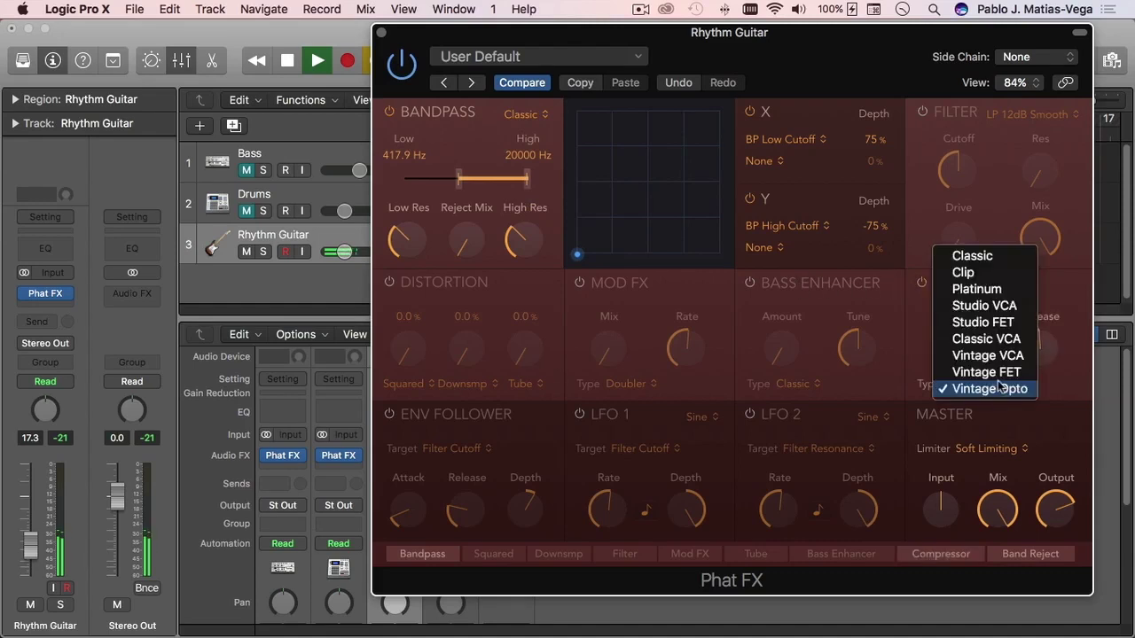
{"action": "left_click", "coordinate": [1064, 393]}
{"action": "left_click_drag", "start_coordinate": [1041, 353], "coordinate": [1038, 419]}
{"action": "left_click_drag", "start_coordinate": [961, 349], "coordinate": [979, 202]}
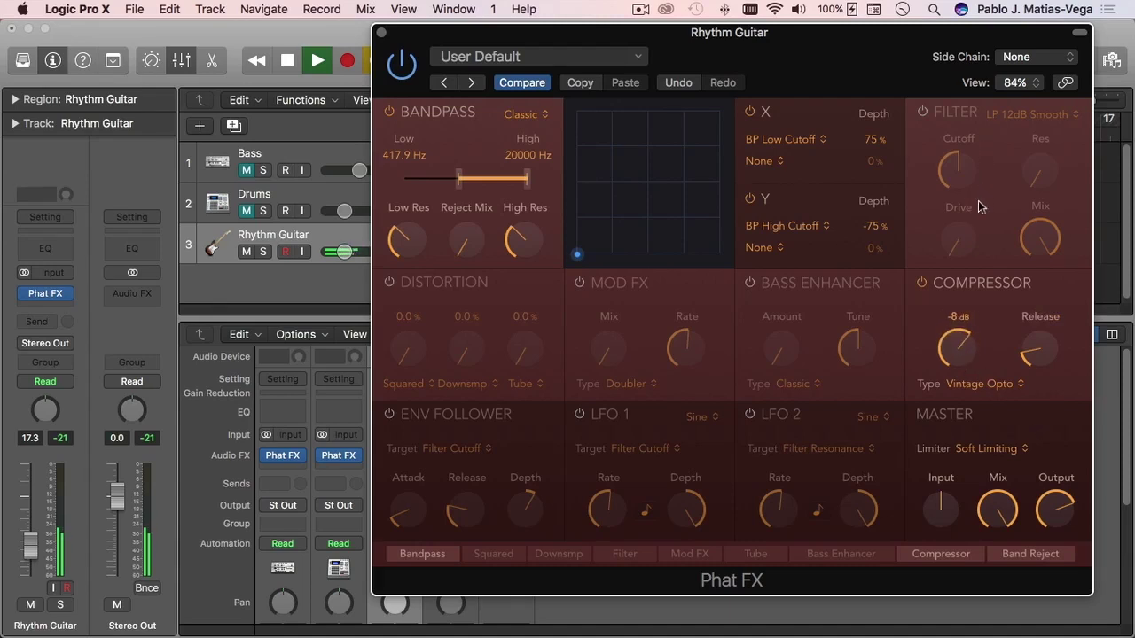
Turn on the Filter, set its type to HP 12dB Clean, and raise its Resonance.
{"action": "left_click", "coordinate": [922, 112]}
{"action": "left_click", "coordinate": [1034, 114]}
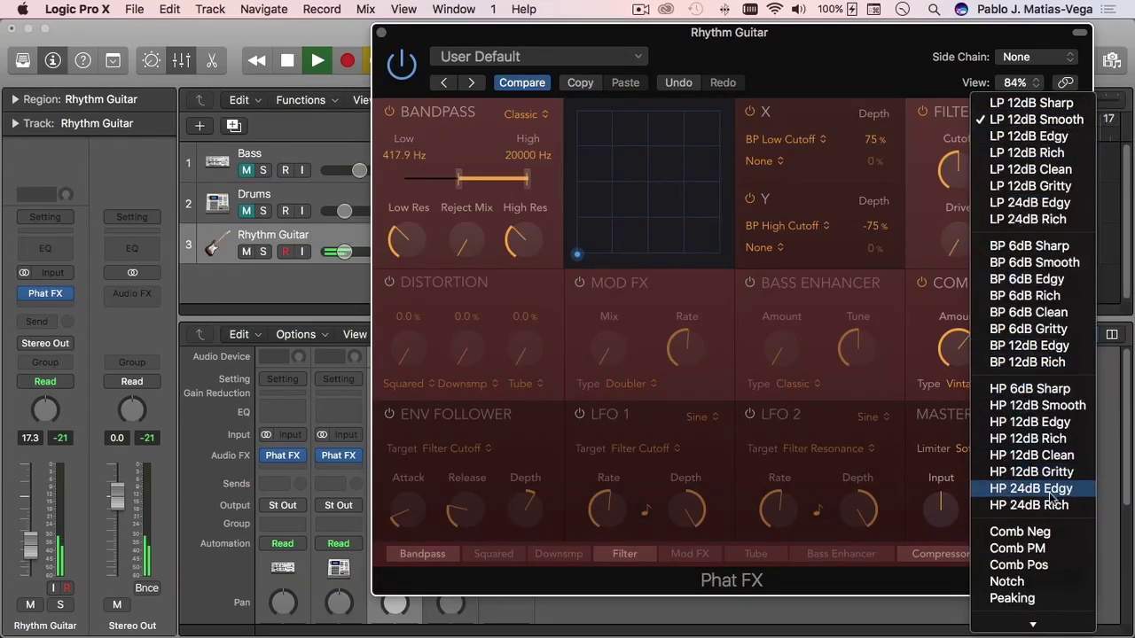
{"action": "left_click", "coordinate": [1055, 457]}
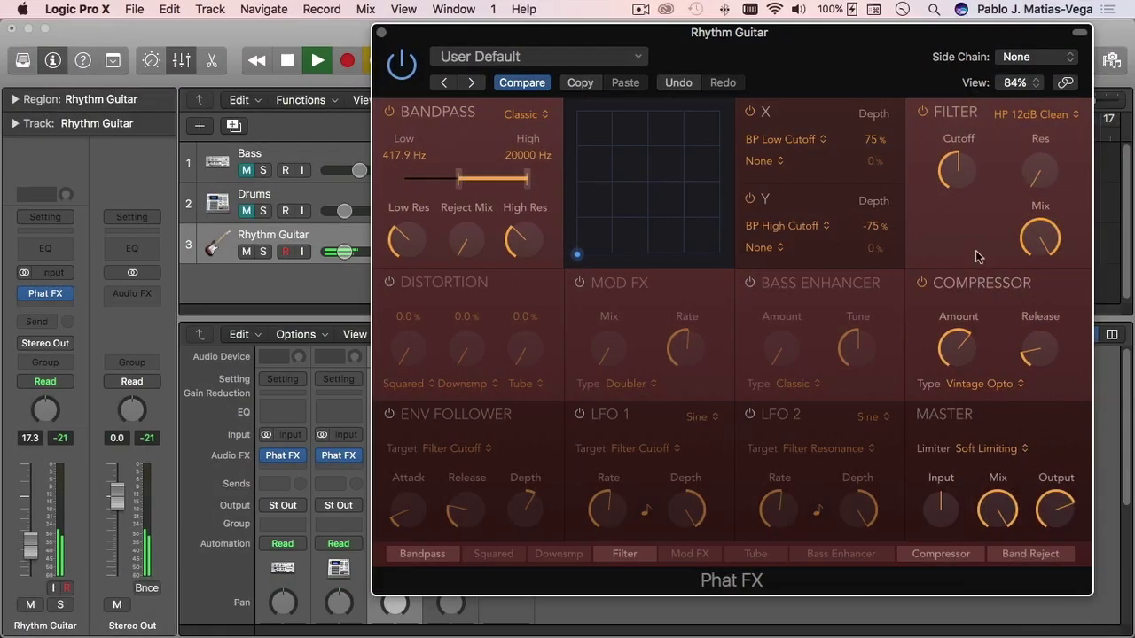
{"action": "left_click_drag", "start_coordinate": [1035, 191], "coordinate": [1050, 69]}
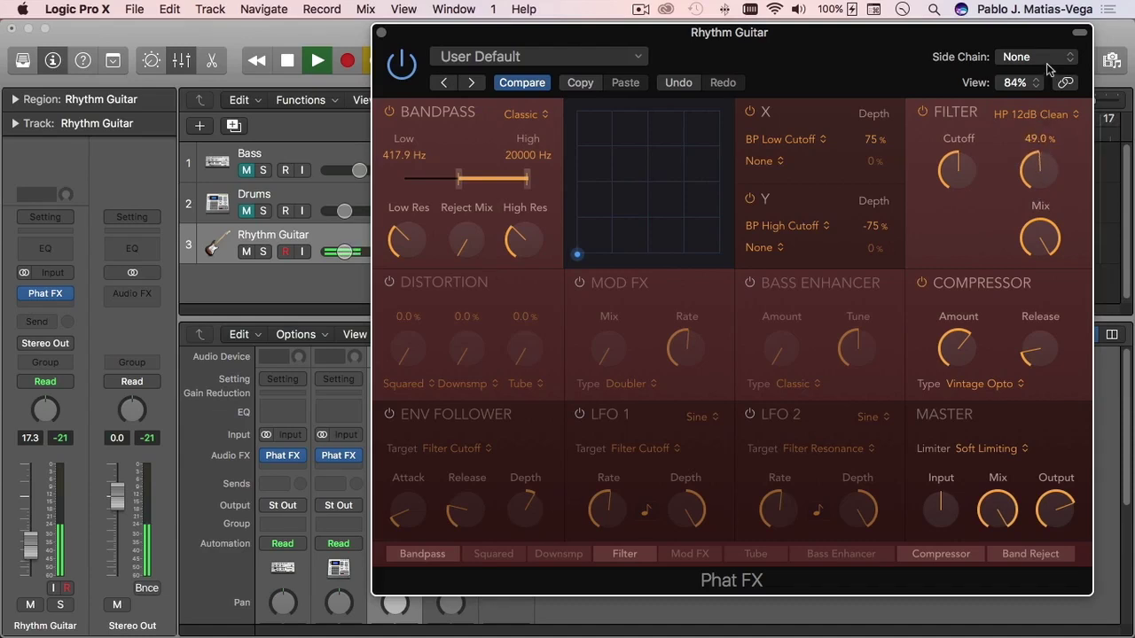
Review the available filter types, keep HP 12dB Clean, and lower the Filter Cutoff slightly.
{"action": "left_click", "coordinate": [1046, 115]}
{"action": "scroll", "coordinate": [1033, 53], "scroll_direction": "up", "scroll_amount": 5}
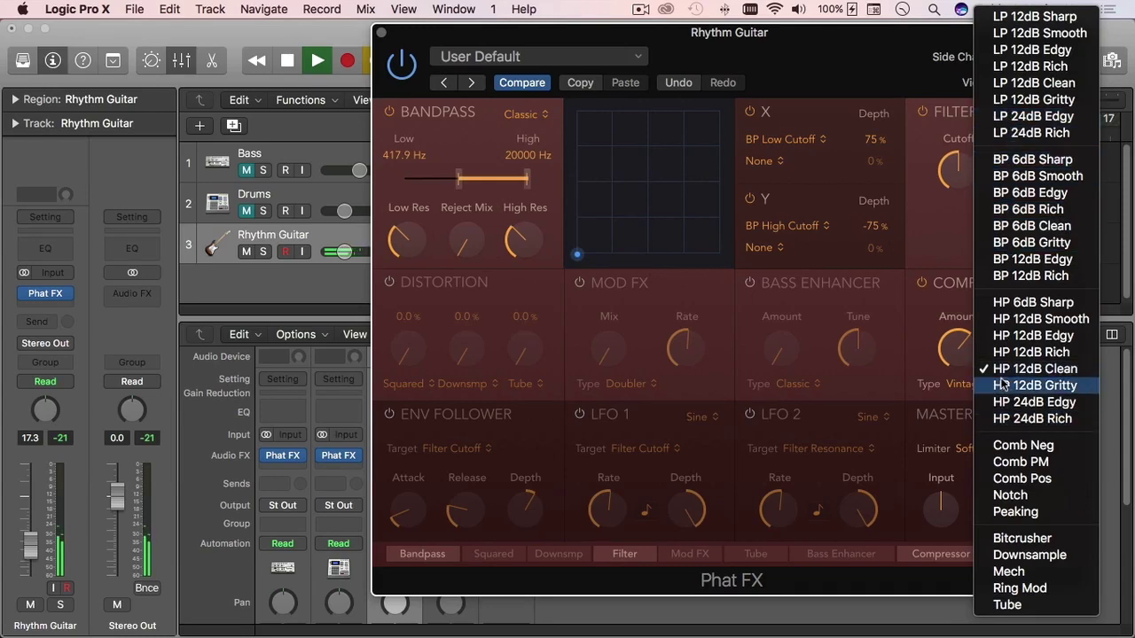
{"action": "left_click", "coordinate": [940, 235]}
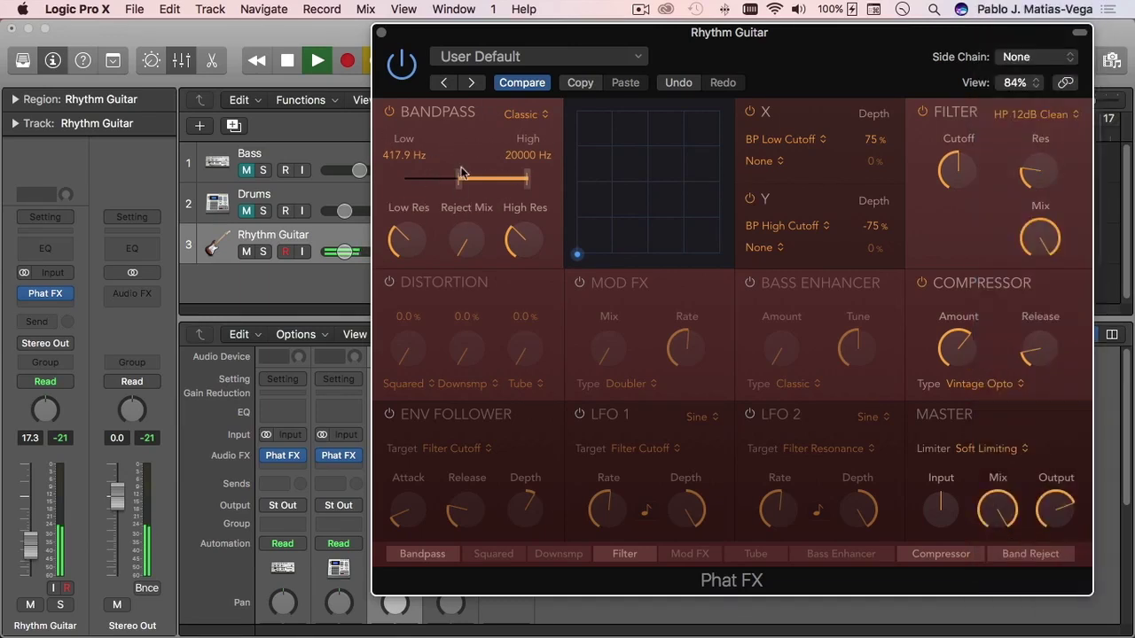
{"action": "left_click", "coordinate": [1030, 116]}
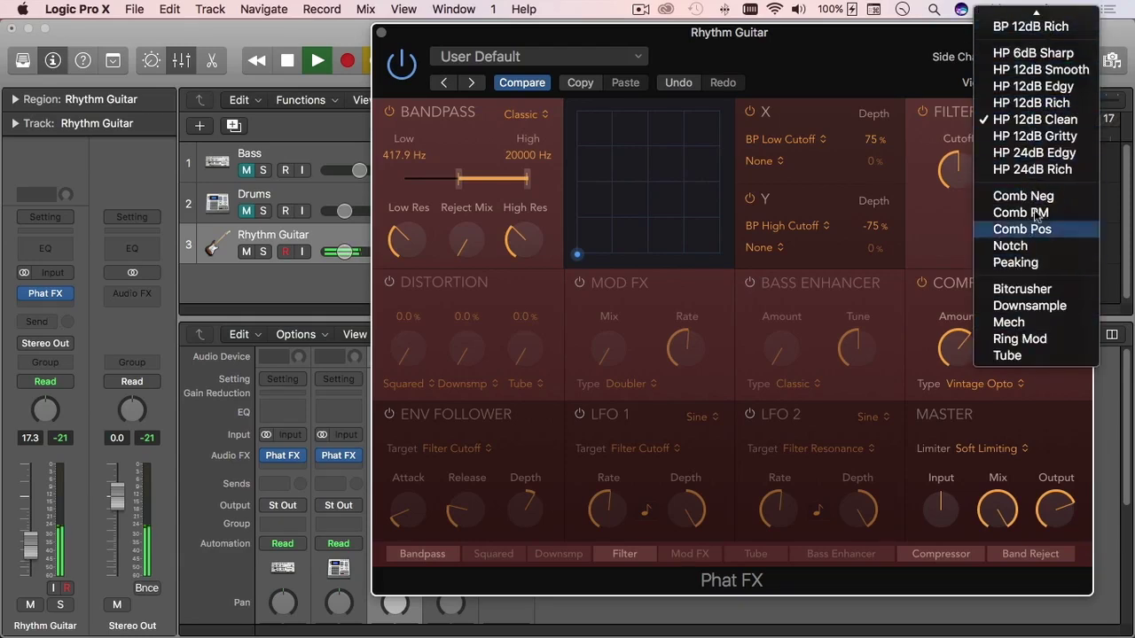
{"action": "left_click", "coordinate": [958, 228]}
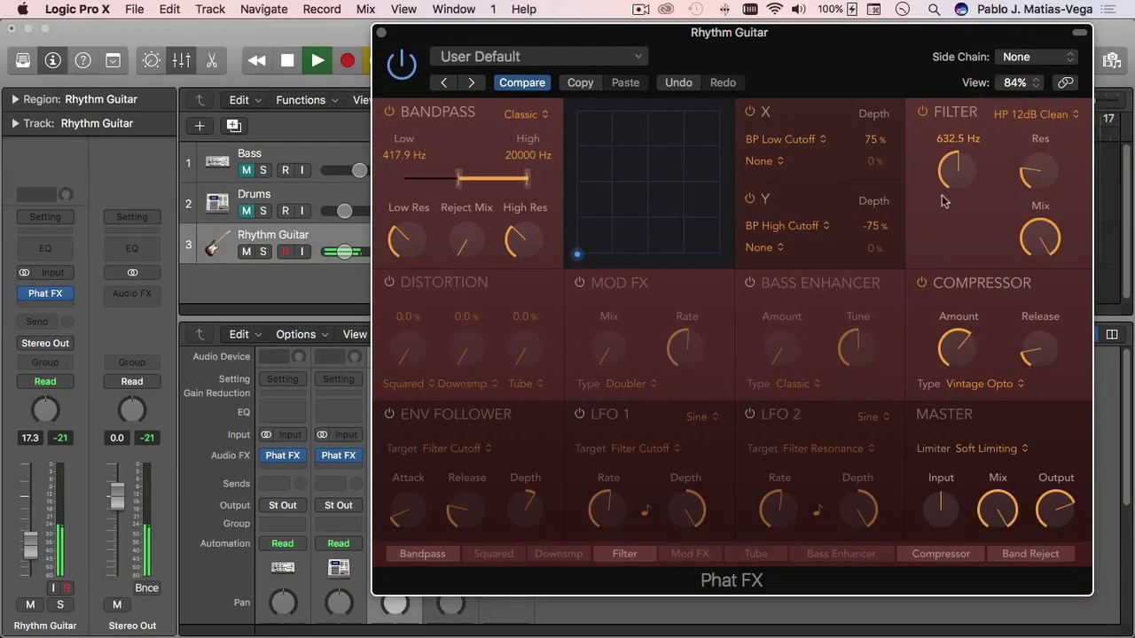
{"action": "left_click_drag", "start_coordinate": [964, 166], "coordinate": [968, 205]}
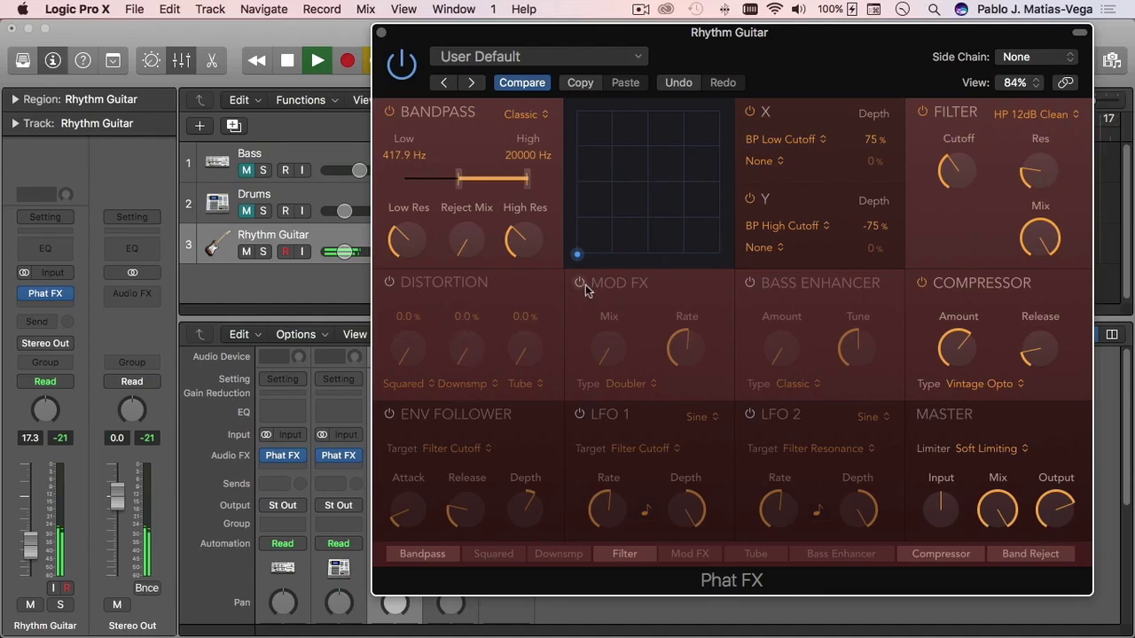
Turn on the Bass Enhancer with the Clip type, raise its Amount high, and lower Tune.
{"action": "left_click", "coordinate": [750, 284]}
{"action": "left_click", "coordinate": [792, 383]}
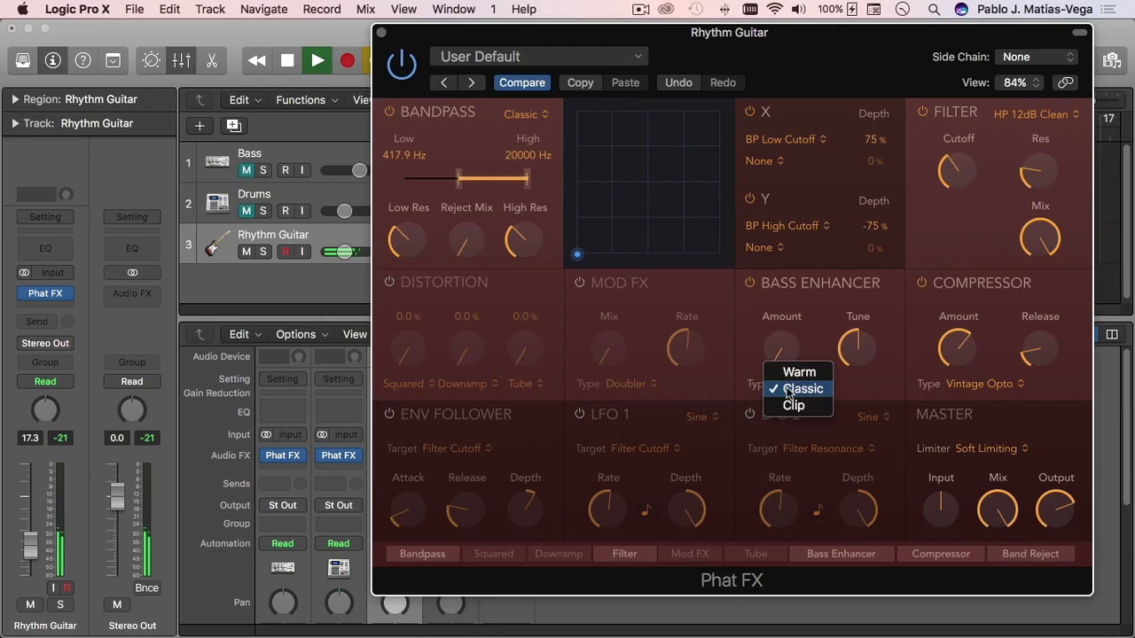
{"action": "left_click", "coordinate": [791, 402]}
{"action": "left_click_drag", "start_coordinate": [784, 353], "coordinate": [832, 173]}
{"action": "left_click_drag", "start_coordinate": [856, 349], "coordinate": [853, 445]}
{"action": "left_click_drag", "start_coordinate": [808, 360], "coordinate": [792, 305]}
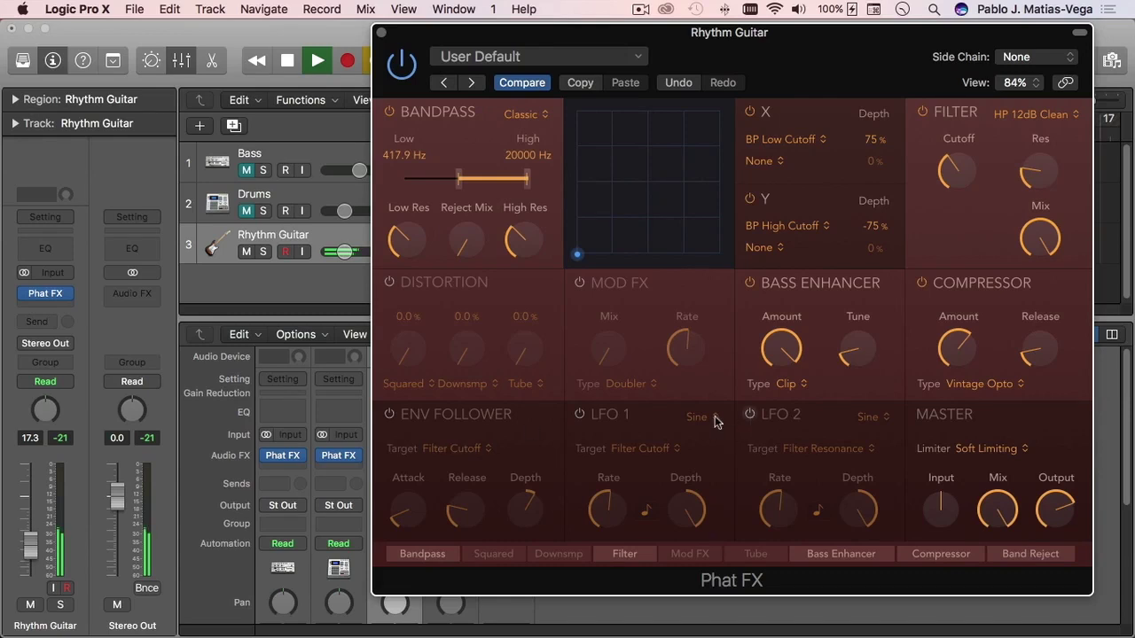
Turn on the Env Follower and set its target to Filter Resonance.
{"action": "left_click", "coordinate": [390, 415]}
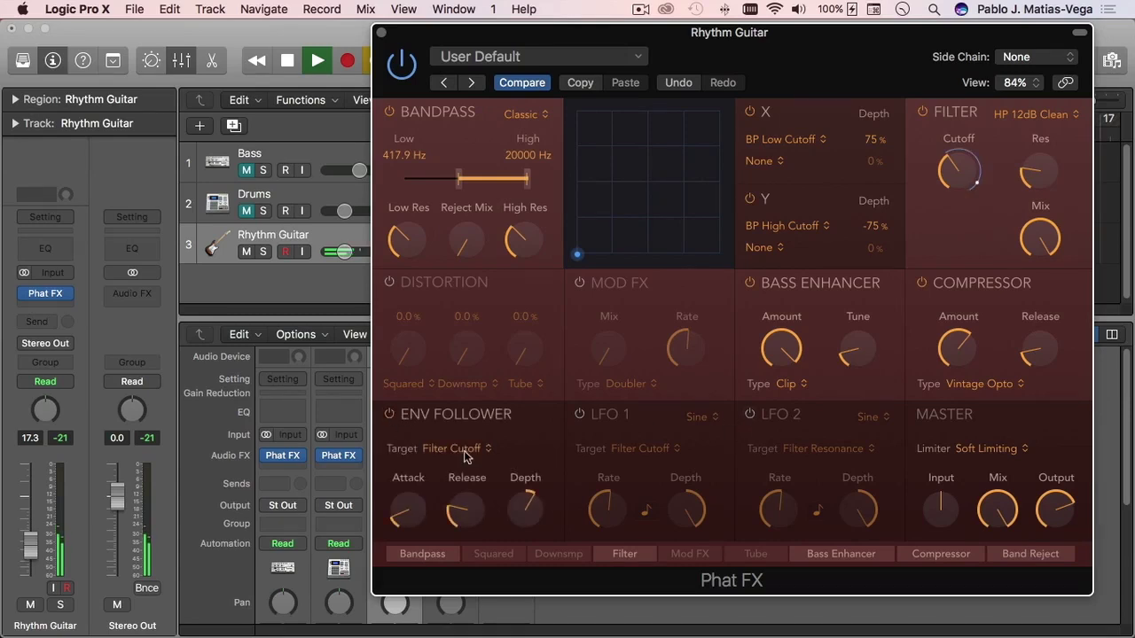
{"action": "left_click", "coordinate": [466, 450]}
{"action": "left_click", "coordinate": [462, 470]}
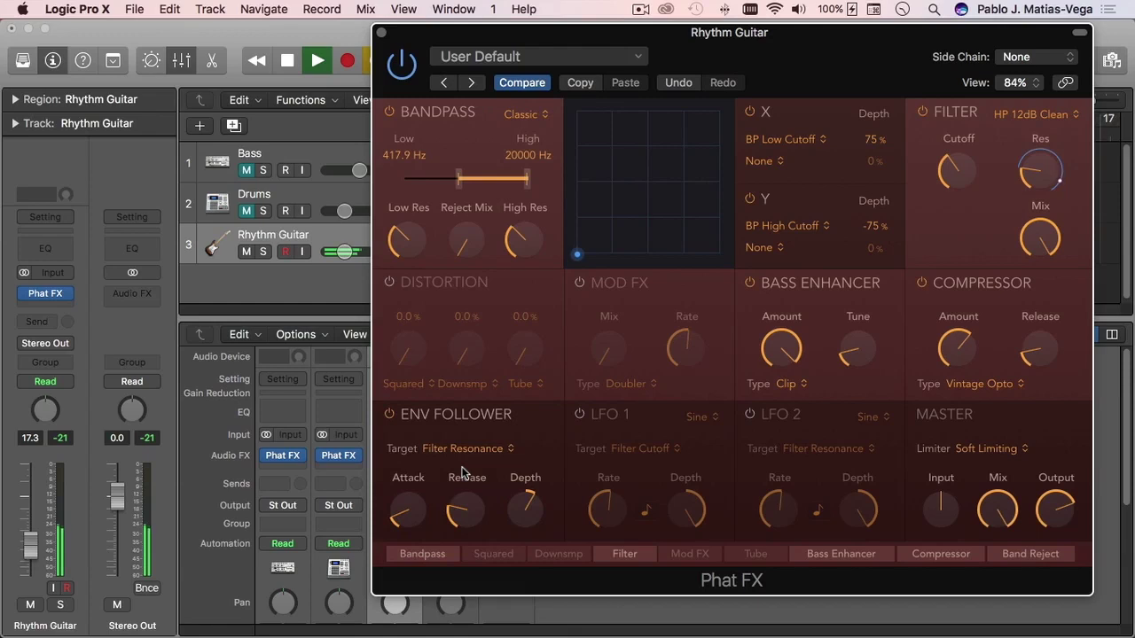
{"action": "left_click", "coordinate": [471, 451]}
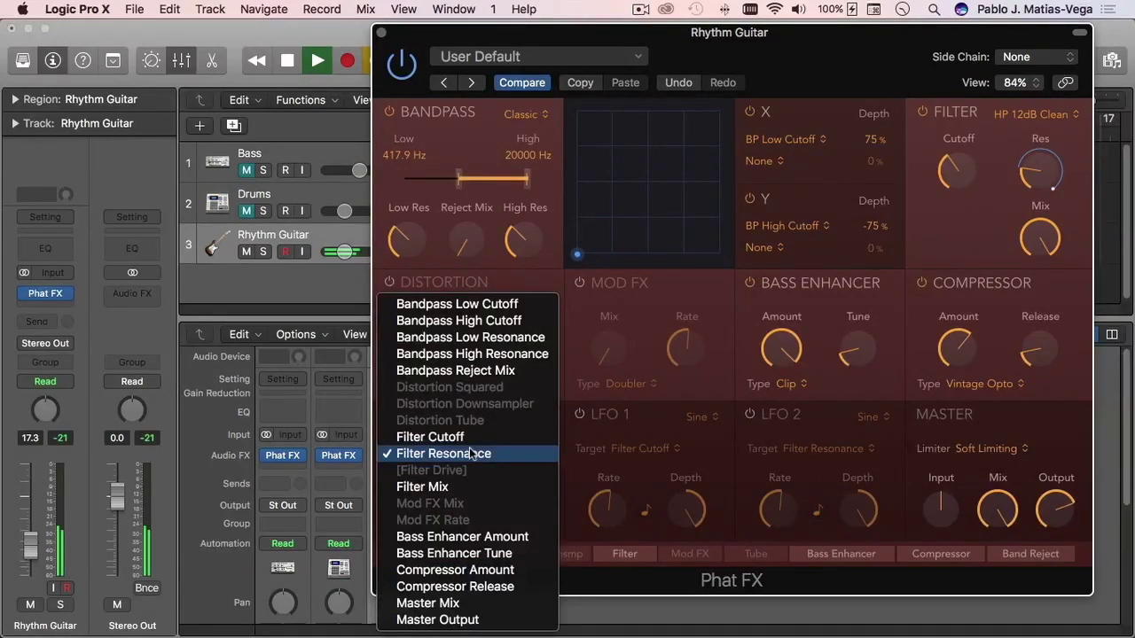
{"action": "left_click", "coordinate": [575, 512]}
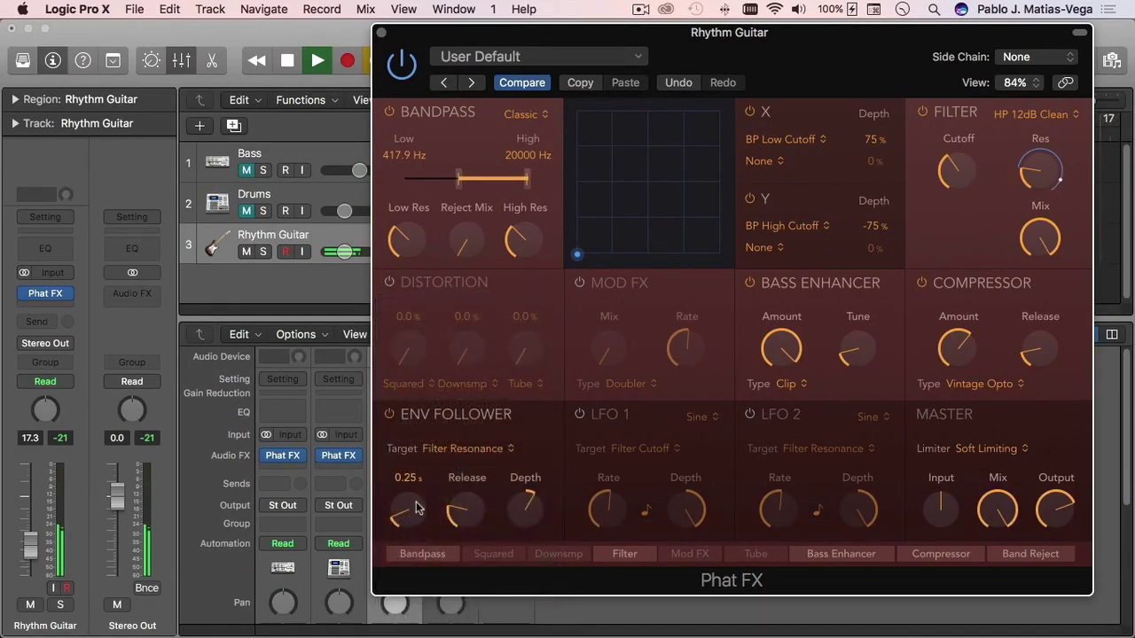
Adjust the Env Follower to a short Attack, minimum Release, and a negative Depth.
{"action": "left_click_drag", "start_coordinate": [404, 504], "coordinate": [414, 535]}
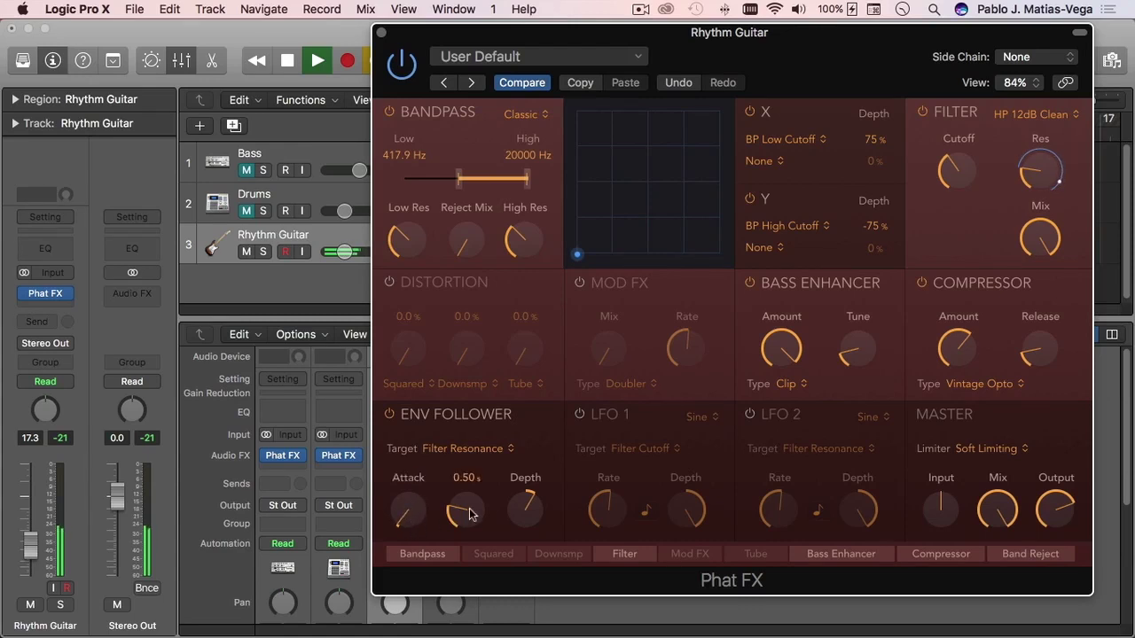
{"action": "left_click_drag", "start_coordinate": [471, 523], "coordinate": [535, 446]}
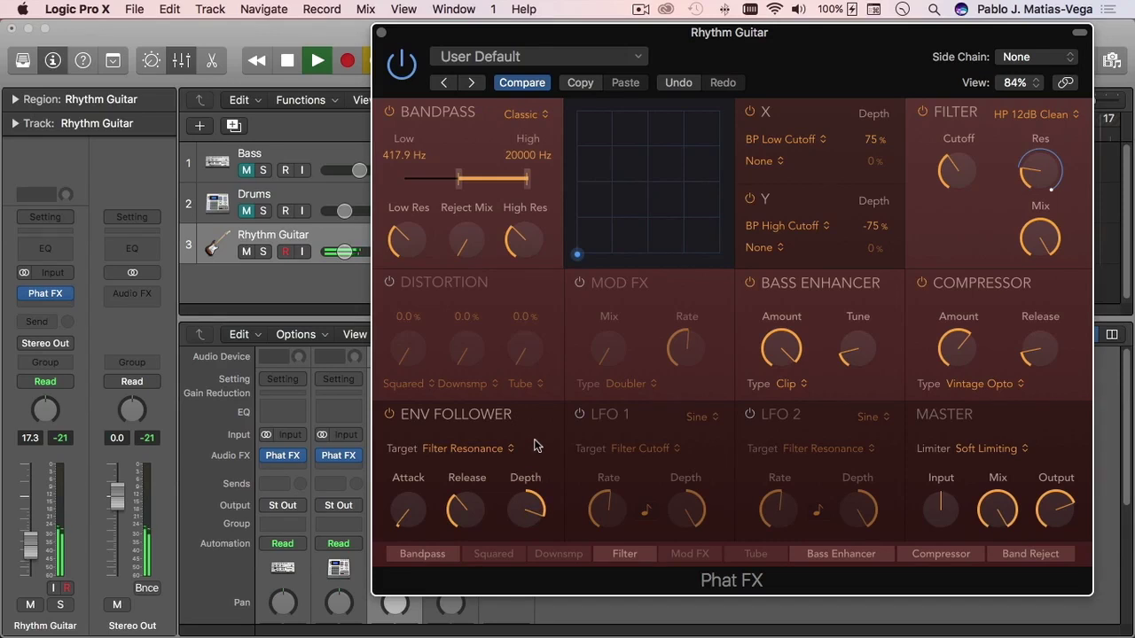
{"action": "left_click_drag", "start_coordinate": [460, 508], "coordinate": [415, 506]}
{"action": "mouse_move", "coordinate": [526, 510]}
{"action": "left_mouse_down"}
{"action": "mouse_move", "coordinate": [535, 448]}
{"action": "mouse_move", "coordinate": [517, 613]}
{"action": "mouse_move", "coordinate": [523, 503]}
{"action": "mouse_move", "coordinate": [524, 525]}
{"action": "left_mouse_up"}
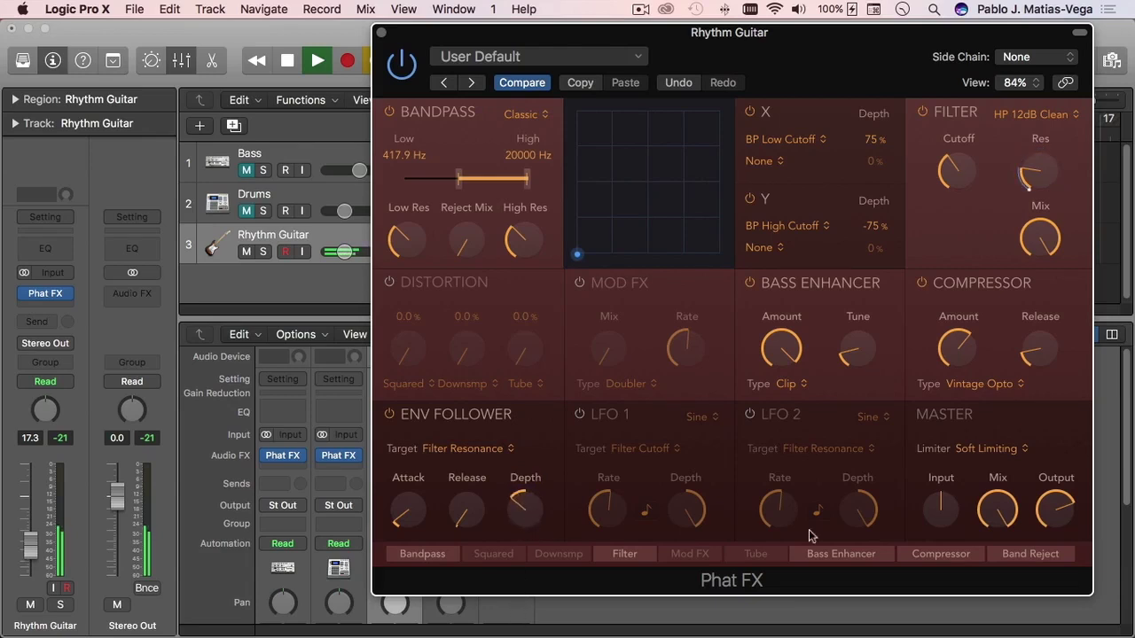
Reorder the effect chain with Band Reject directly after Bandpass and Bass Enhancer directly before Filter.
{"action": "left_click_drag", "start_coordinate": [1022, 557], "coordinate": [502, 553]}
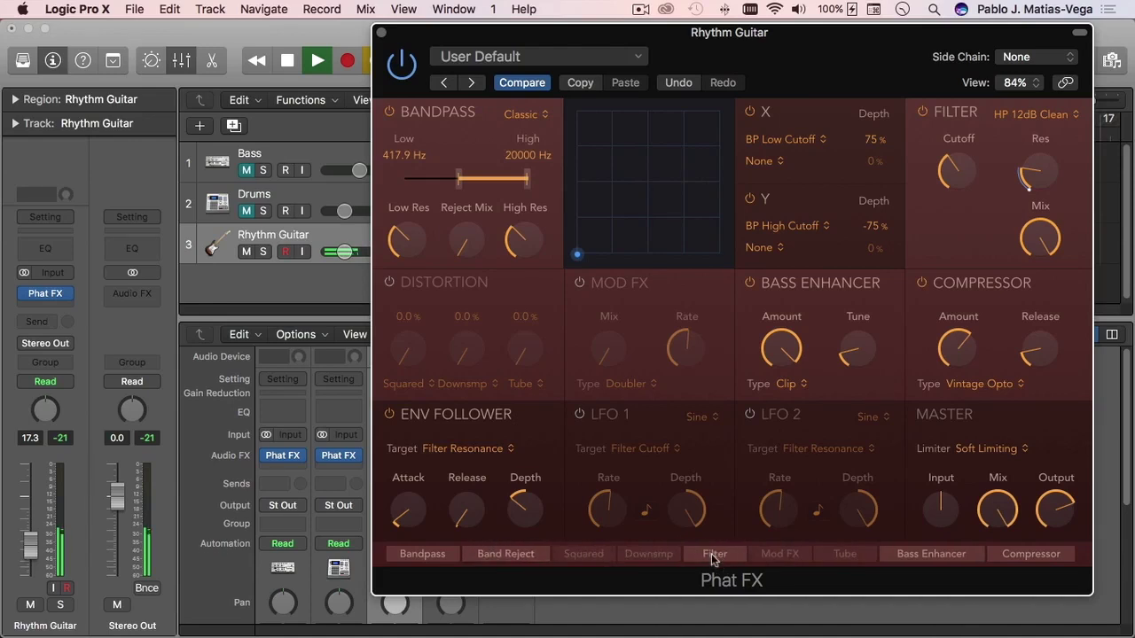
{"action": "left_click_drag", "start_coordinate": [904, 561], "coordinate": [692, 557]}
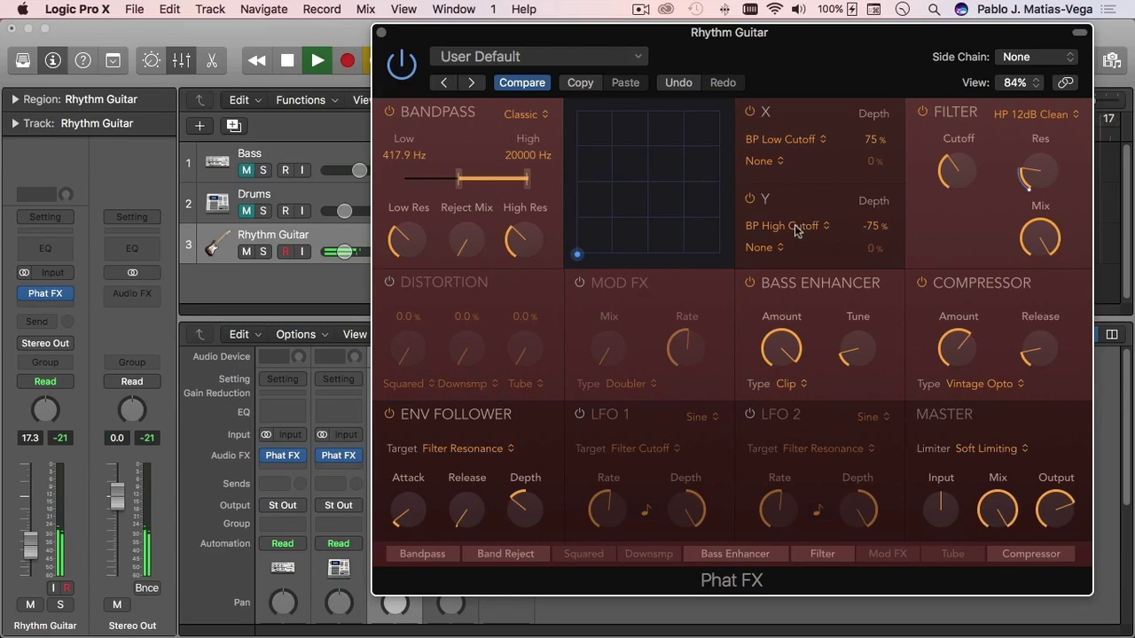
Assign Envelope Attack as the second modulation target of the XY pad's X axis.
{"action": "left_click", "coordinate": [760, 161]}
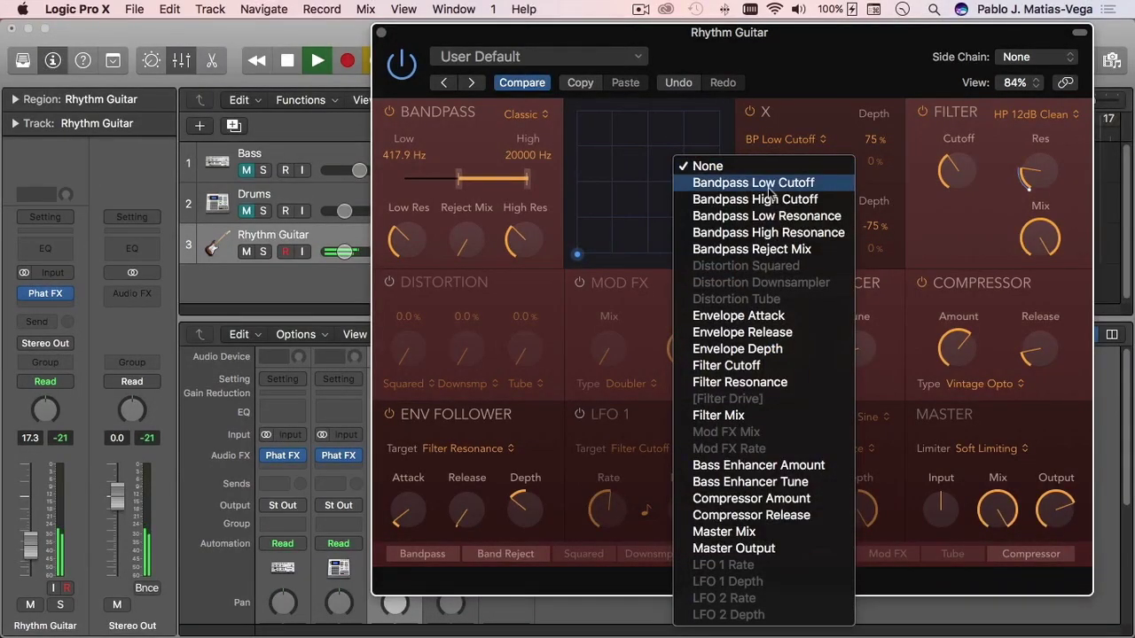
{"action": "left_click", "coordinate": [768, 186]}
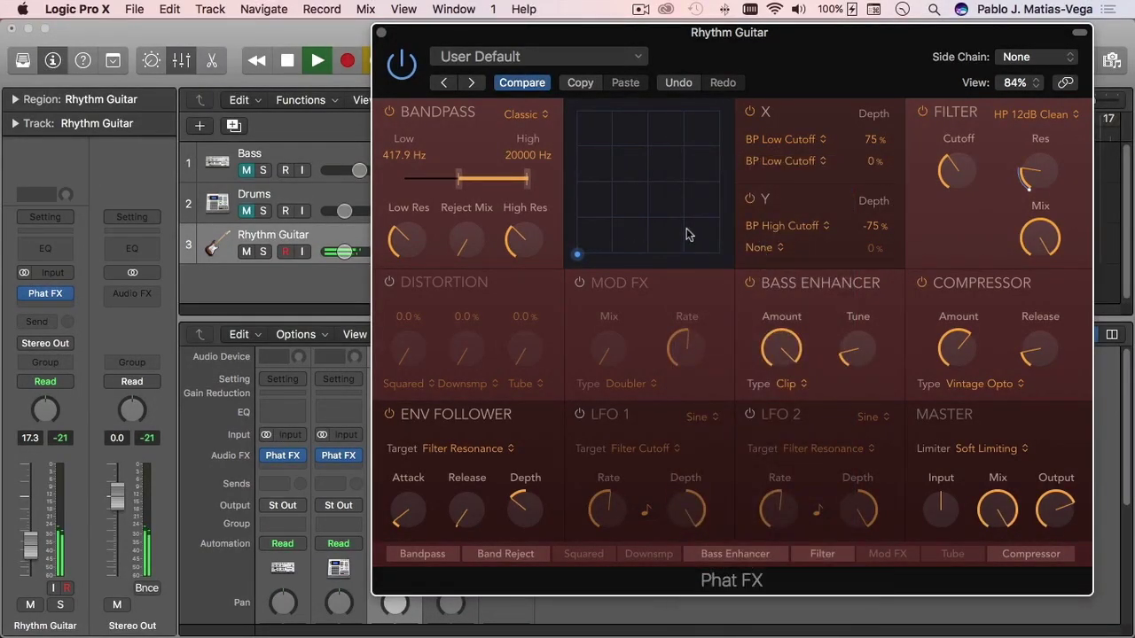
{"action": "left_click", "coordinate": [779, 159]}
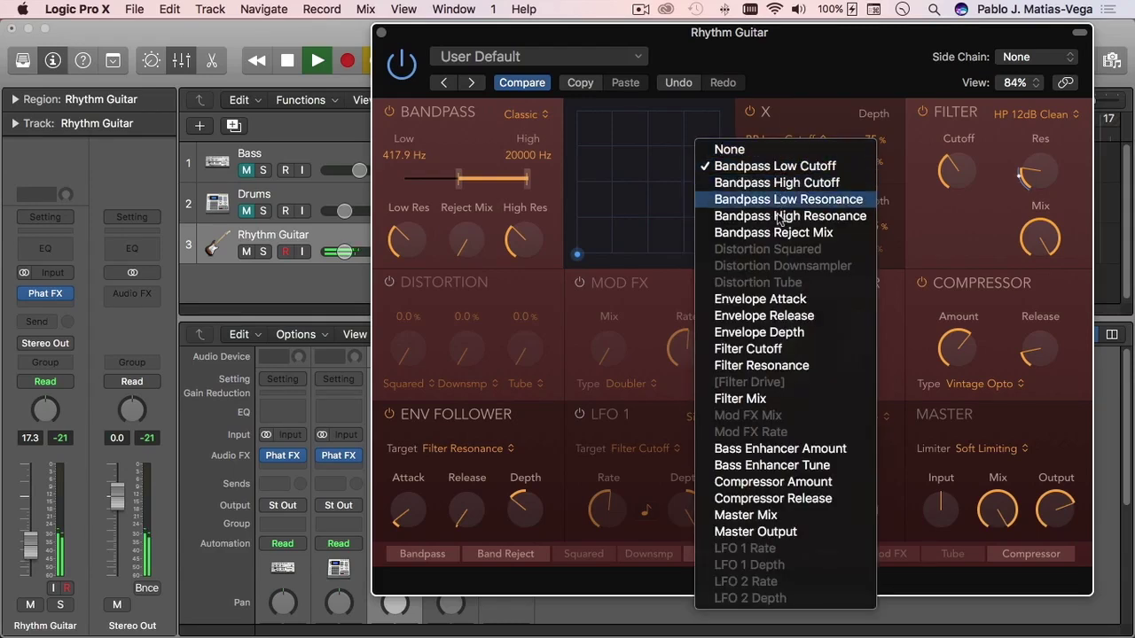
{"action": "left_click", "coordinate": [767, 306]}
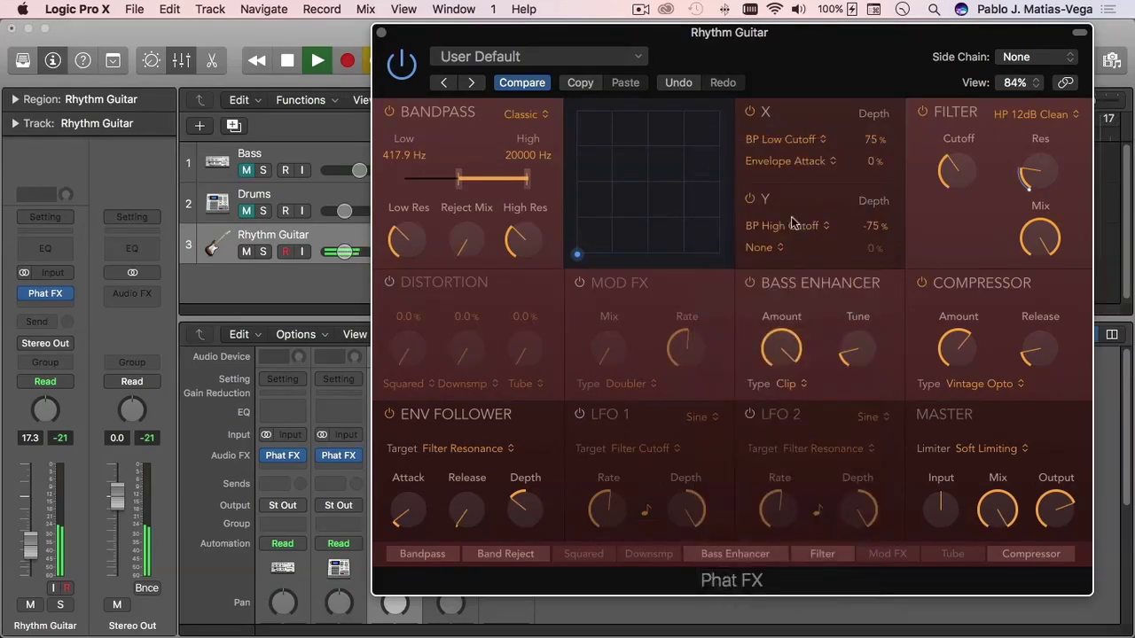
Move the XY pad's puck across the grid and back to its lower-left corner while listening, and stop playback.
{"action": "left_click_drag", "start_coordinate": [577, 254], "coordinate": [501, 282]}
{"action": "left_click_drag", "start_coordinate": [577, 255], "coordinate": [643, 150]}
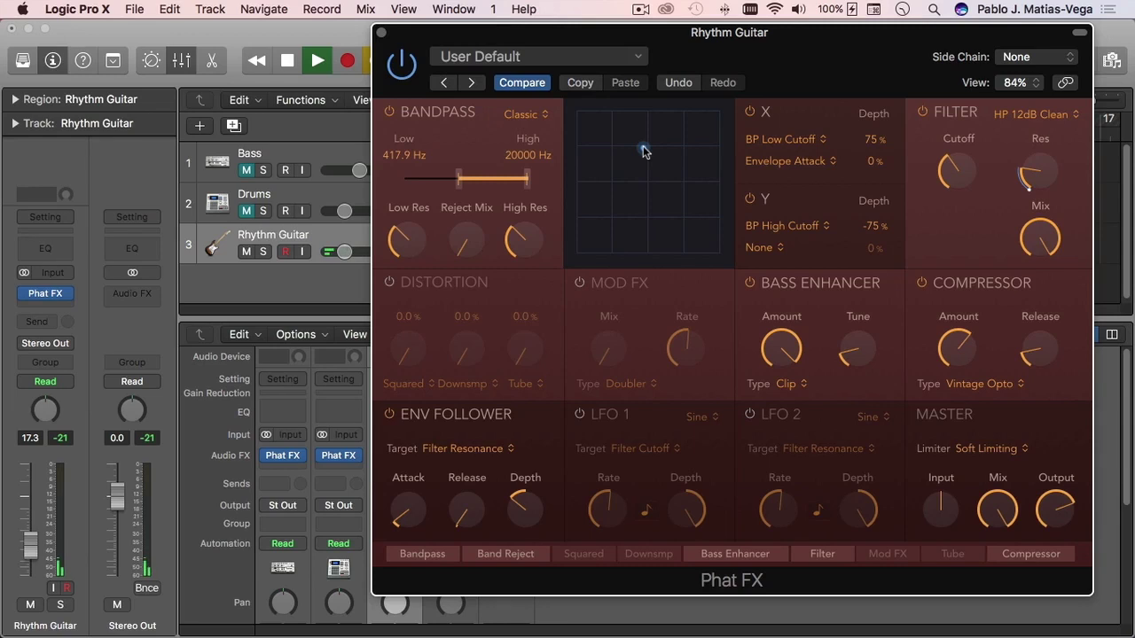
{"action": "left_click_drag", "start_coordinate": [644, 151], "coordinate": [538, 317]}
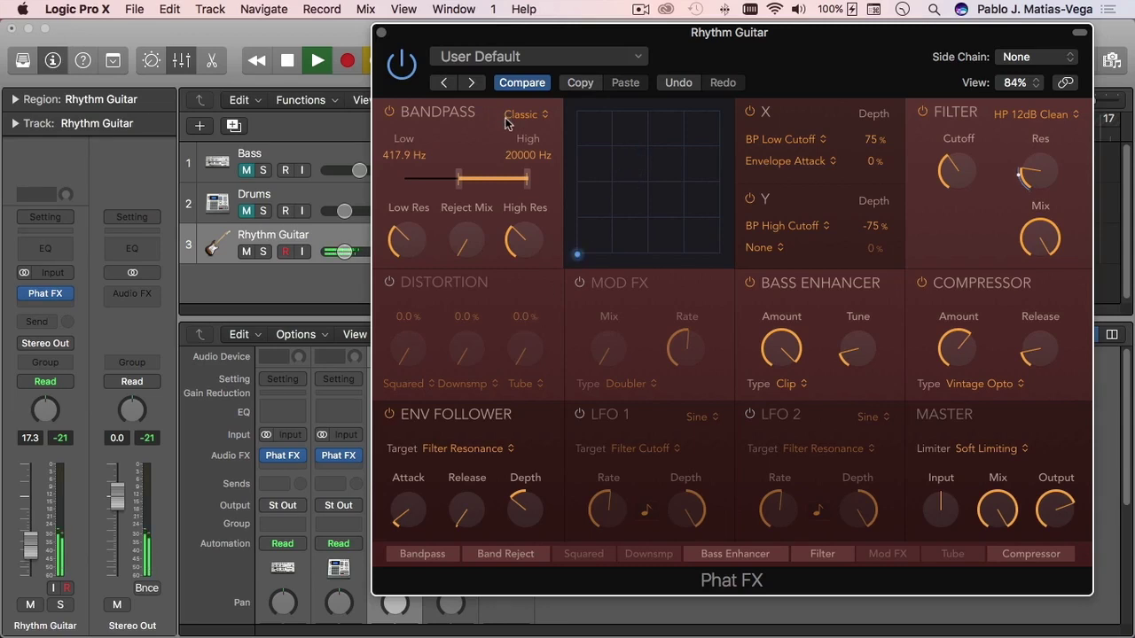
{"action": "key", "text": "space"}
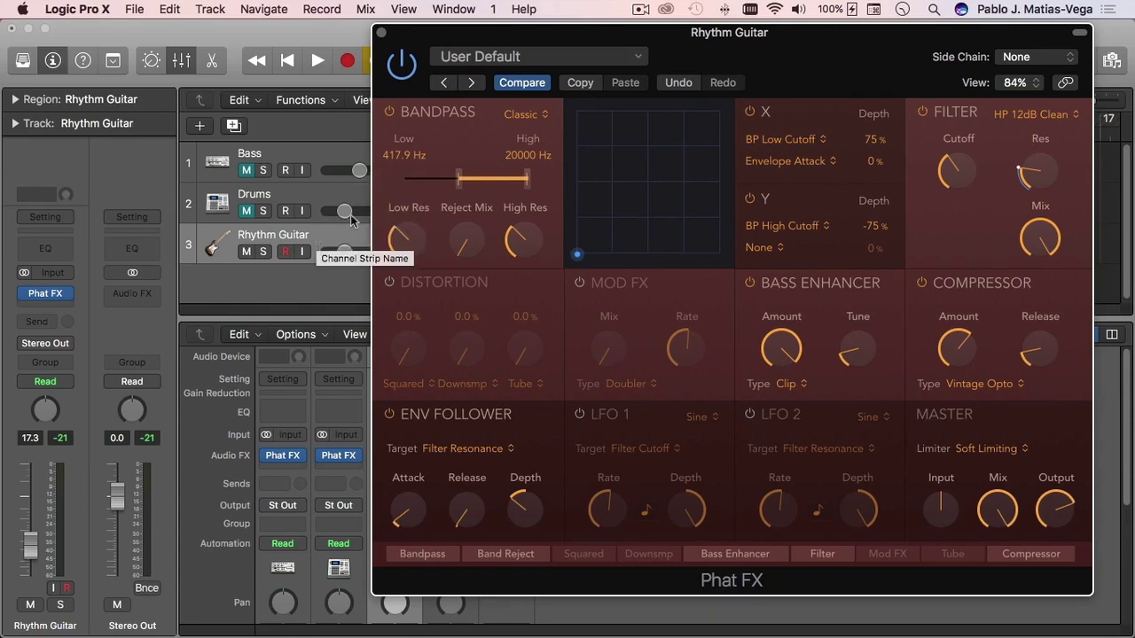
Browse the Phat FX preset categories, including the Bass presets, without loading one.
{"action": "left_click", "coordinate": [616, 60]}
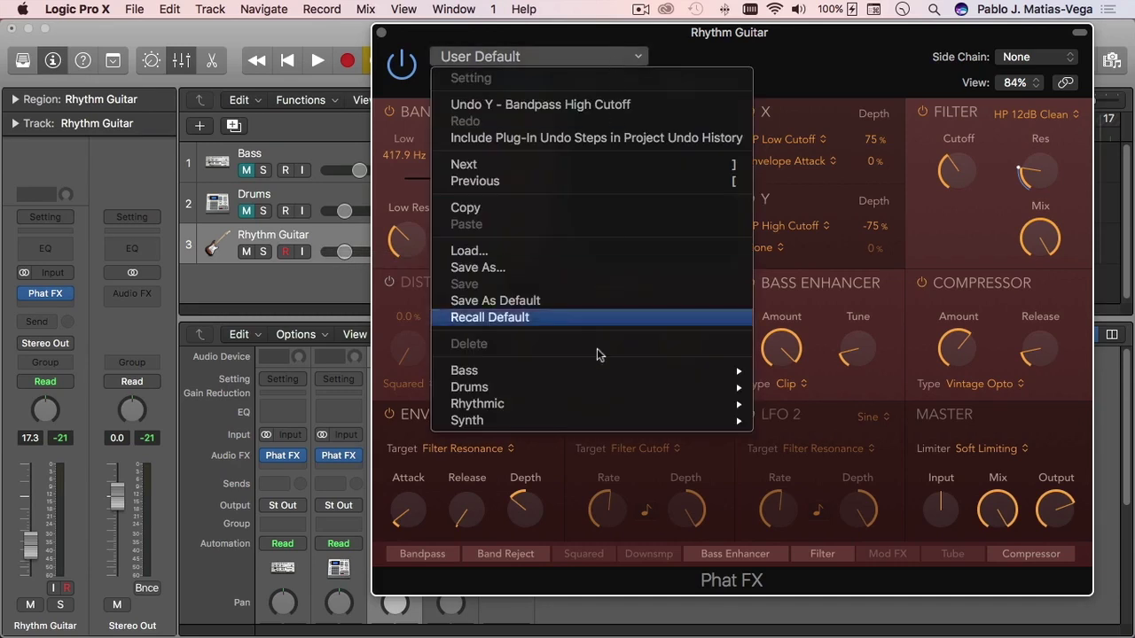
{"action": "mouse_move", "coordinate": [589, 404]}
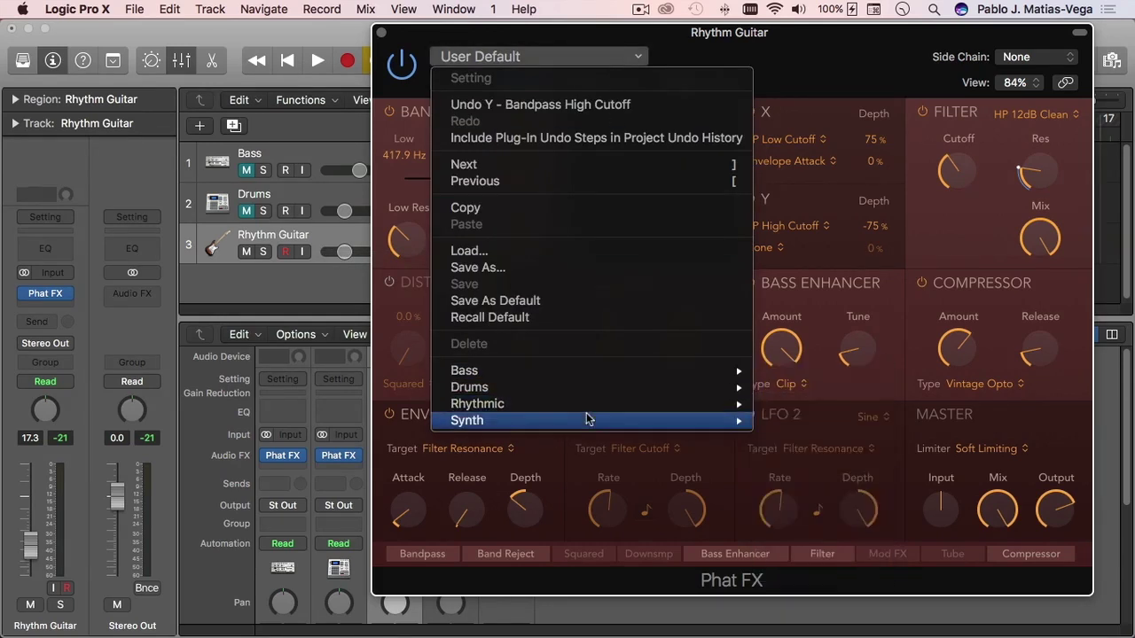
{"action": "mouse_move", "coordinate": [590, 371]}
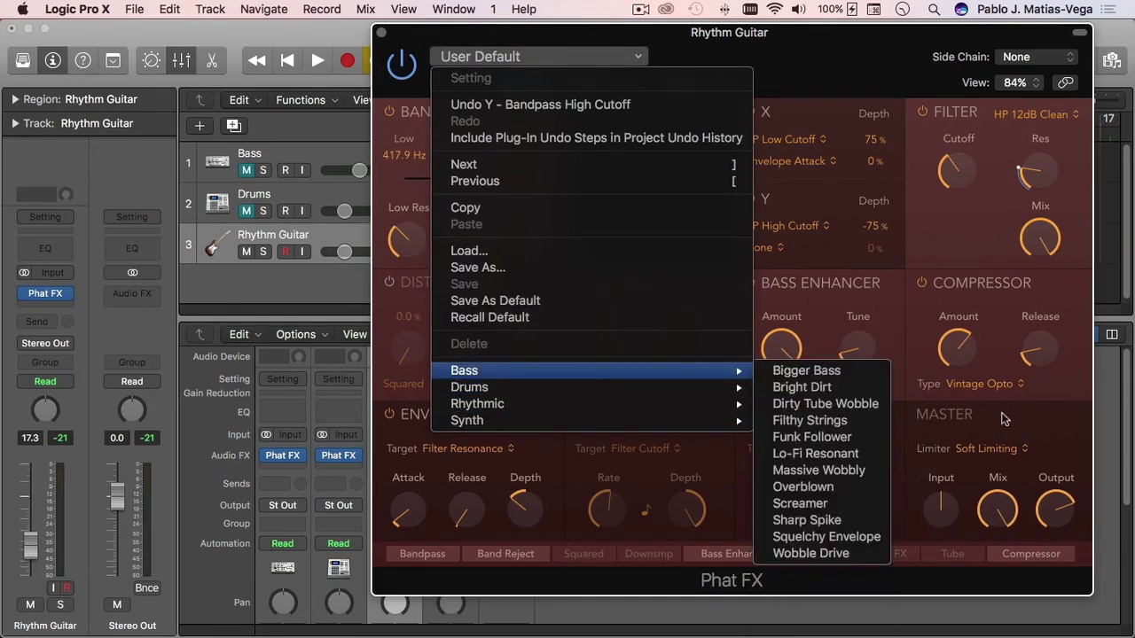
{"action": "left_click", "coordinate": [1048, 423]}
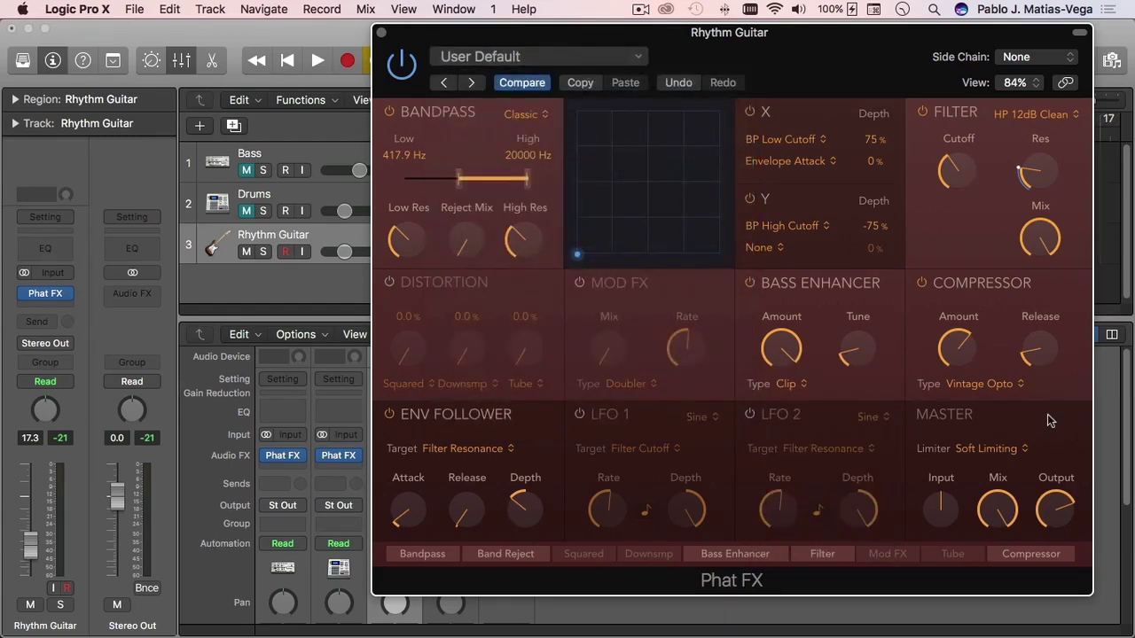